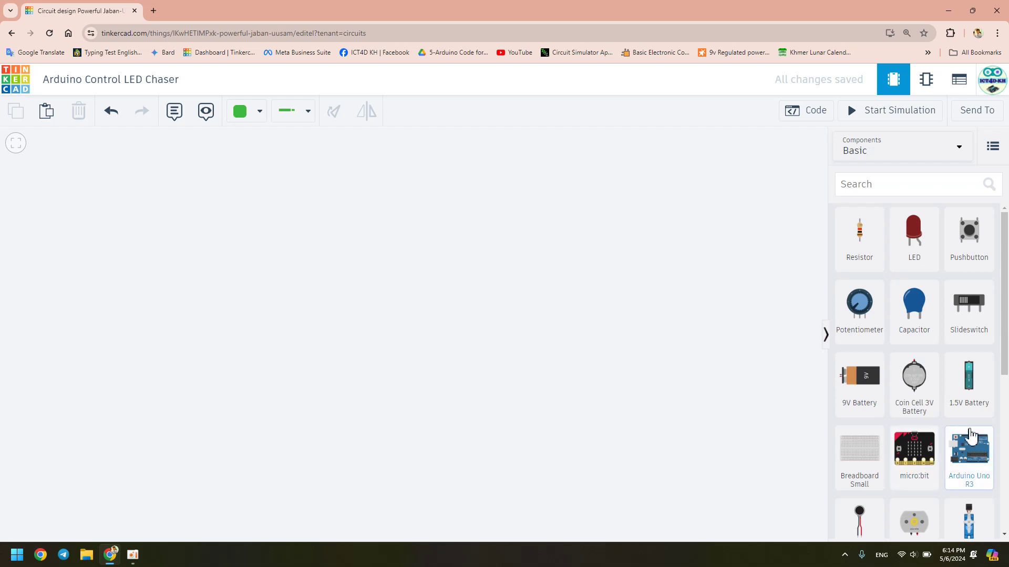
Step: Show all components in the library and search it for "arduino"
{"action": "scroll", "coordinate": [913, 310], "scroll_direction": "down", "scroll_amount": 4}
{"action": "scroll", "coordinate": [912, 322], "scroll_direction": "up", "scroll_amount": 4}
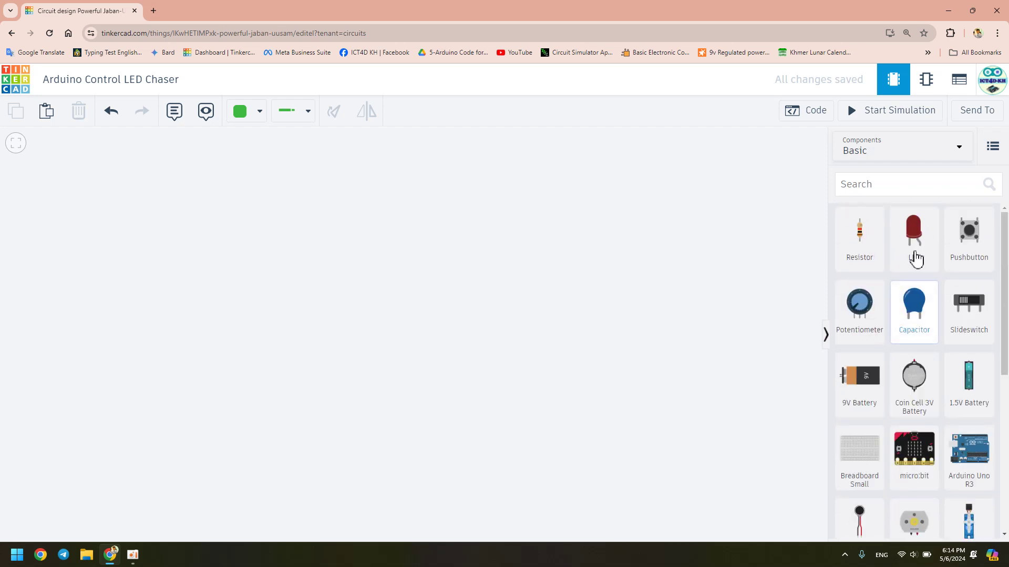
{"action": "scroll", "coordinate": [970, 384], "scroll_direction": "down", "scroll_amount": 2}
{"action": "left_click", "coordinate": [904, 195]}
{"action": "left_click", "coordinate": [892, 158]}
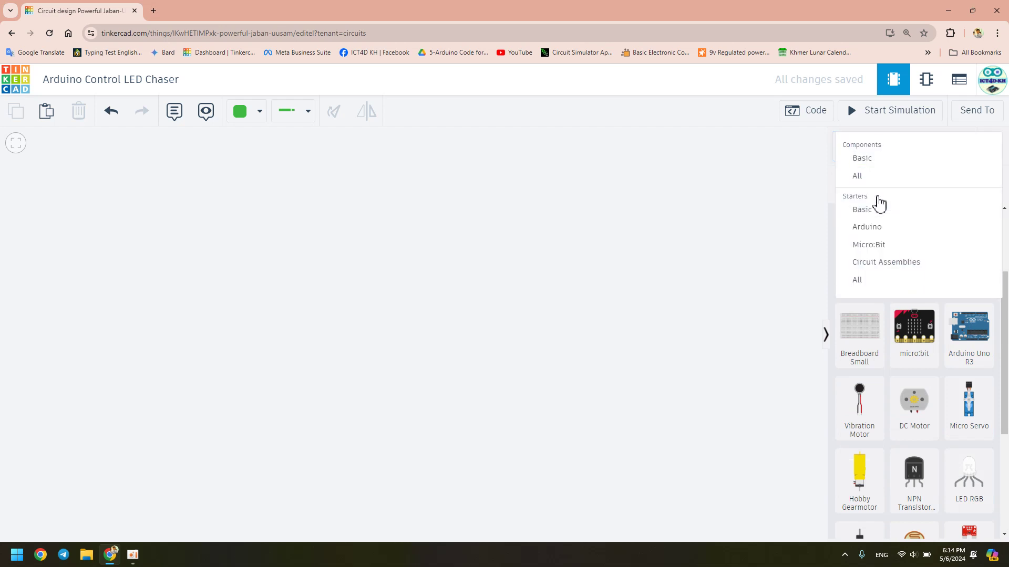
{"action": "left_click", "coordinate": [877, 177]}
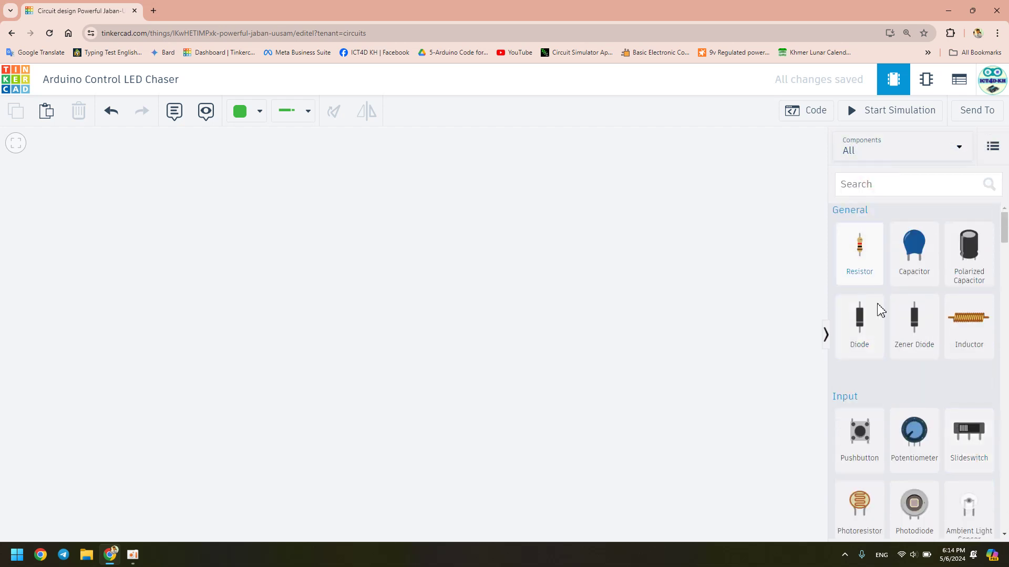
{"action": "left_click", "coordinate": [878, 187]}
{"action": "type", "text": "arduino"}
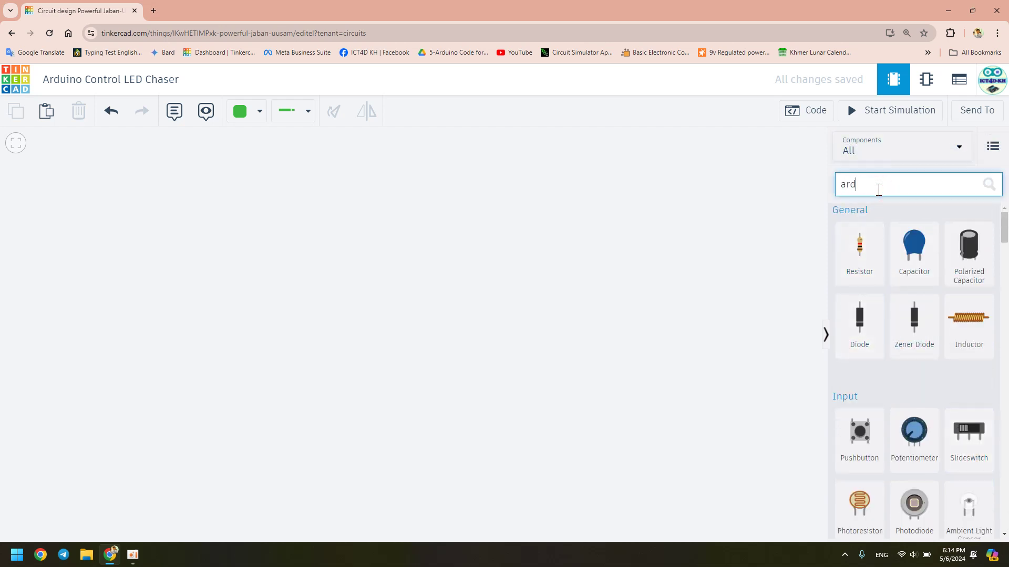
Step: Place an Arduino Uno R3 on the canvas and move it to the lower middle of the workspace
{"action": "left_click", "coordinate": [867, 292]}
{"action": "left_click", "coordinate": [393, 287]}
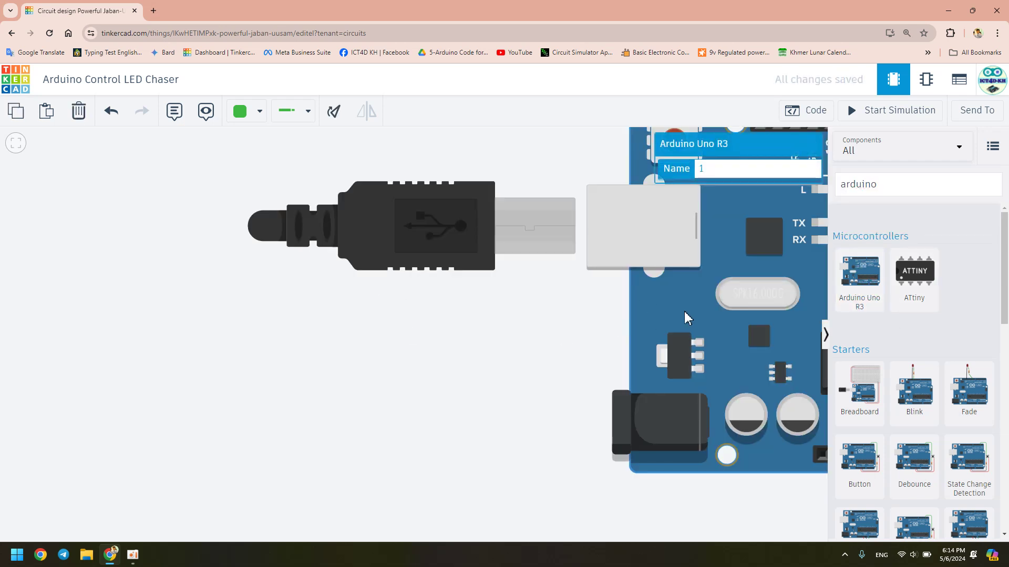
{"action": "left_click_drag", "start_coordinate": [710, 307], "coordinate": [202, 326]}
{"action": "scroll", "coordinate": [349, 323], "scroll_direction": "down", "scroll_amount": 5}
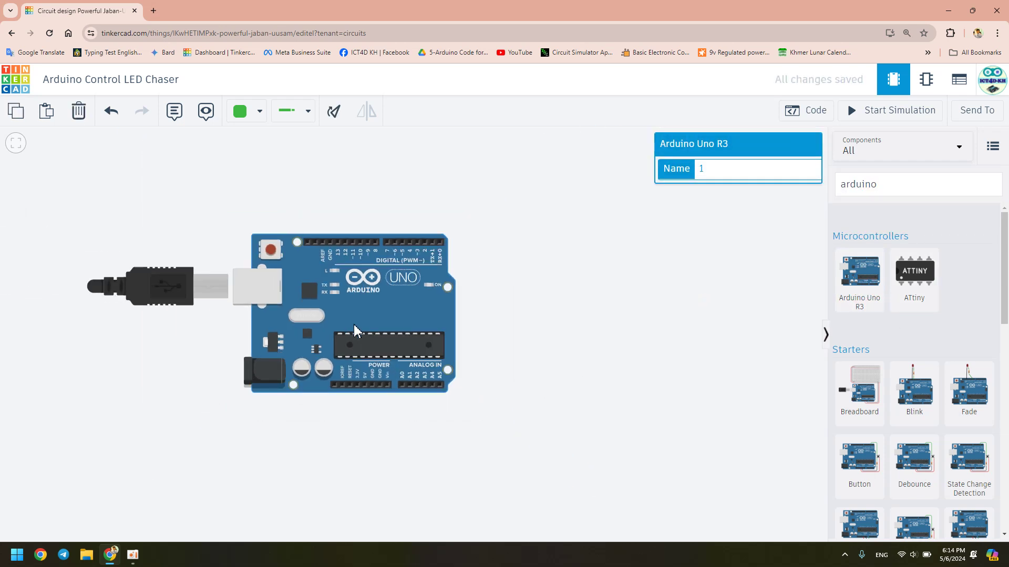
{"action": "left_click_drag", "start_coordinate": [408, 367], "coordinate": [408, 404]}
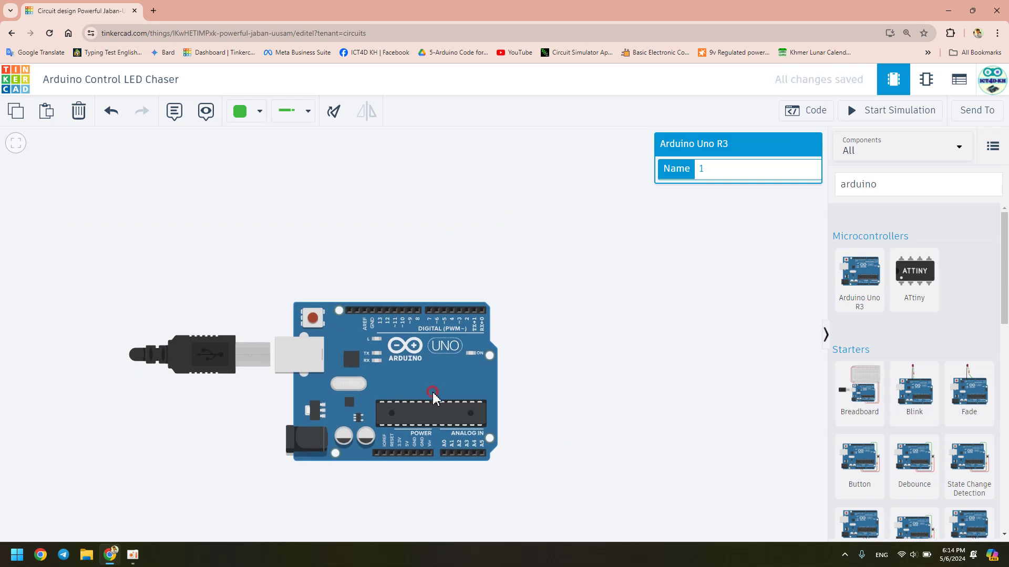
{"action": "left_click", "coordinate": [902, 187]}
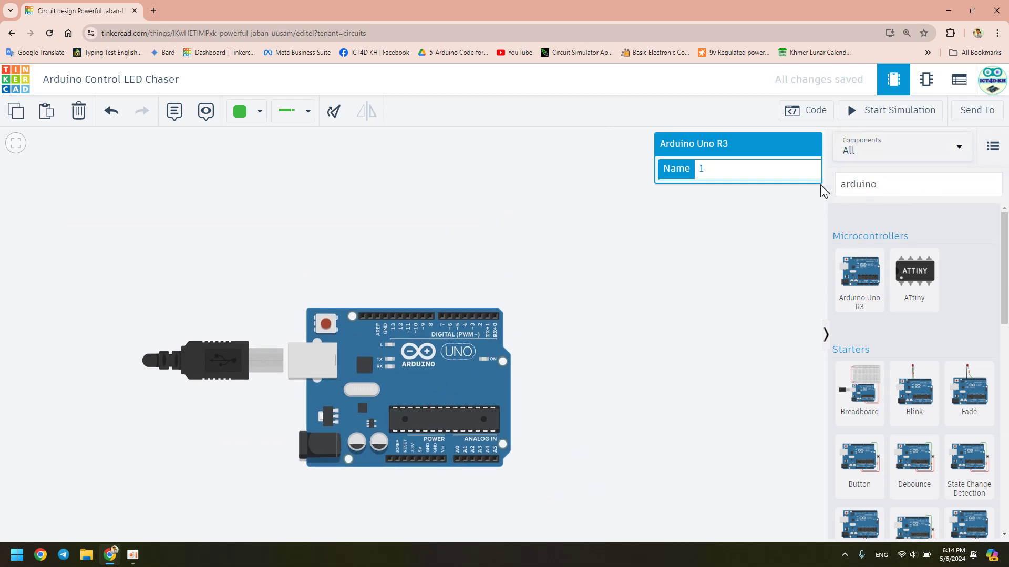
{"action": "left_click", "coordinate": [817, 111]}
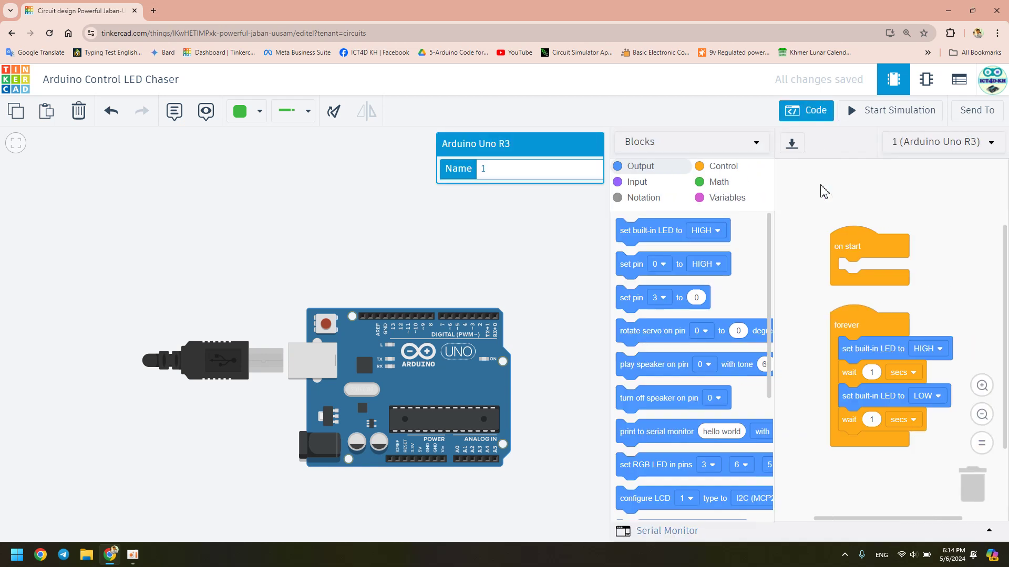
{"action": "left_click", "coordinate": [935, 180]}
Step: Search the component library for "led" and place a standard LED above the Arduino Uno
{"action": "left_click", "coordinate": [937, 179]}
{"action": "key", "text": "BackSpace"}
{"action": "key", "text": "BackSpace"}
{"action": "key", "text": "BackSpace"}
{"action": "key", "text": "BackSpace"}
{"action": "key", "text": "BackSpace"}
{"action": "key", "text": "BackSpace"}
{"action": "key", "text": "BackSpace"}
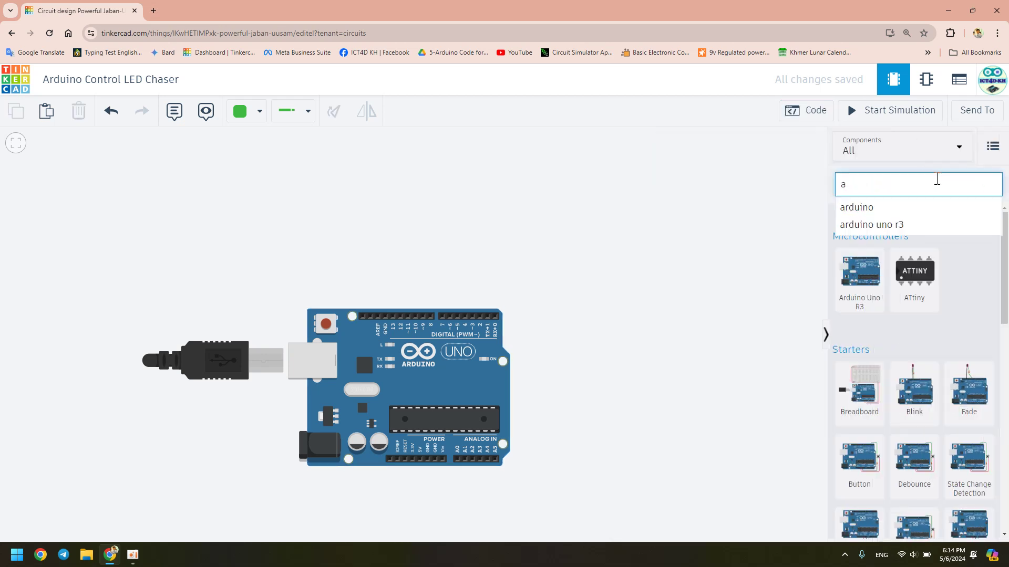
{"action": "type", "text": "led"}
{"action": "left_click_drag", "start_coordinate": [858, 274], "coordinate": [382, 219]}
{"action": "scroll", "coordinate": [415, 213], "scroll_direction": "up", "scroll_amount": 1}
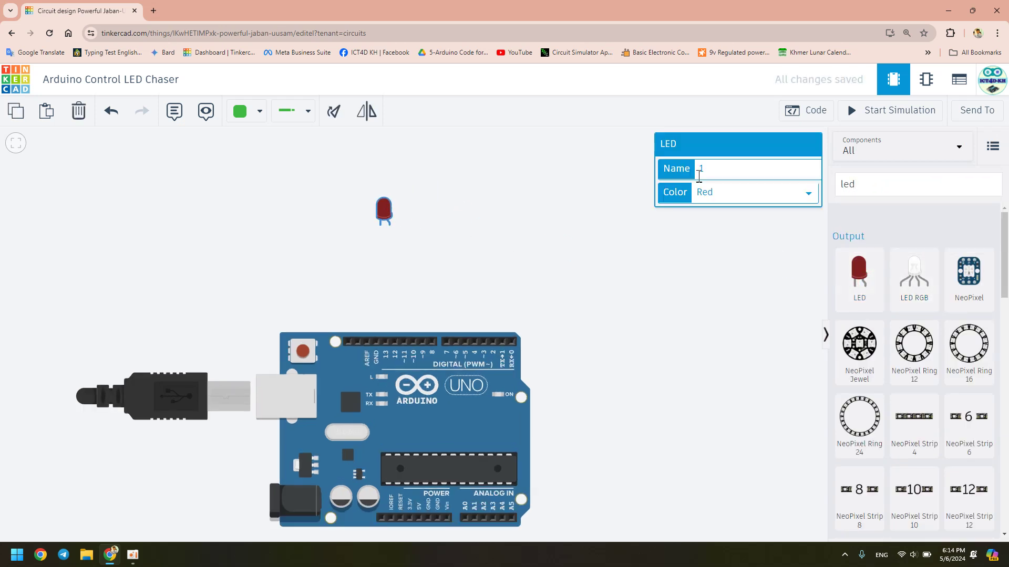
Step: Set the LED's color to Yellow and adjust its position above the Arduino's digital pins
{"action": "left_click", "coordinate": [734, 194]}
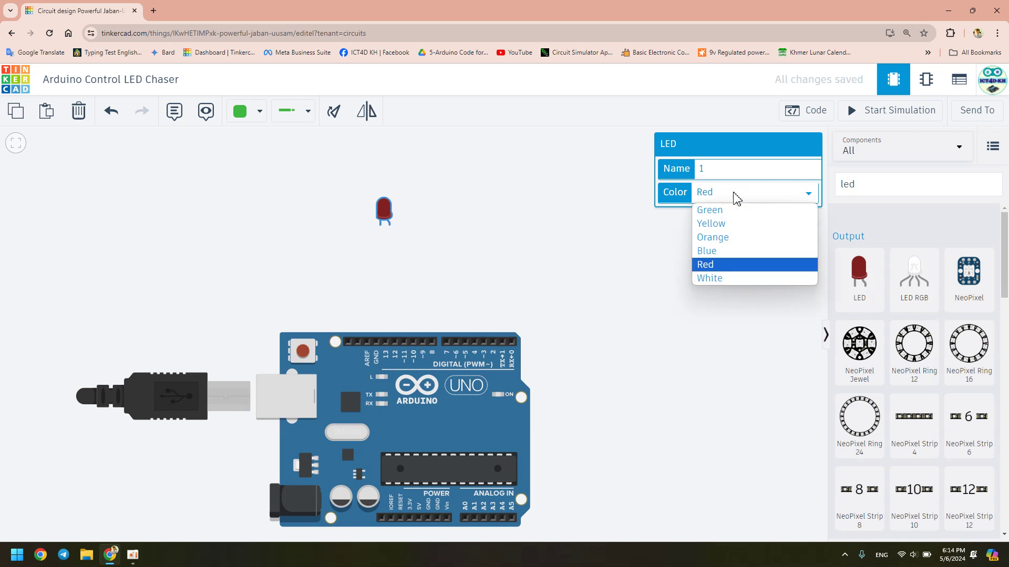
{"action": "left_click", "coordinate": [711, 224]}
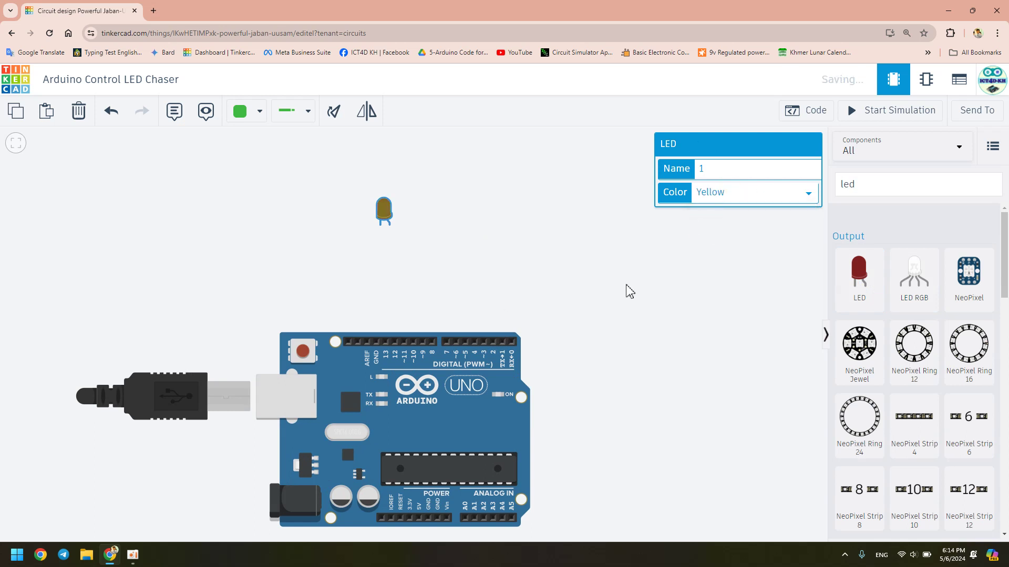
{"action": "left_click", "coordinate": [567, 299]}
{"action": "left_click", "coordinate": [384, 214]}
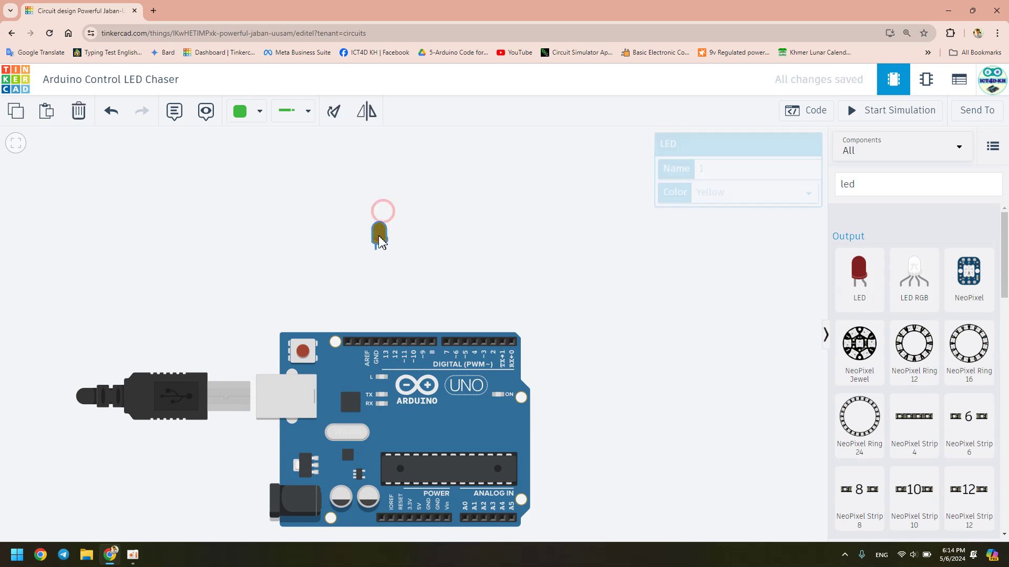
{"action": "scroll", "coordinate": [387, 246], "scroll_direction": "up", "scroll_amount": 2}
{"action": "scroll", "coordinate": [389, 246], "scroll_direction": "up", "scroll_amount": 1}
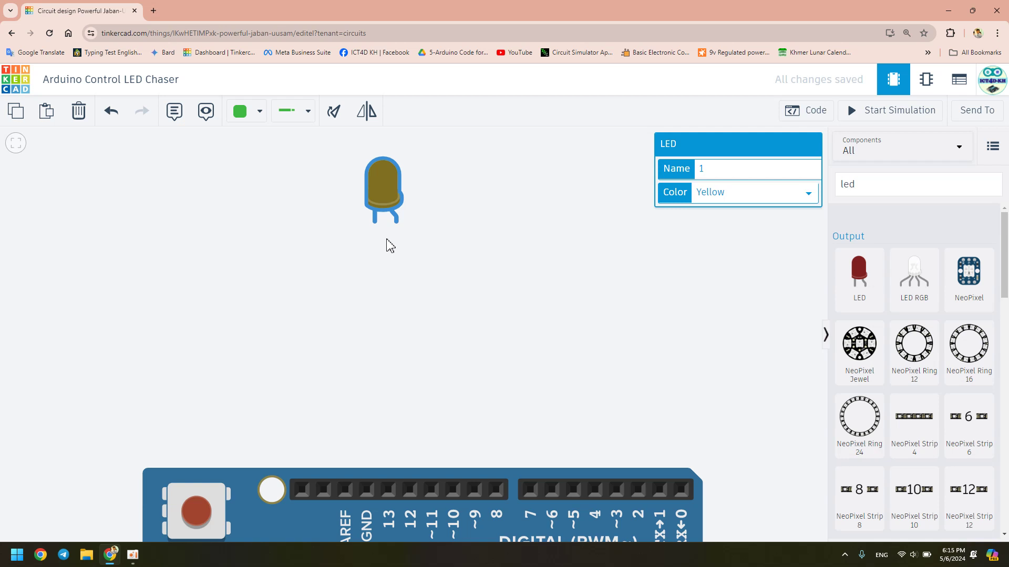
Step: Search Google Images for "led pin" in a new browser tab and open the Newbiely cathode/anode picture
{"action": "left_click", "coordinate": [153, 11]}
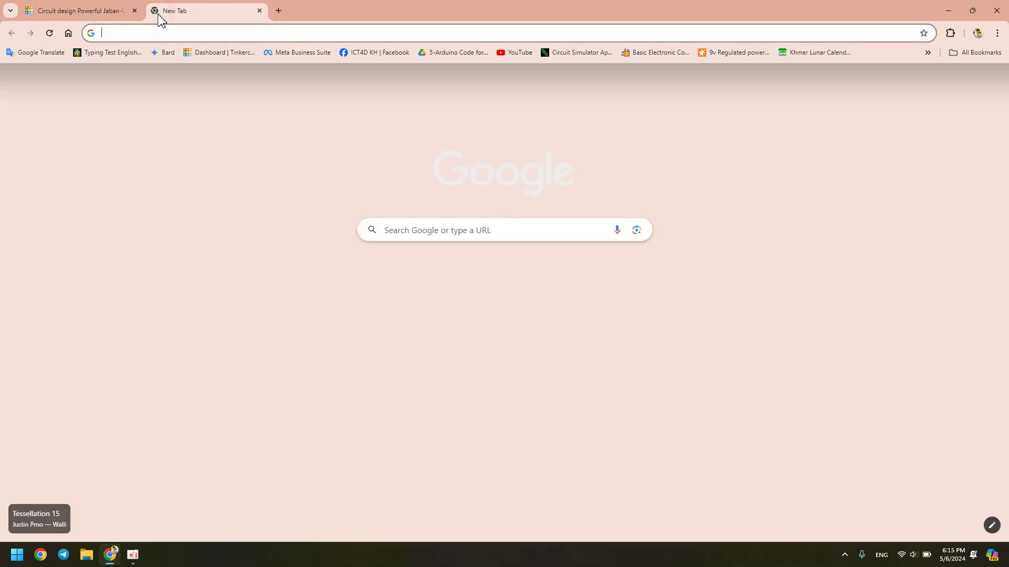
{"action": "type", "text": "led pin"}
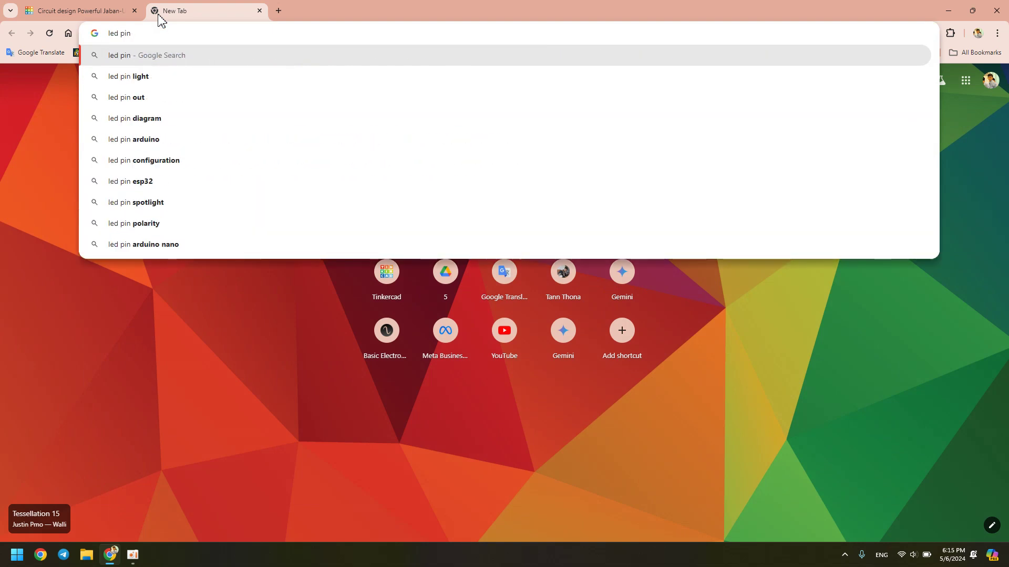
{"action": "key", "text": "Return"}
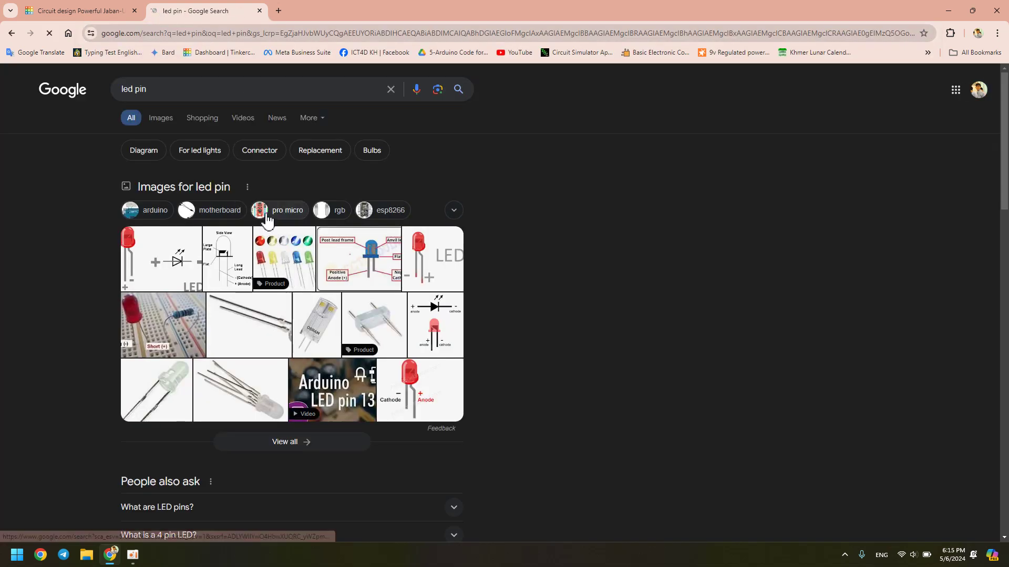
{"action": "left_click", "coordinate": [159, 126]}
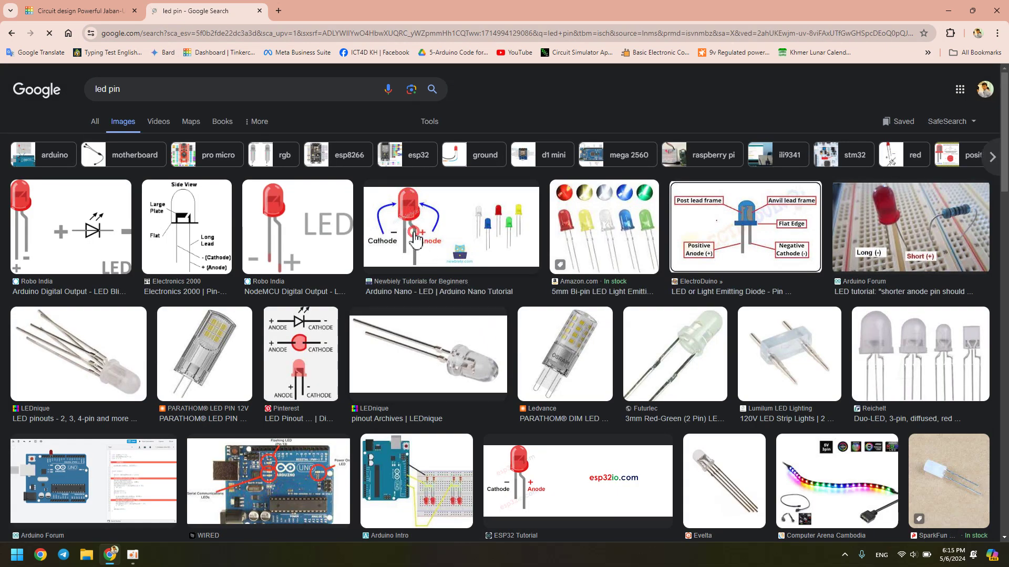
{"action": "left_click", "coordinate": [414, 231]}
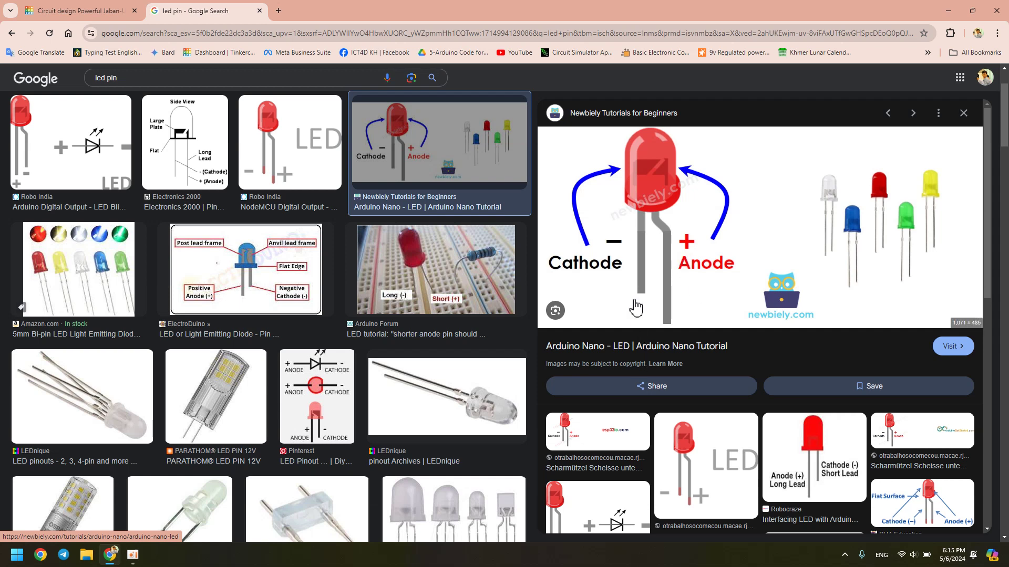
Step: Compare the LED in Tinkercad with the reference picture's cathode and anode legs, and close the search page
{"action": "left_click", "coordinate": [78, 10]}
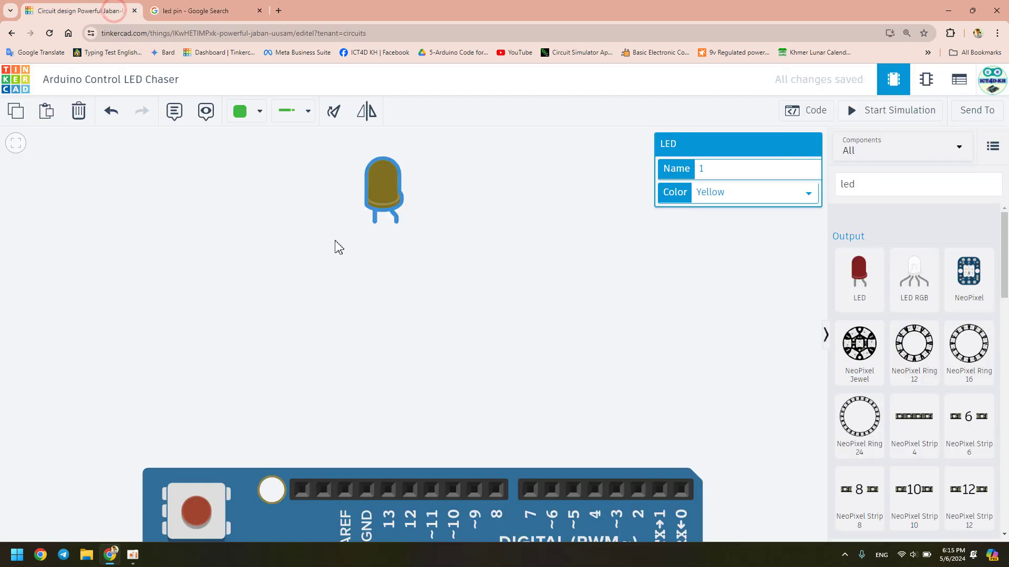
{"action": "left_click", "coordinate": [245, 12]}
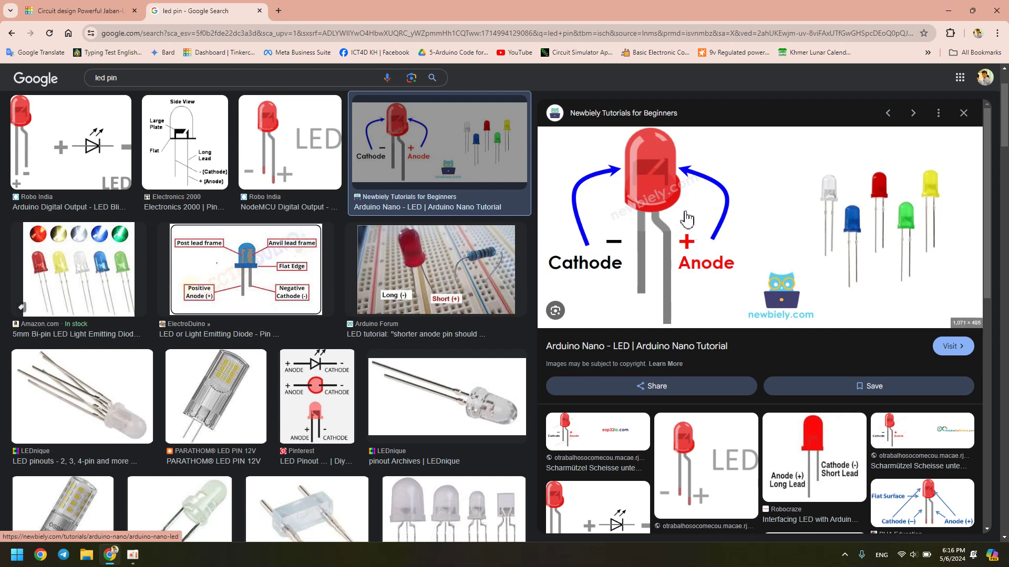
{"action": "left_click", "coordinate": [259, 11]}
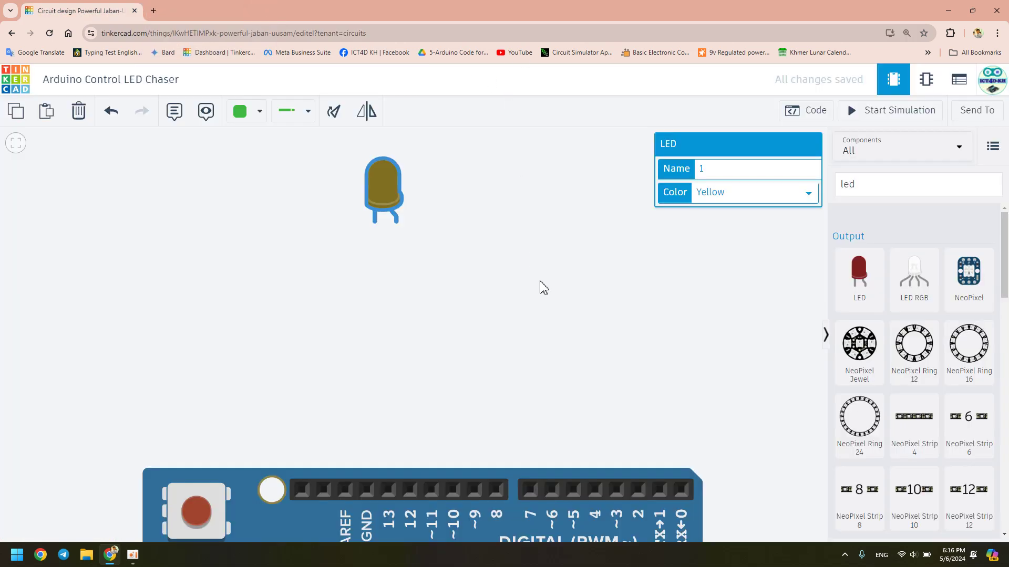
Step: Move the Arduino Uno up closer to the yellow LED and fine-tune the LED's position above the digital pins
{"action": "scroll", "coordinate": [490, 253], "scroll_direction": "down", "scroll_amount": 1}
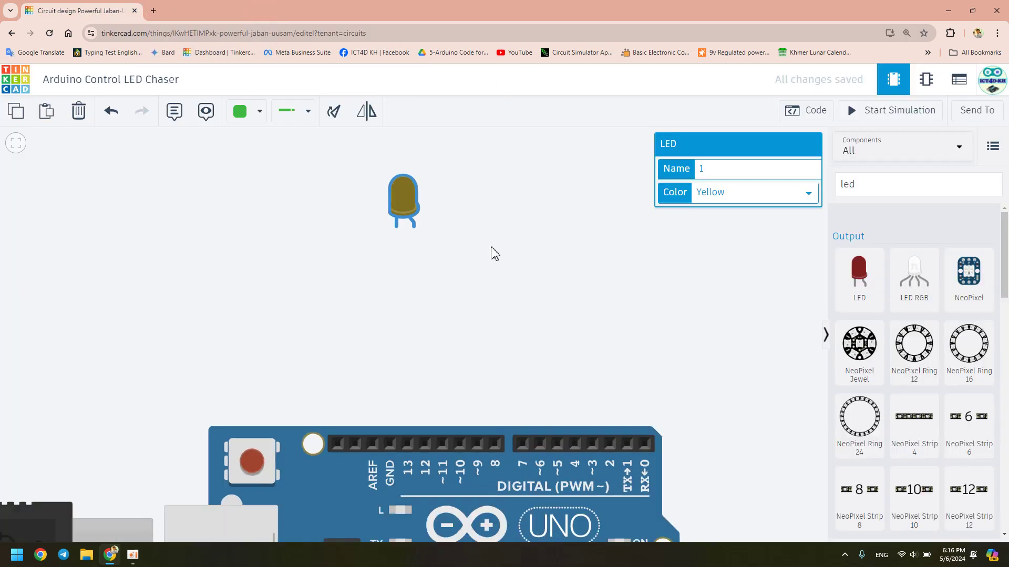
{"action": "left_click_drag", "start_coordinate": [448, 484], "coordinate": [444, 388]}
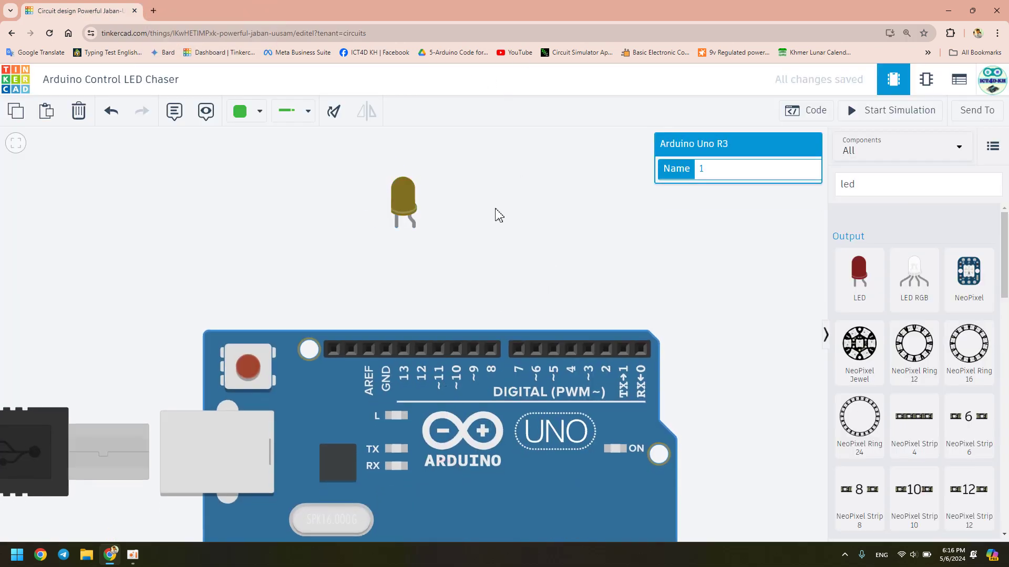
{"action": "left_click_drag", "start_coordinate": [407, 204], "coordinate": [398, 198]}
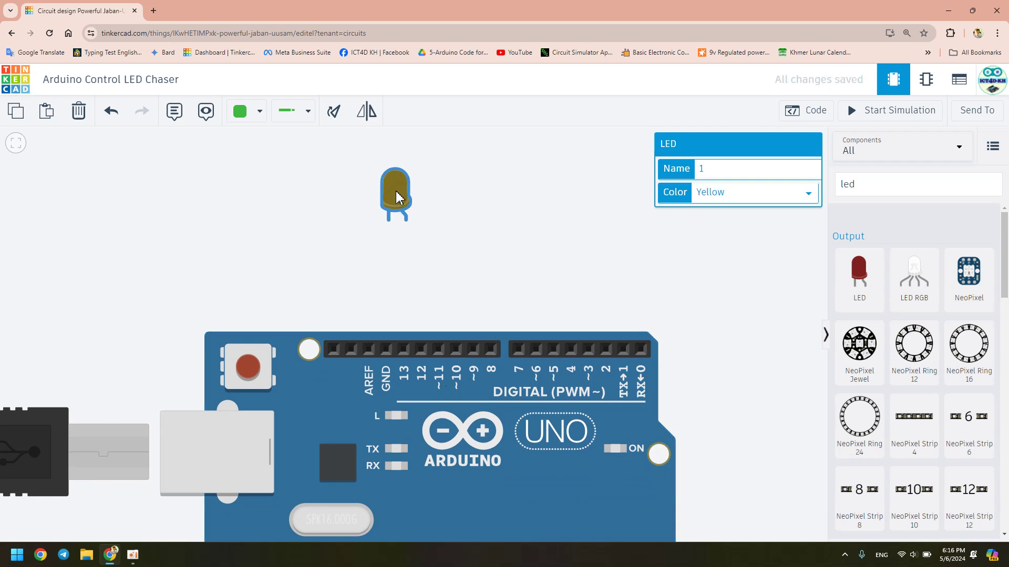
{"action": "scroll", "coordinate": [410, 249], "scroll_direction": "up", "scroll_amount": 2}
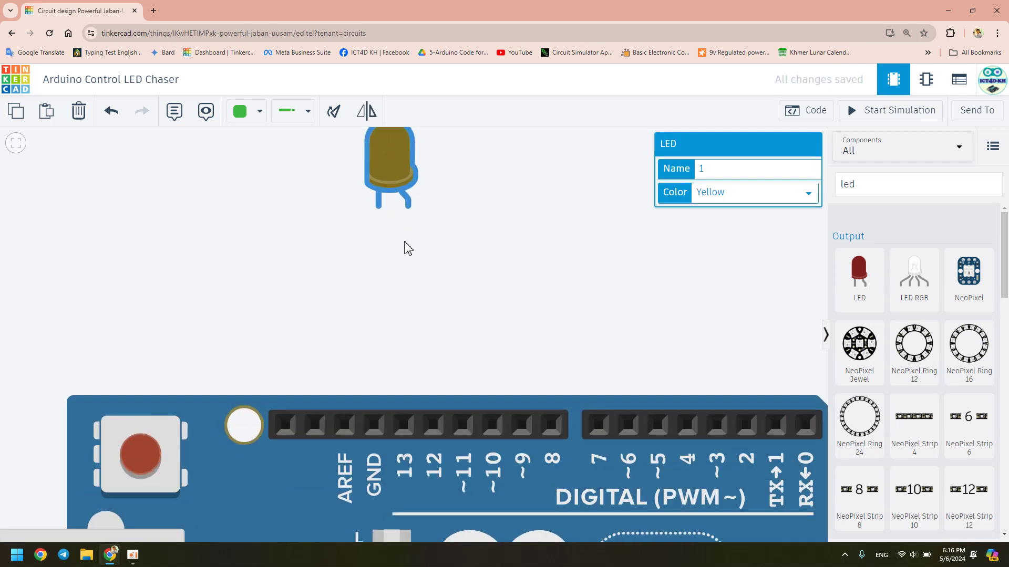
{"action": "scroll", "coordinate": [400, 202], "scroll_direction": "up", "scroll_amount": 1}
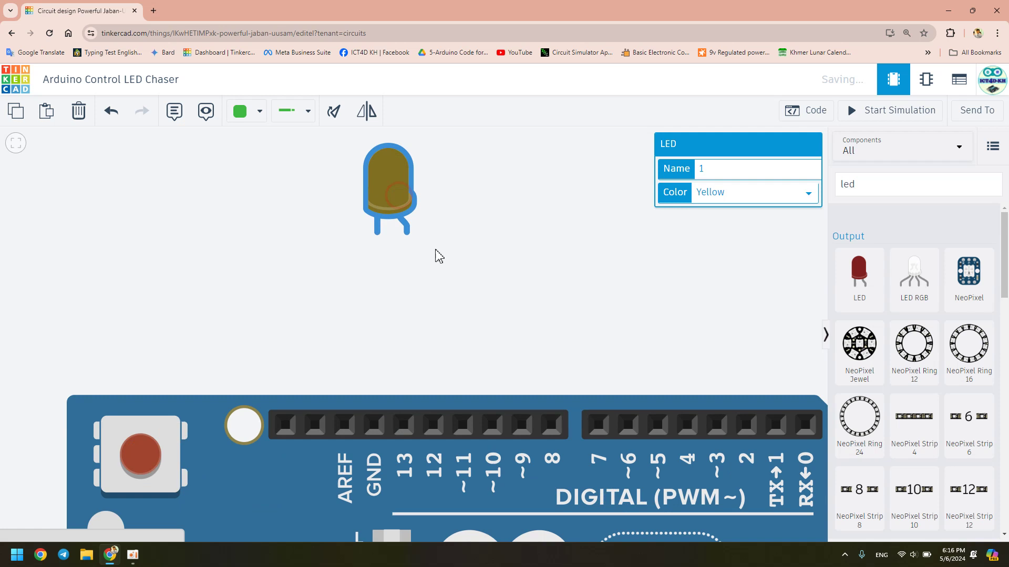
{"action": "scroll", "coordinate": [435, 253], "scroll_direction": "down", "scroll_amount": 2}
{"action": "left_click", "coordinate": [513, 271]}
{"action": "left_click_drag", "start_coordinate": [512, 271], "coordinate": [442, 269]}
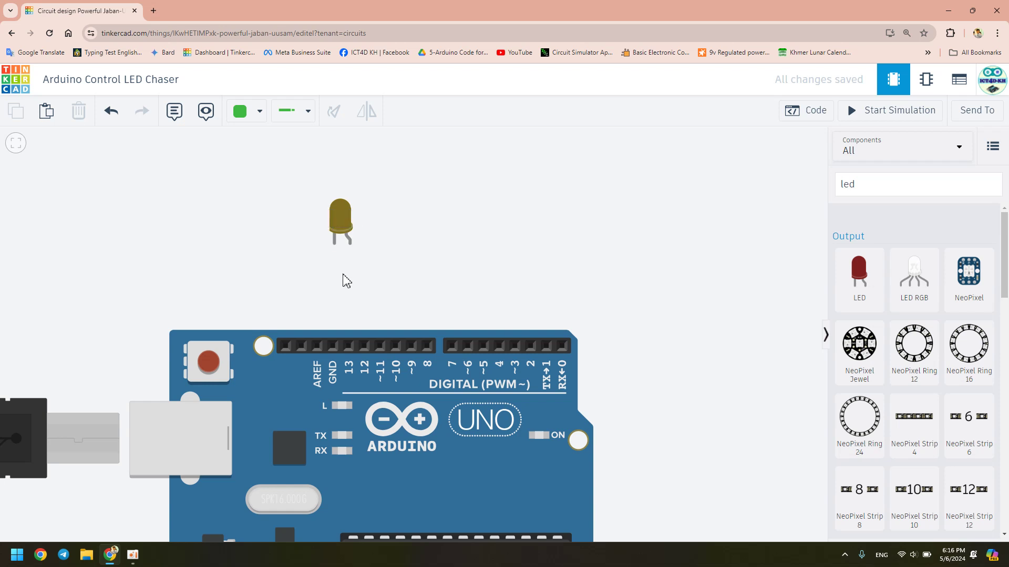
Step: Try wiring the LED's cathode directly to Arduino pin 13, and delete that wire
{"action": "scroll", "coordinate": [345, 247], "scroll_direction": "up", "scroll_amount": 5}
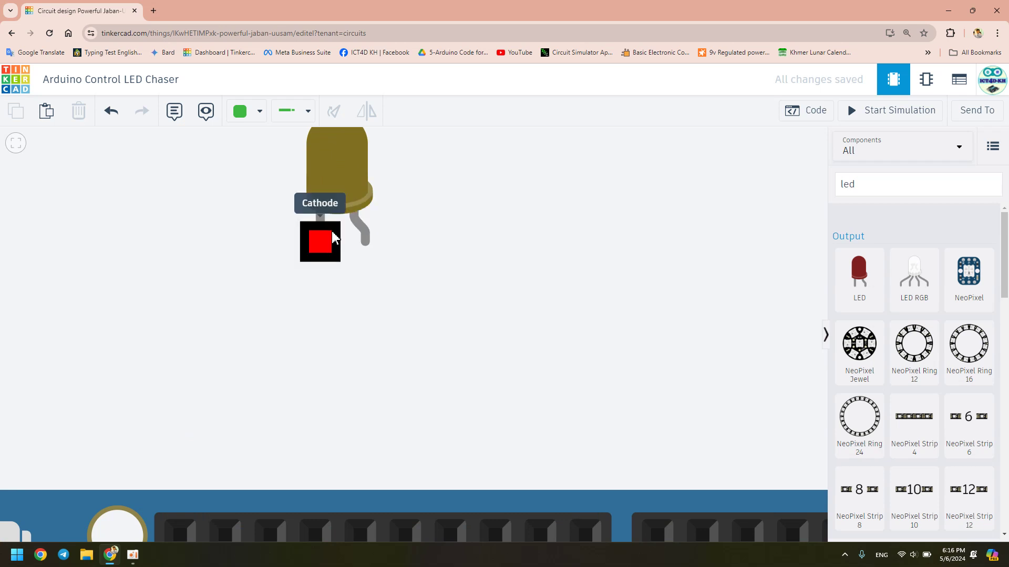
{"action": "scroll", "coordinate": [329, 252], "scroll_direction": "down", "scroll_amount": 3}
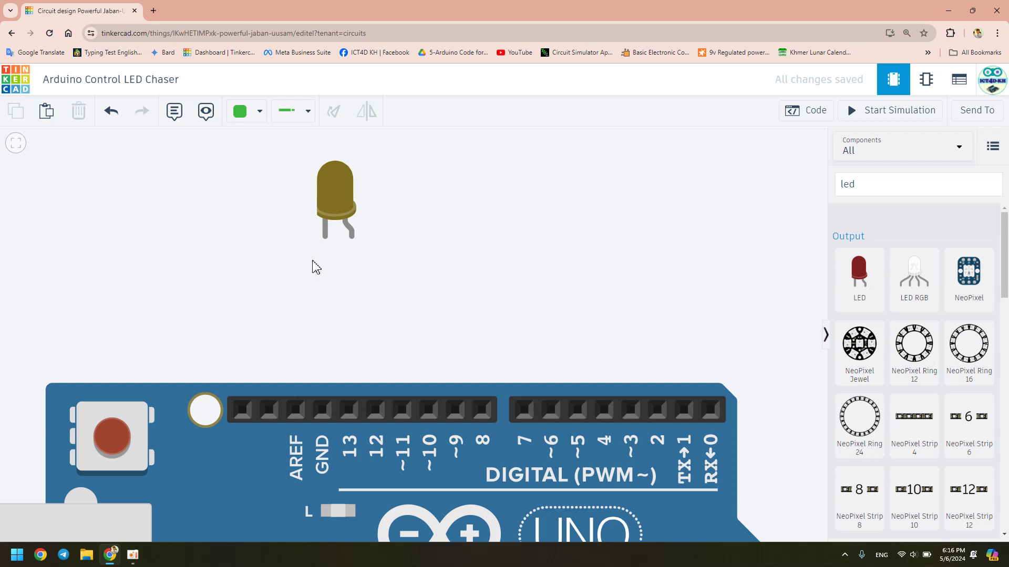
{"action": "left_click", "coordinate": [326, 233]}
{"action": "left_click", "coordinate": [348, 410]}
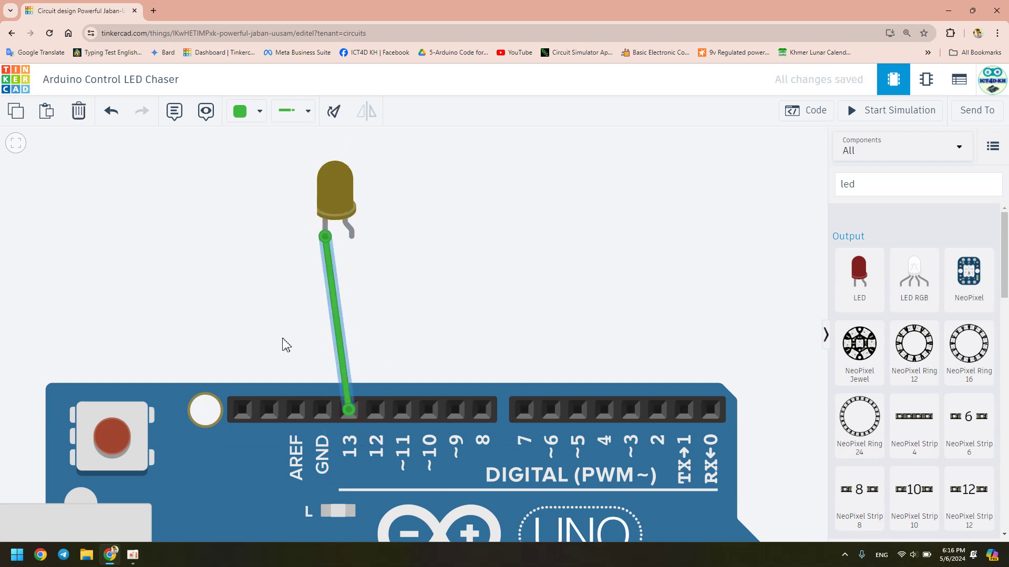
{"action": "key", "text": "Delete"}
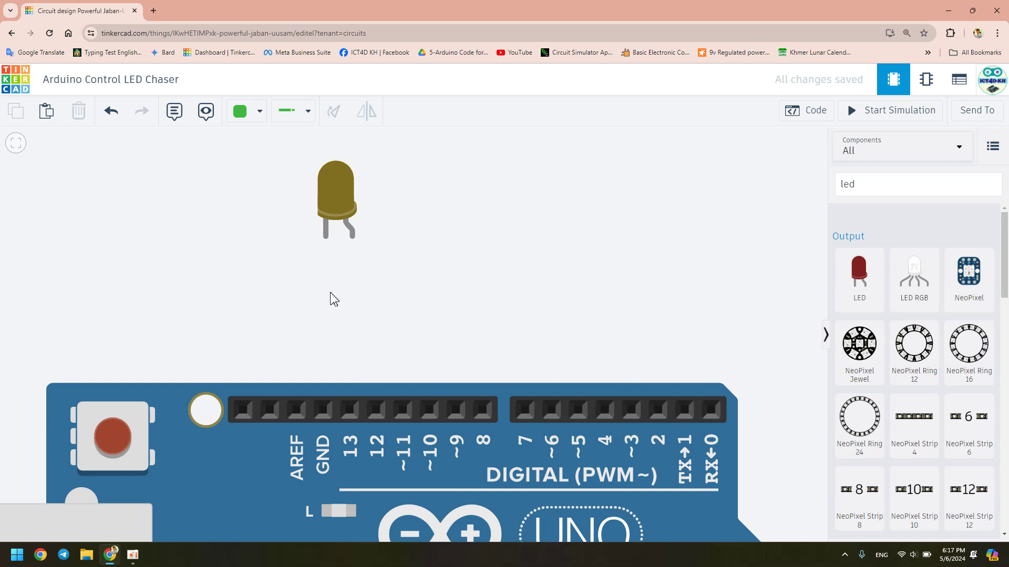
Step: Select the yellow LED and shift it slightly to the right above the Arduino's digital pins
{"action": "scroll", "coordinate": [399, 315], "scroll_direction": "down", "scroll_amount": 3}
{"action": "left_click", "coordinate": [221, 173]}
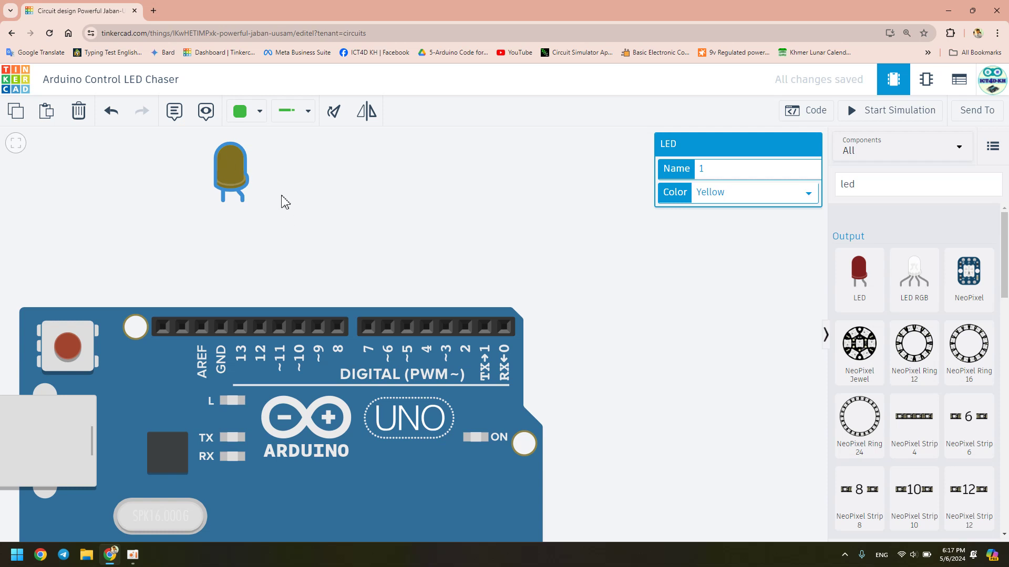
{"action": "scroll", "coordinate": [255, 223], "scroll_direction": "up", "scroll_amount": 2}
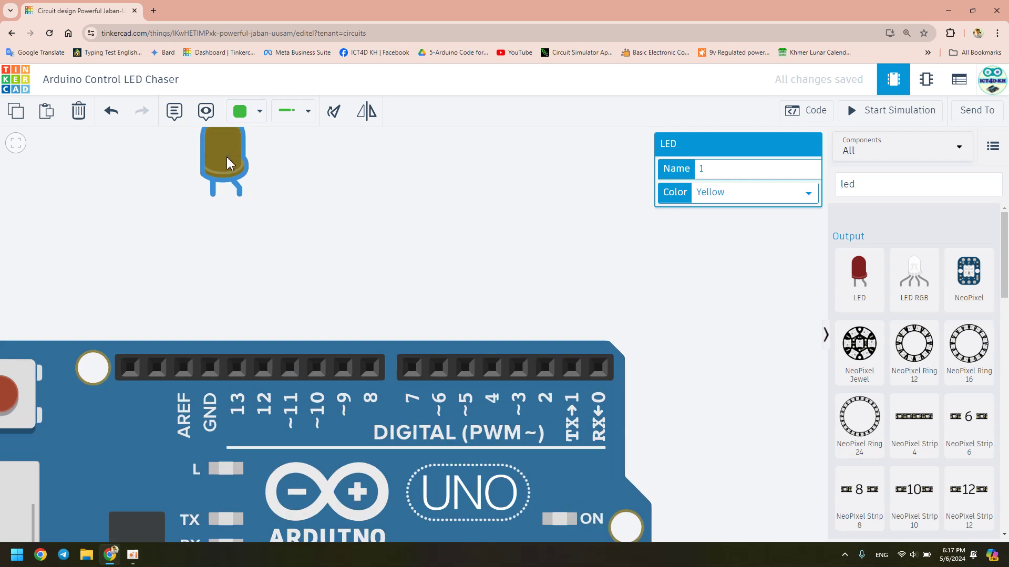
{"action": "left_click_drag", "start_coordinate": [230, 153], "coordinate": [263, 165]}
Step: Examine the Arduino's GND pins on both the power header and the digital header
{"action": "scroll", "coordinate": [401, 232], "scroll_direction": "down", "scroll_amount": 2}
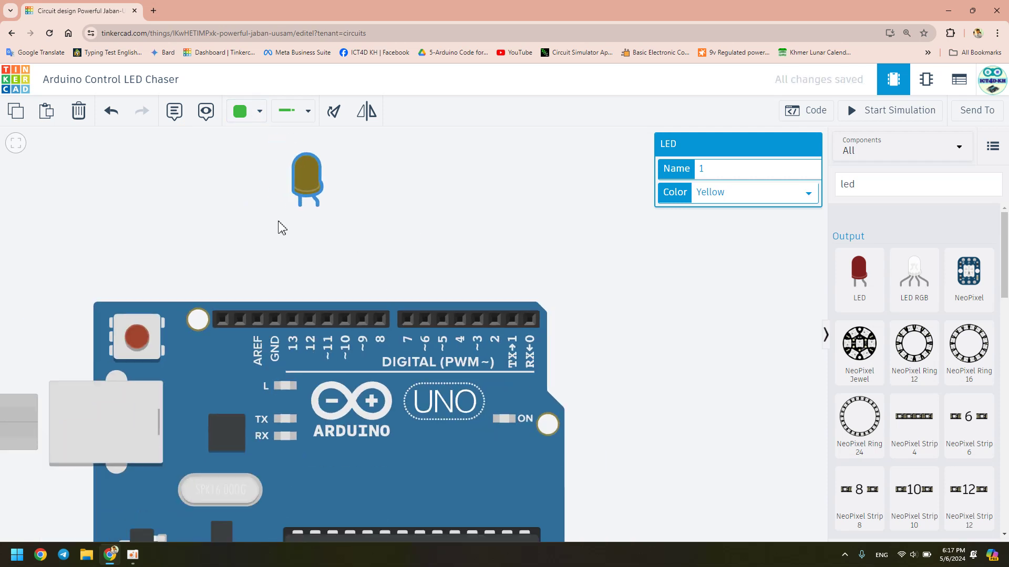
{"action": "scroll", "coordinate": [531, 228], "scroll_direction": "down", "scroll_amount": 1}
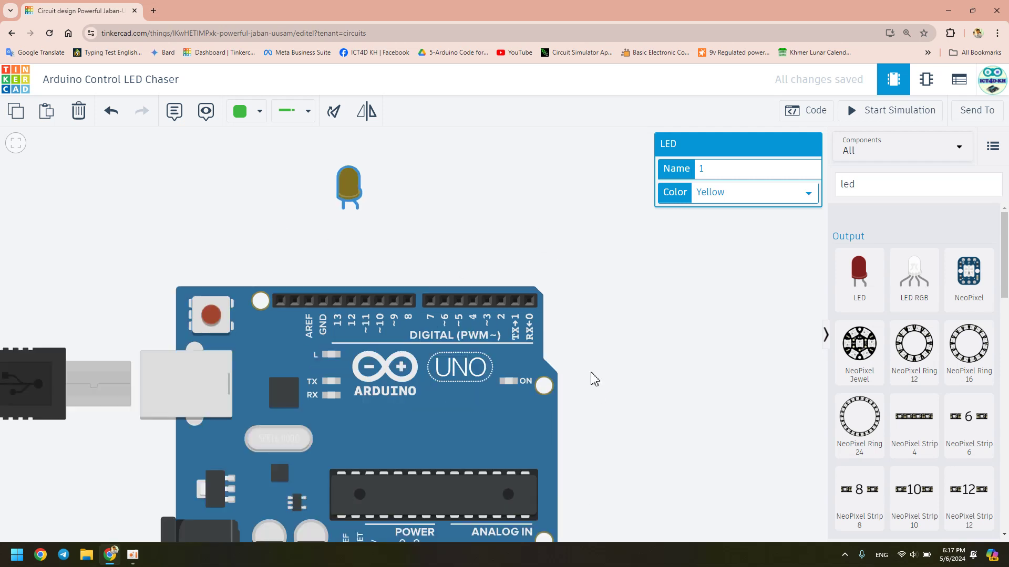
{"action": "scroll", "coordinate": [594, 378], "scroll_direction": "down", "scroll_amount": 2}
{"action": "left_click", "coordinate": [601, 443]}
{"action": "scroll", "coordinate": [421, 453], "scroll_direction": "up", "scroll_amount": 3}
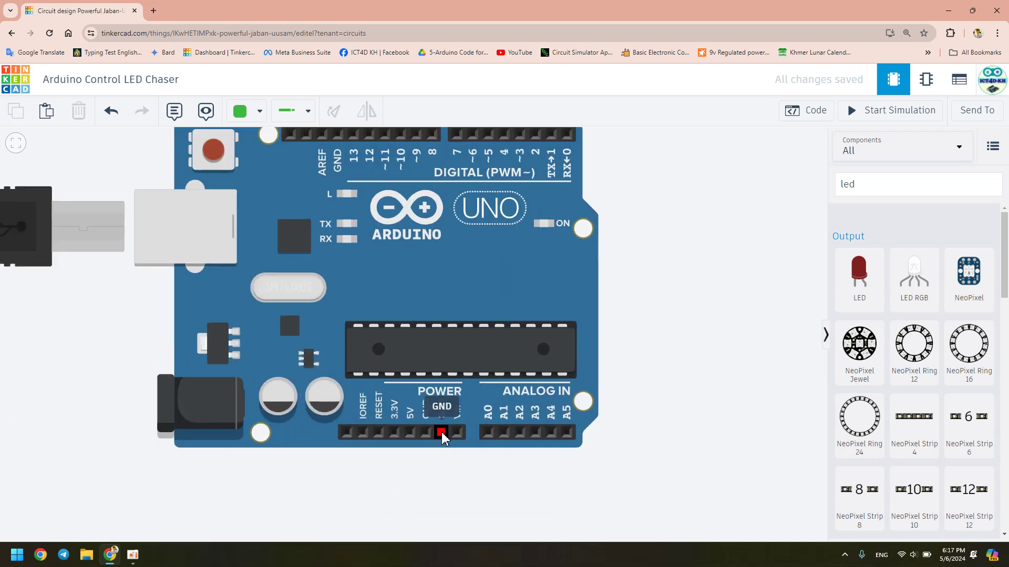
{"action": "scroll", "coordinate": [394, 304], "scroll_direction": "down", "scroll_amount": 3}
{"action": "scroll", "coordinate": [361, 209], "scroll_direction": "up", "scroll_amount": 3}
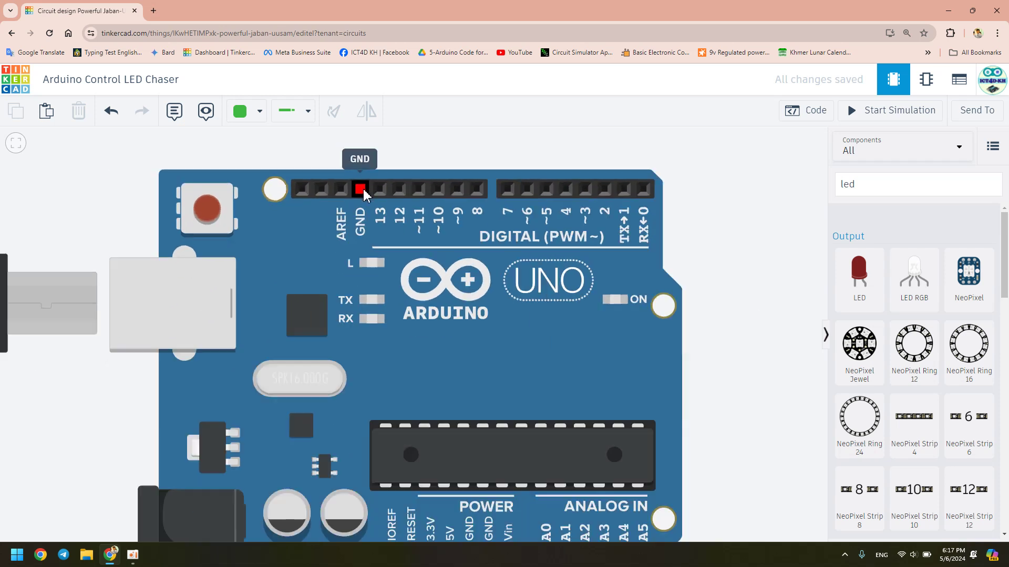
{"action": "scroll", "coordinate": [363, 194], "scroll_direction": "down", "scroll_amount": 3}
{"action": "scroll", "coordinate": [558, 331], "scroll_direction": "up", "scroll_amount": 2}
{"action": "scroll", "coordinate": [395, 233], "scroll_direction": "up", "scroll_amount": 2}
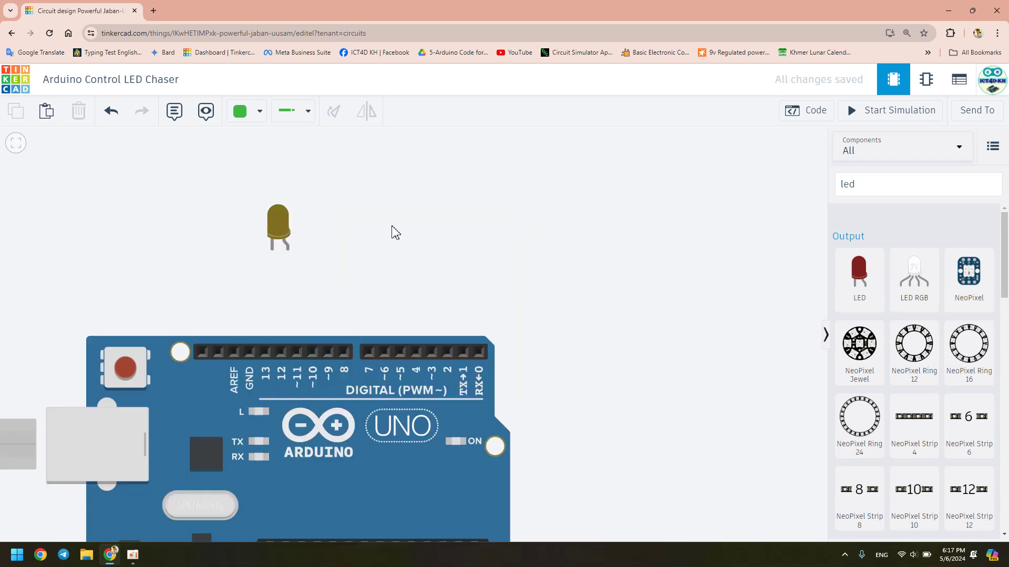
{"action": "scroll", "coordinate": [395, 233], "scroll_direction": "up", "scroll_amount": 1}
Step: Mirror the yellow LED horizontally and reposition it so its anode leg lines up above pin 13
{"action": "left_click", "coordinate": [253, 223]}
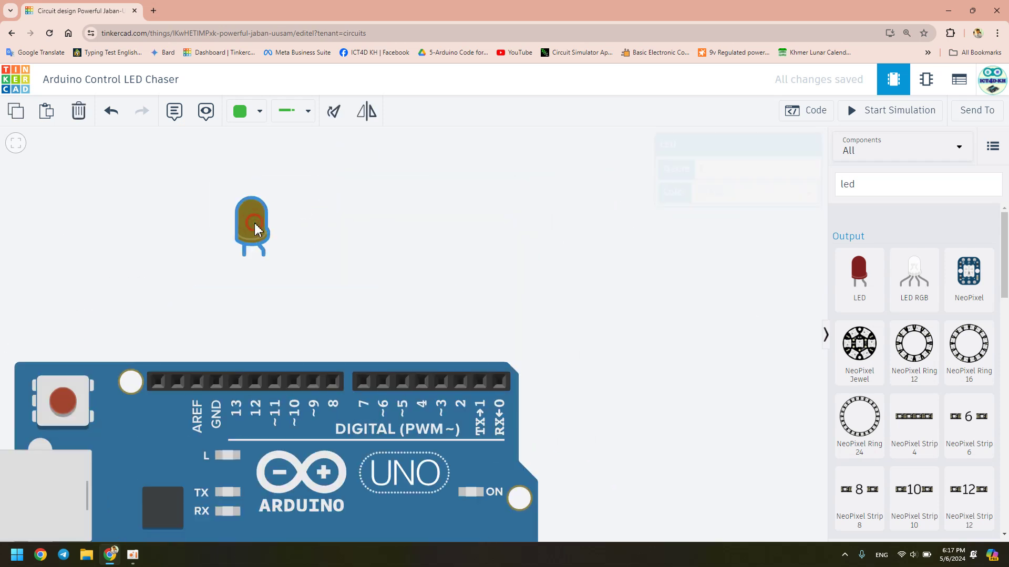
{"action": "left_click", "coordinate": [370, 117]}
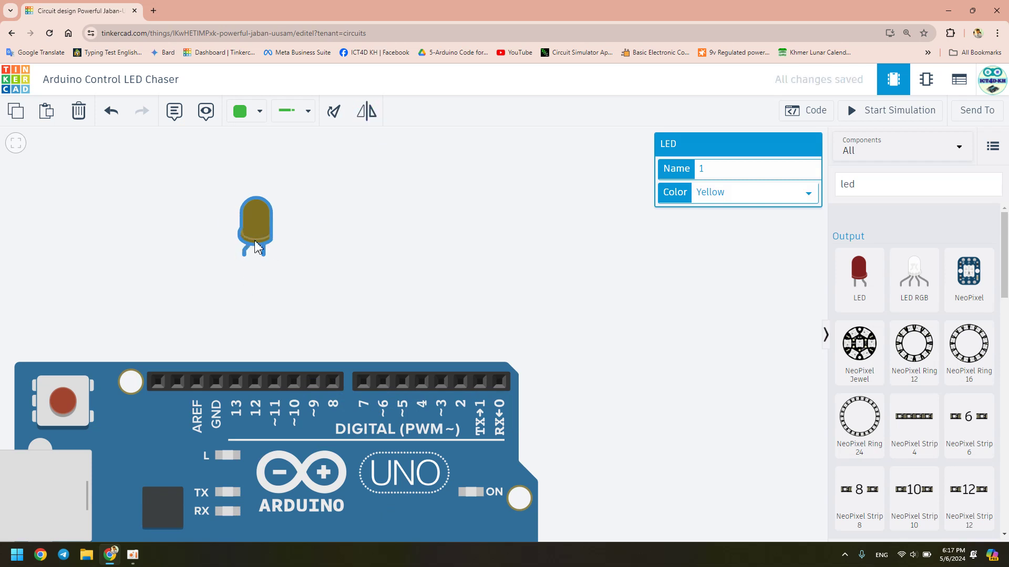
{"action": "left_click_drag", "start_coordinate": [256, 249], "coordinate": [269, 230]}
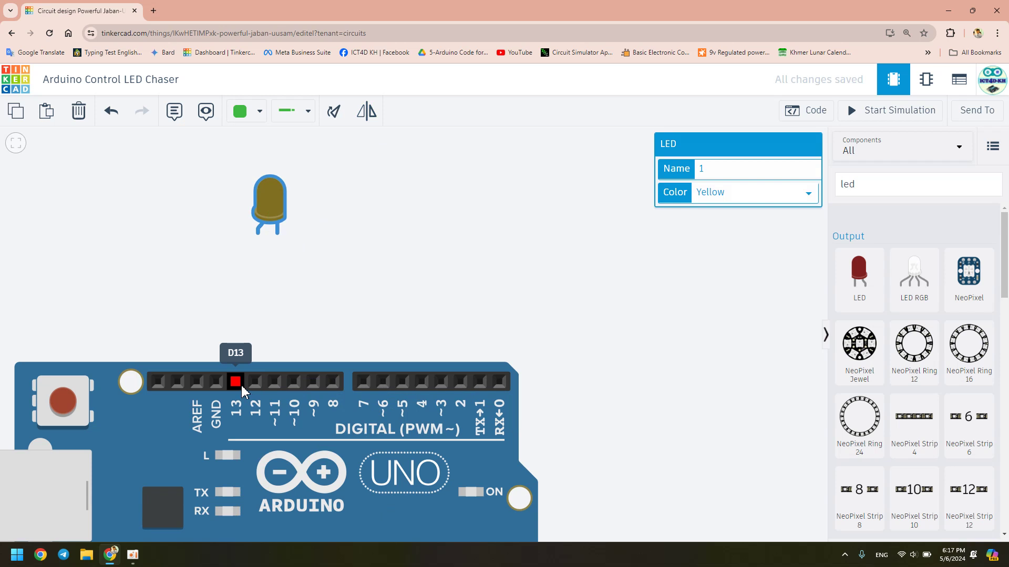
{"action": "left_click_drag", "start_coordinate": [269, 218], "coordinate": [250, 220]}
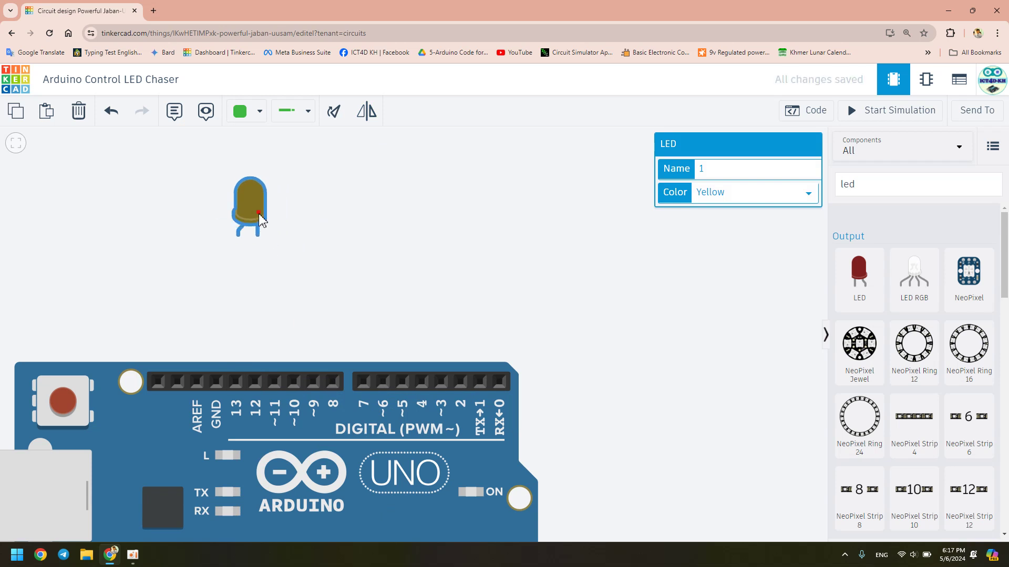
Step: Flip the LED back to compare its anode leg's position, cancel the started wire, and mirror the LED again
{"action": "left_click", "coordinate": [366, 111]}
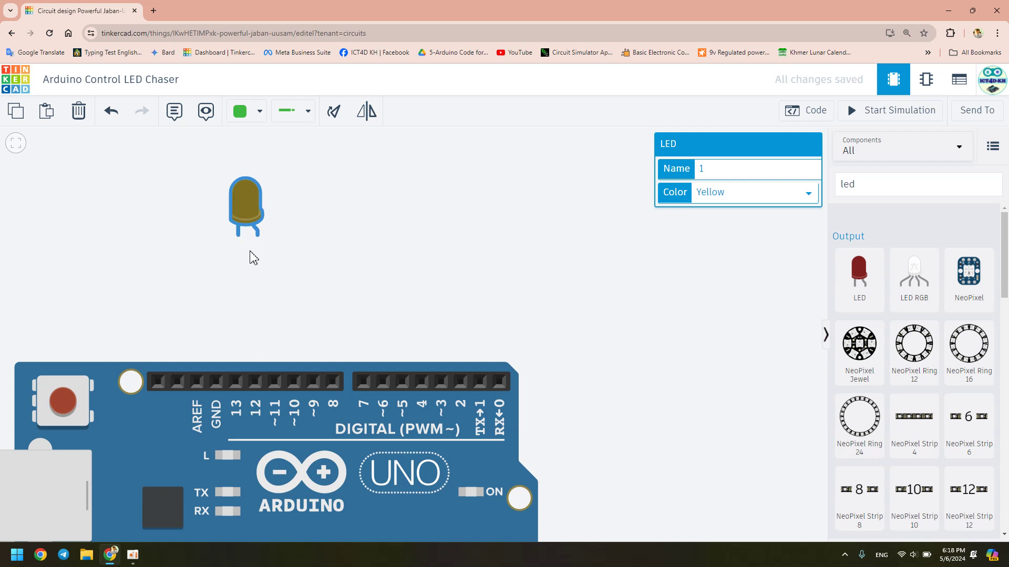
{"action": "left_click", "coordinate": [258, 234]}
{"action": "key", "text": "Escape"}
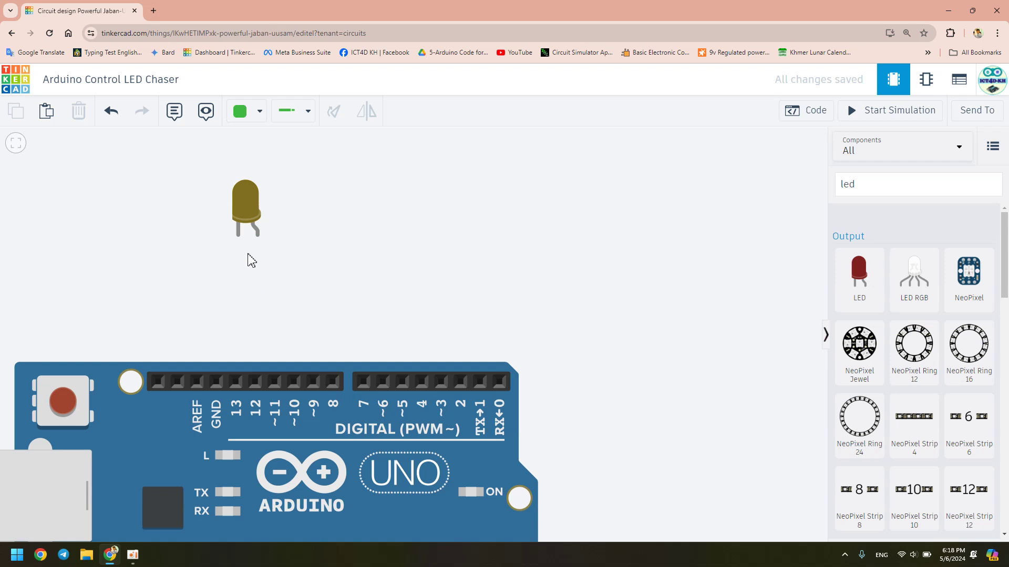
{"action": "left_click", "coordinate": [240, 209]}
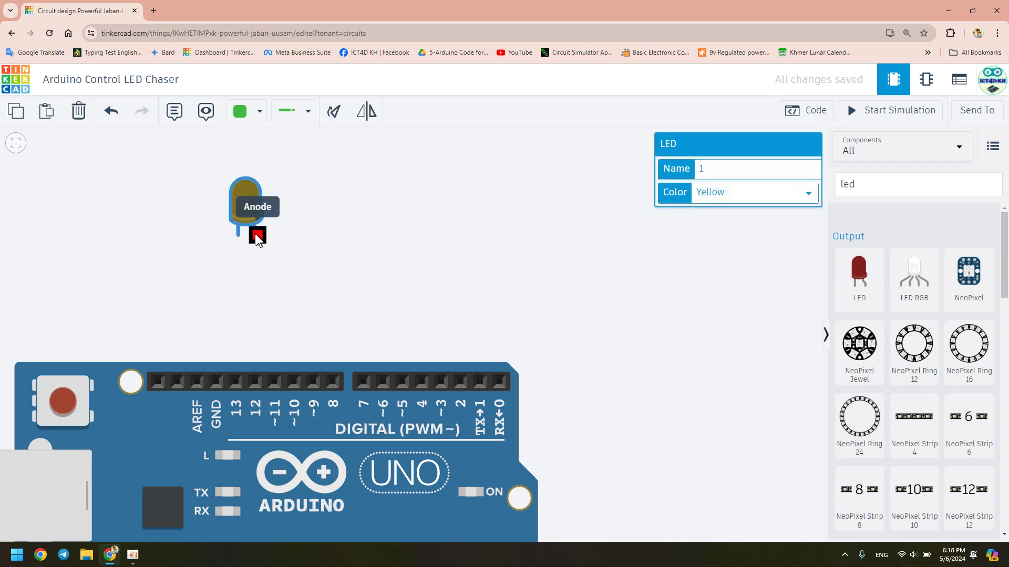
{"action": "left_click", "coordinate": [363, 114]}
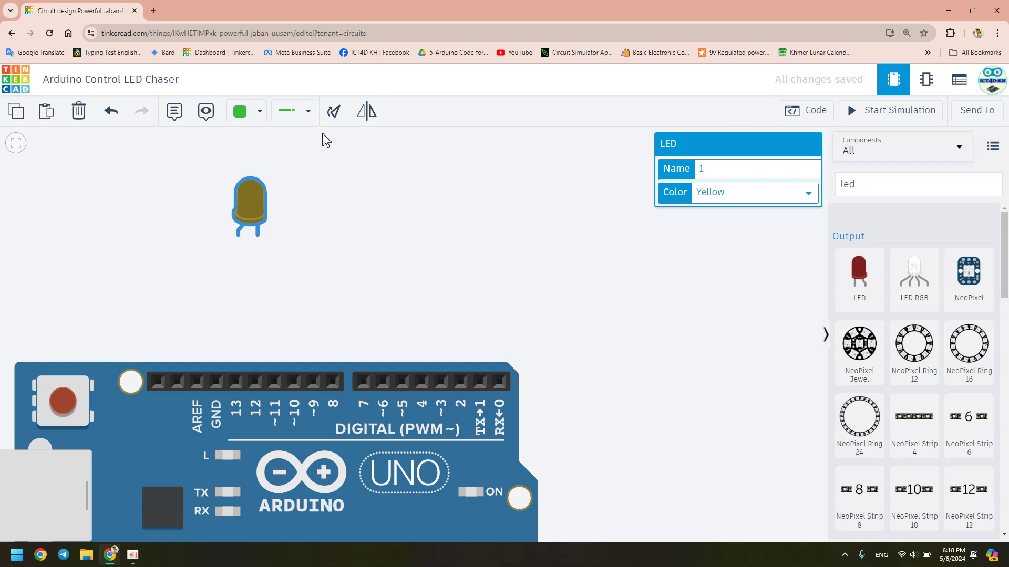
Step: Try rotating the LED repeatedly, ending with it upright again
{"action": "left_click", "coordinate": [334, 113]}
{"action": "left_click", "coordinate": [334, 112]}
{"action": "left_click", "coordinate": [334, 113]}
{"action": "left_click", "coordinate": [334, 113]}
{"action": "left_click", "coordinate": [334, 112]}
{"action": "left_click", "coordinate": [335, 115]}
Step: Wire the LED's anode straight down to Arduino digital pin 13
{"action": "scroll", "coordinate": [289, 279], "scroll_direction": "up", "scroll_amount": 2}
{"action": "left_click", "coordinate": [283, 292]}
{"action": "left_click", "coordinate": [216, 225]}
{"action": "left_click", "coordinate": [214, 434]}
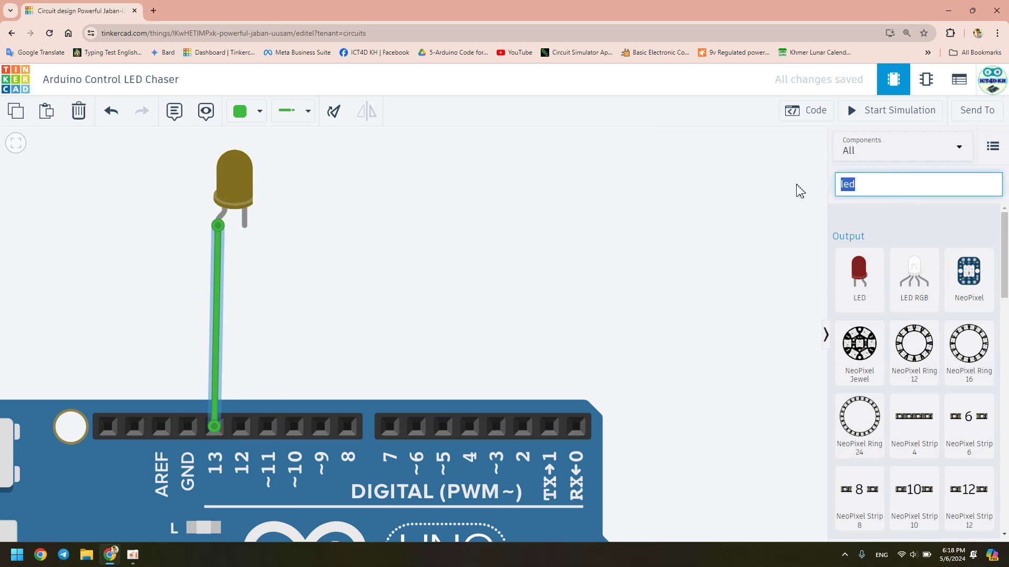
Step: View the Arduino's block code during a running simulation, close the code editor, and stop the simulation
{"action": "left_click", "coordinate": [805, 110]}
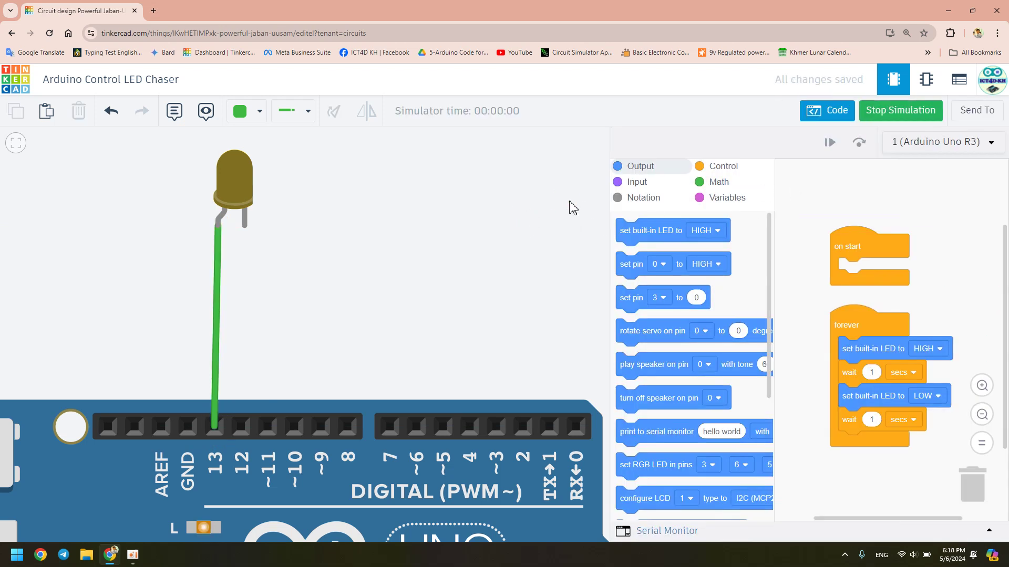
{"action": "left_click", "coordinate": [815, 111]}
{"action": "left_click", "coordinate": [878, 110]}
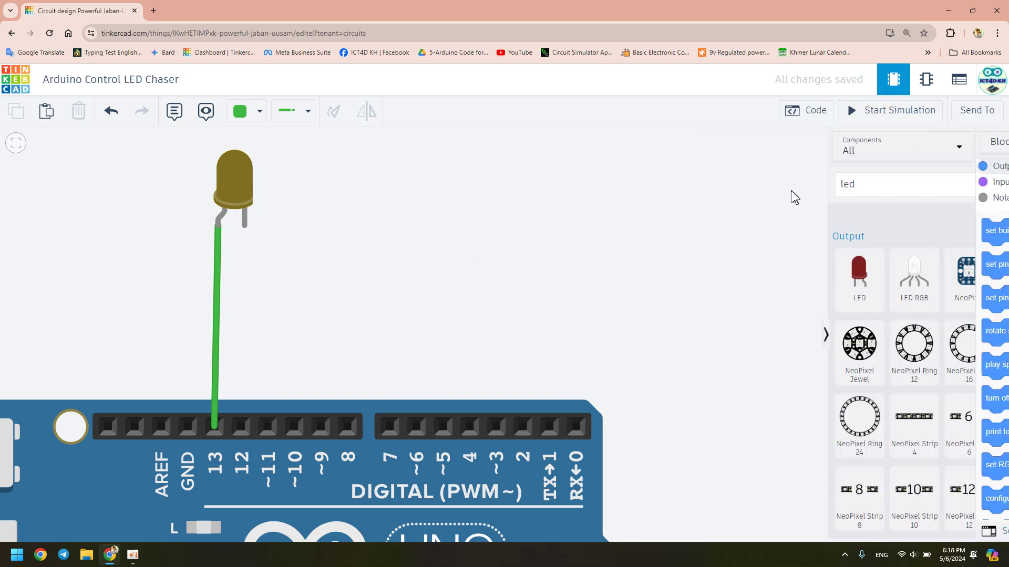
Step: Search the components for "resistor" and place a resistor to the right of the LED above the Arduino
{"action": "double_click", "coordinate": [872, 183]}
{"action": "type", "text": "re"}
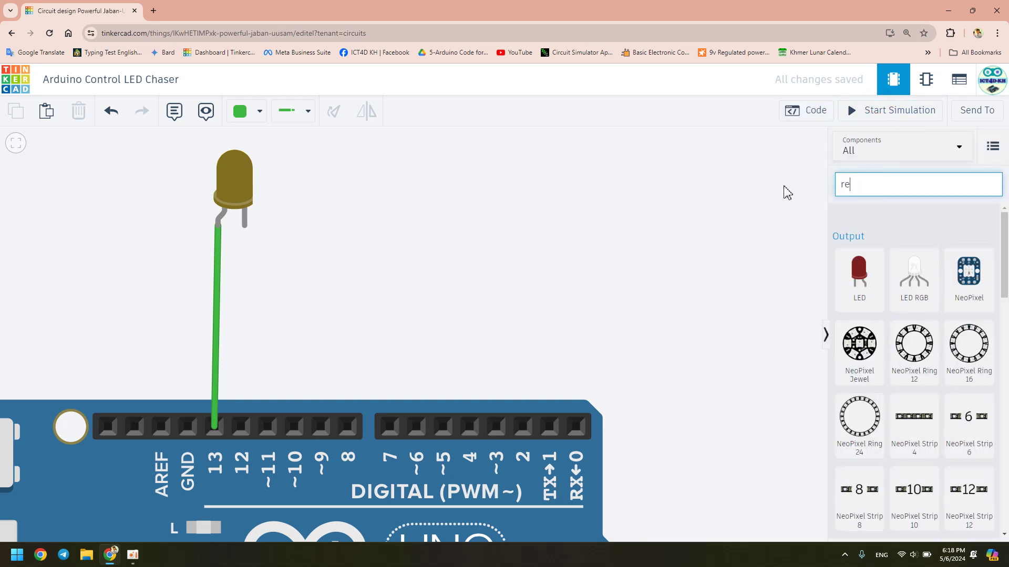
{"action": "type", "text": "sisot"}
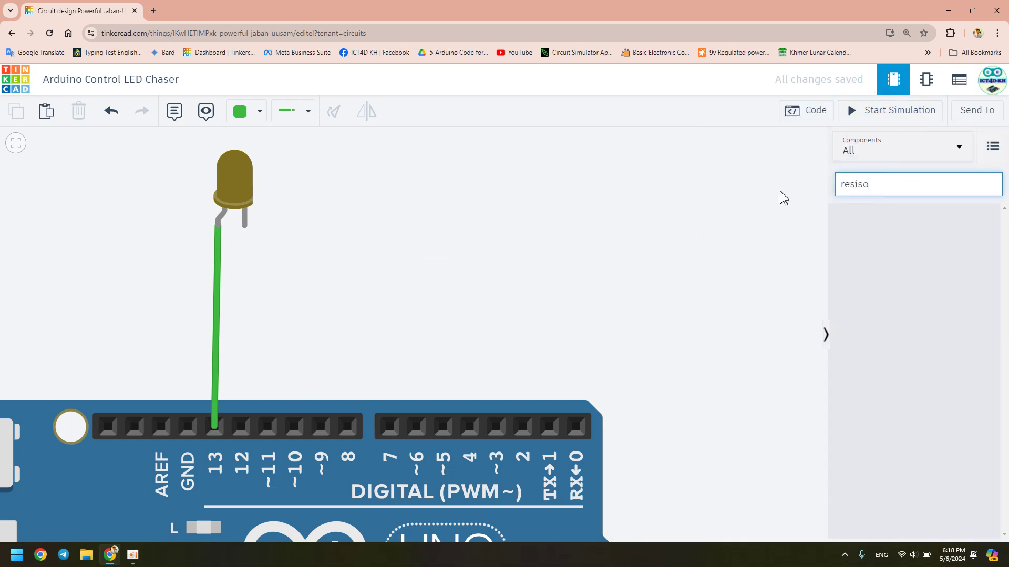
{"action": "key", "text": "BackSpace"}
{"action": "left_click", "coordinate": [884, 243]}
{"action": "left_click_drag", "start_coordinate": [860, 251], "coordinate": [504, 271]}
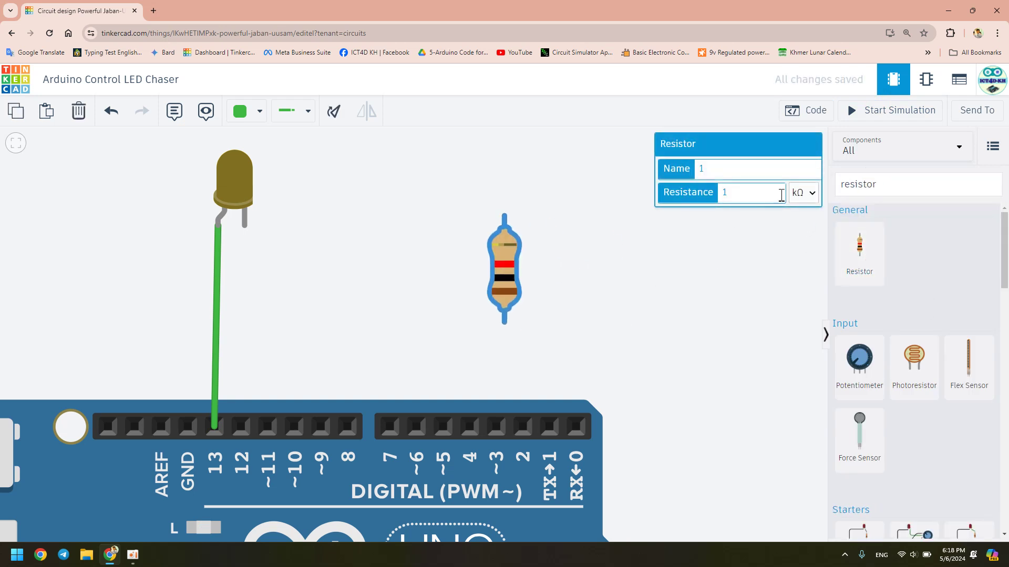
Step: Set the resistor's resistance to 220 Ω
{"action": "left_click", "coordinate": [802, 193]}
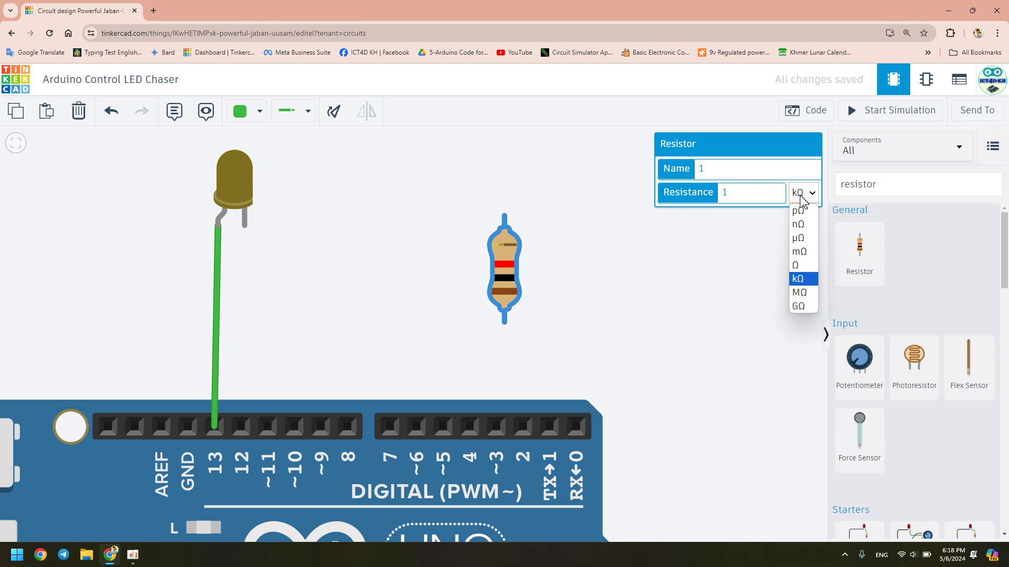
{"action": "left_click", "coordinate": [799, 266]}
{"action": "left_click", "coordinate": [705, 194]}
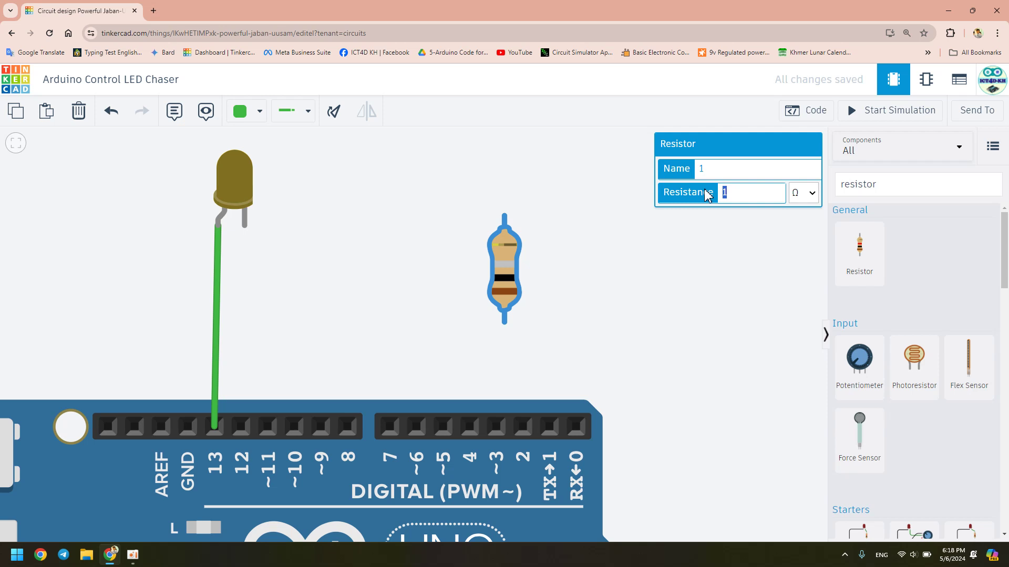
{"action": "type", "text": "20"}
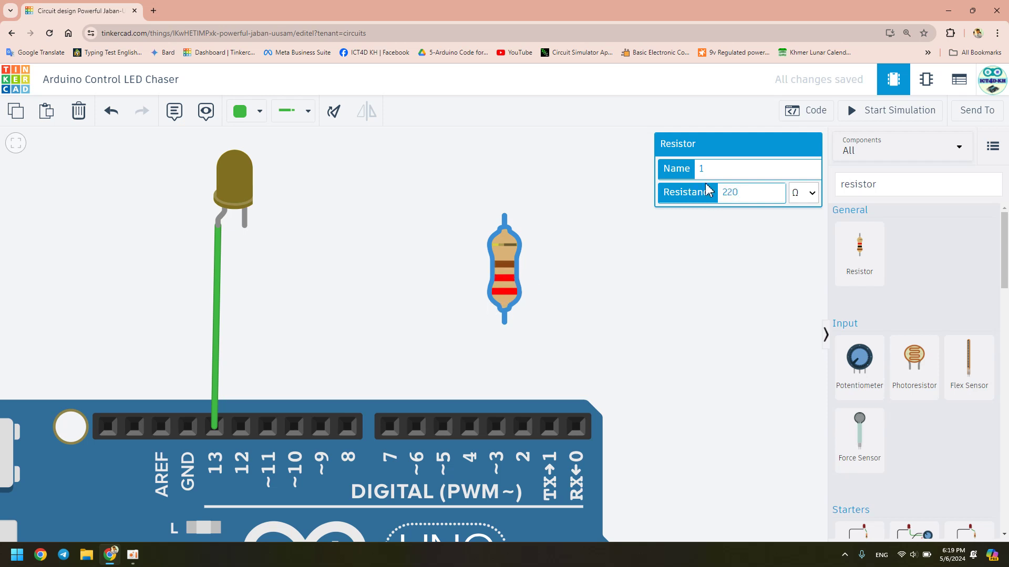
{"action": "key", "text": "BackSpace"}
{"action": "type", "text": "0"}
{"action": "left_click", "coordinate": [624, 272]}
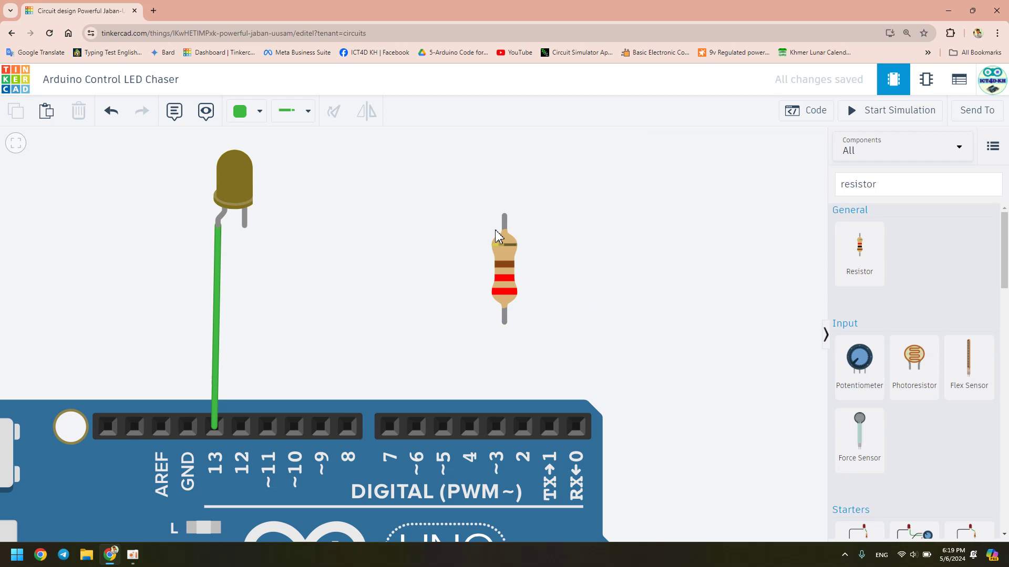
Step: Move the 220 Ω resistor just below the LED's cathode leg and wire the cathode to the resistor's upper lead
{"action": "left_click_drag", "start_coordinate": [500, 274], "coordinate": [266, 307]}
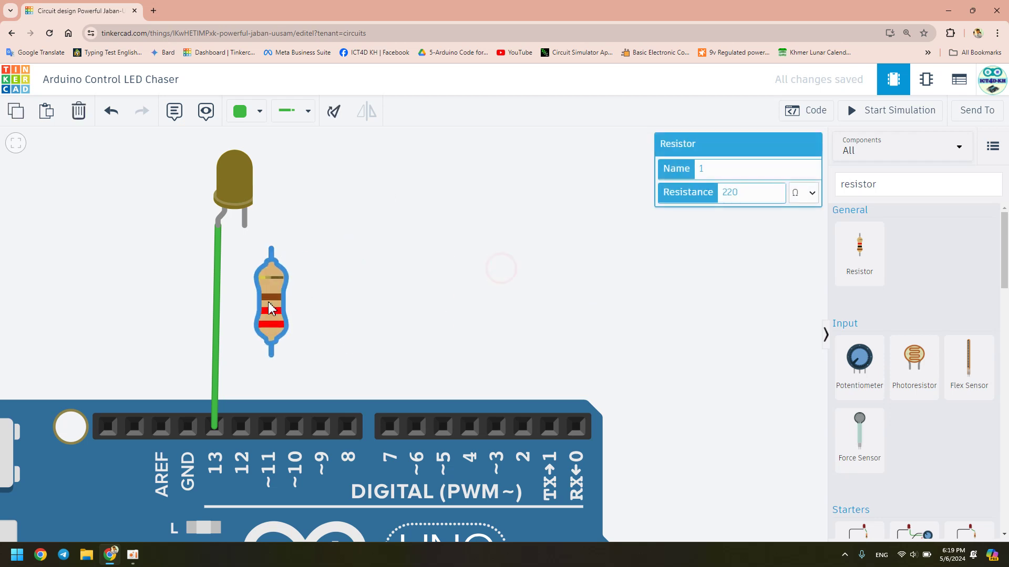
{"action": "double_click", "coordinate": [733, 193]}
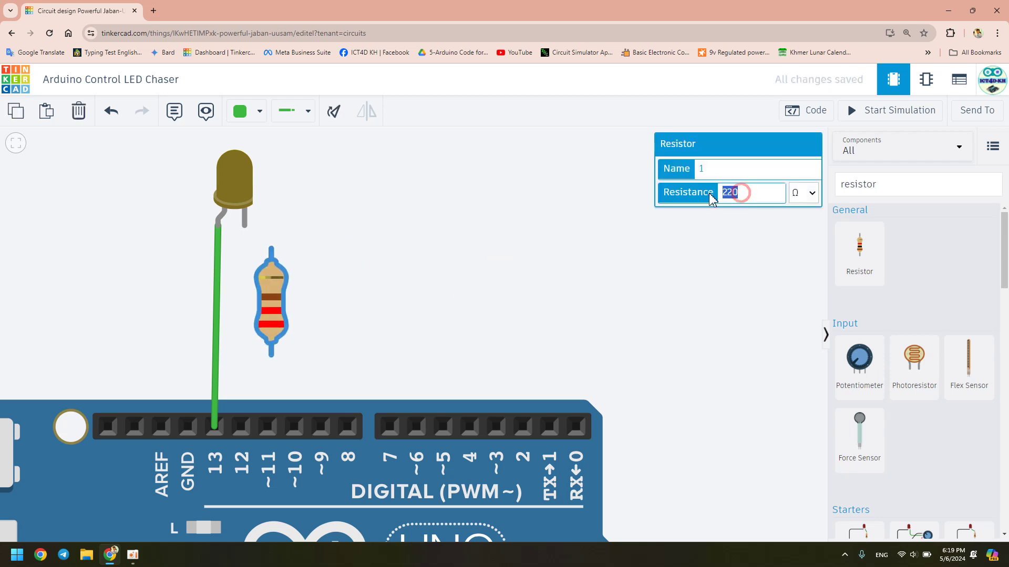
{"action": "left_click", "coordinate": [390, 277]}
{"action": "scroll", "coordinate": [412, 273], "scroll_direction": "down", "scroll_amount": 2}
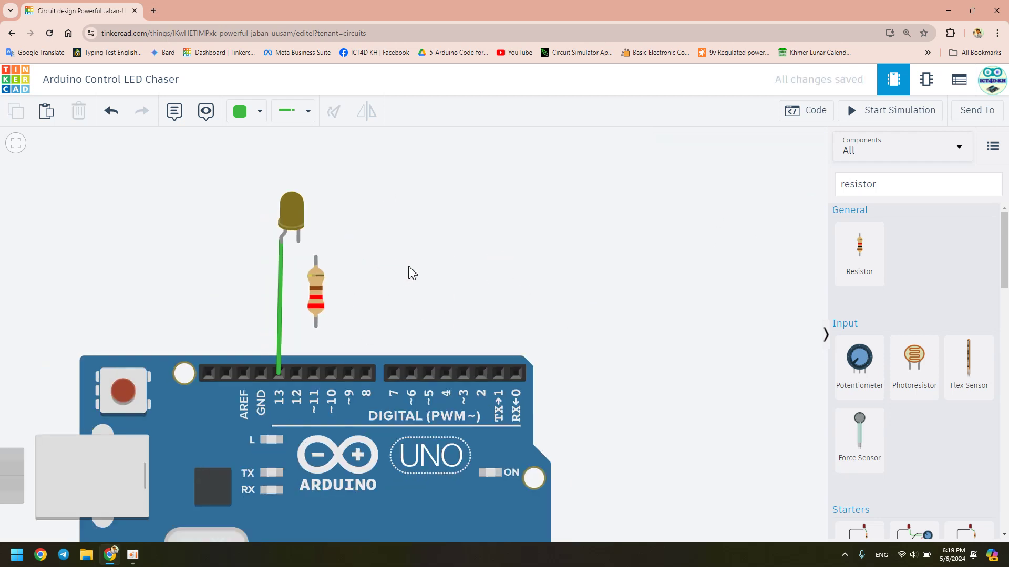
{"action": "left_click", "coordinate": [298, 240]}
{"action": "left_click", "coordinate": [316, 258]}
Step: Try wiring the resistor's lower lead around the right side of the Arduino to a power-header GND pin, and delete that wire
{"action": "left_click", "coordinate": [316, 326]}
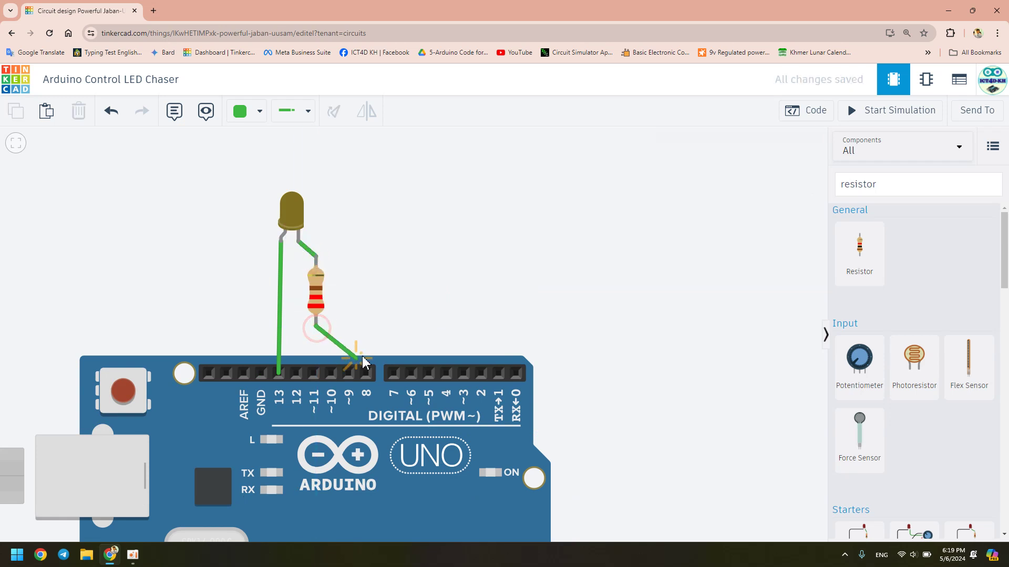
{"action": "left_click", "coordinate": [562, 342]}
{"action": "scroll", "coordinate": [591, 417], "scroll_direction": "down", "scroll_amount": 5}
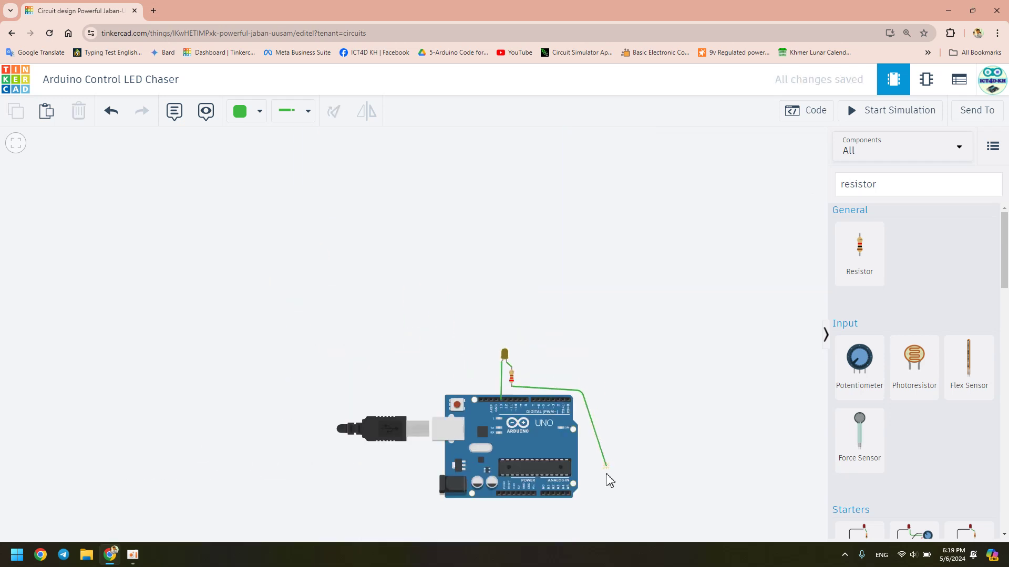
{"action": "left_click", "coordinate": [593, 519]}
{"action": "scroll", "coordinate": [592, 522], "scroll_direction": "up", "scroll_amount": 3}
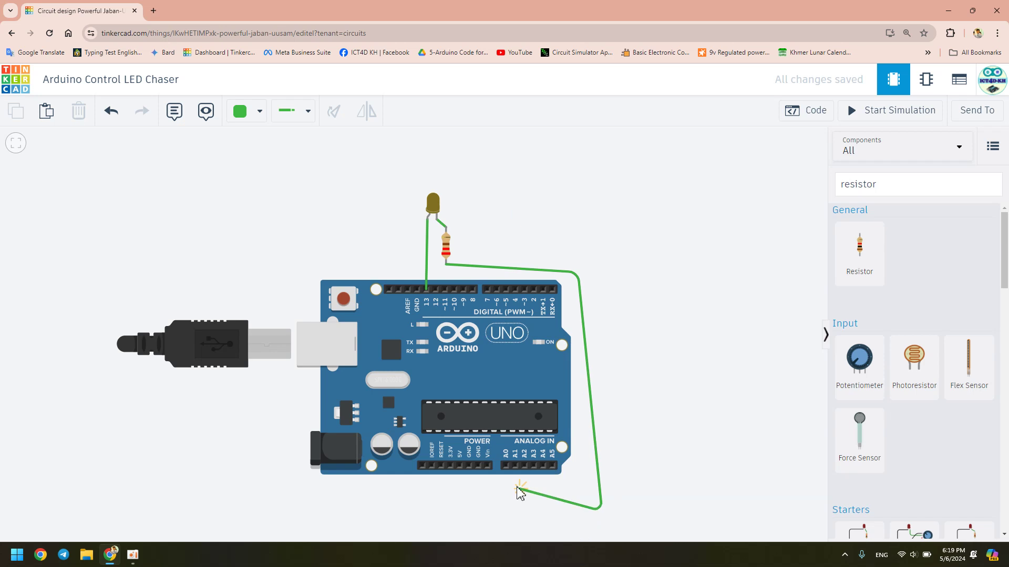
{"action": "scroll", "coordinate": [521, 494], "scroll_direction": "up", "scroll_amount": 2}
{"action": "left_click", "coordinate": [444, 455]}
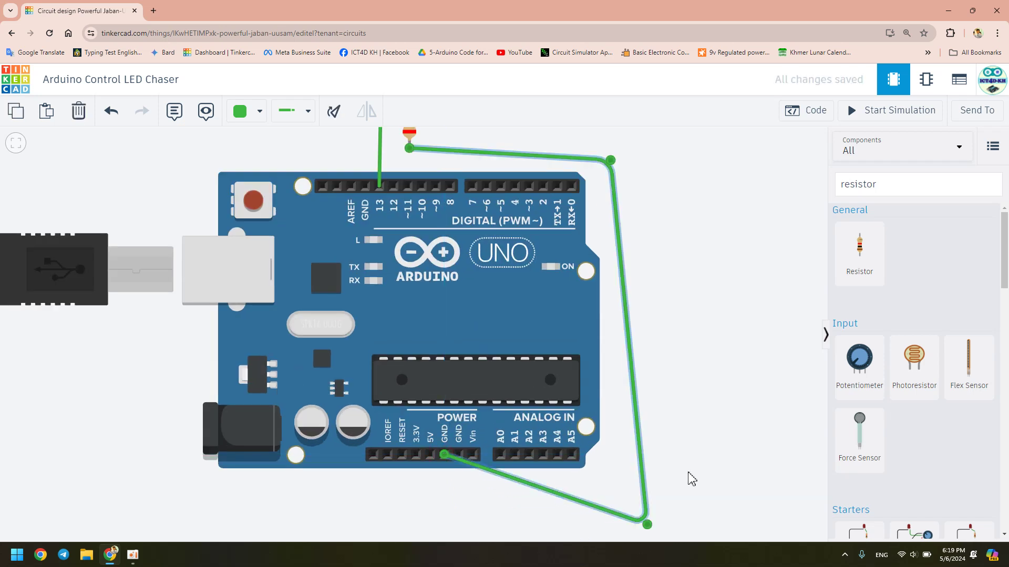
{"action": "scroll", "coordinate": [599, 405], "scroll_direction": "down", "scroll_amount": 3}
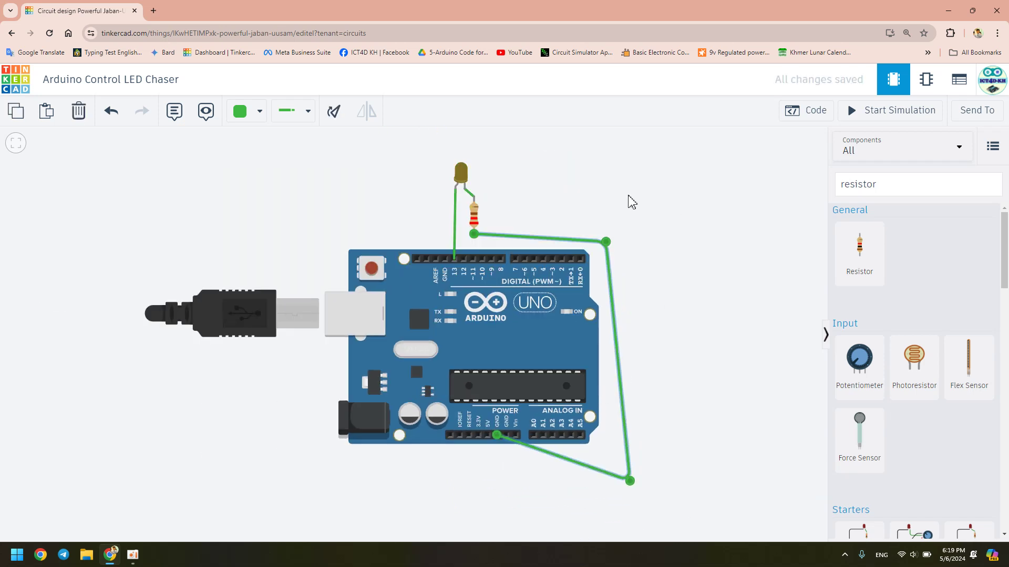
{"action": "scroll", "coordinate": [581, 199], "scroll_direction": "up", "scroll_amount": 3}
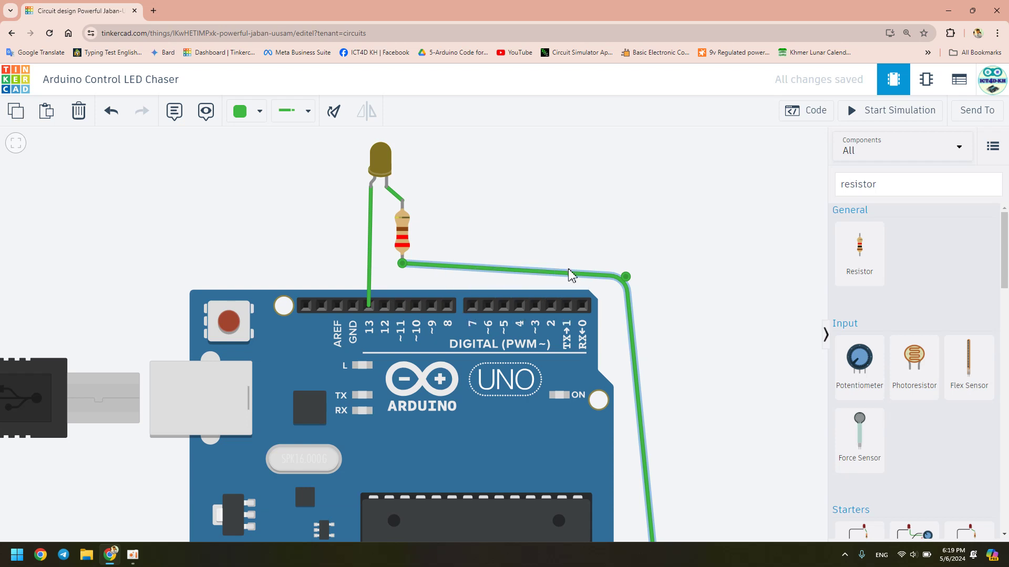
{"action": "key", "text": "Delete"}
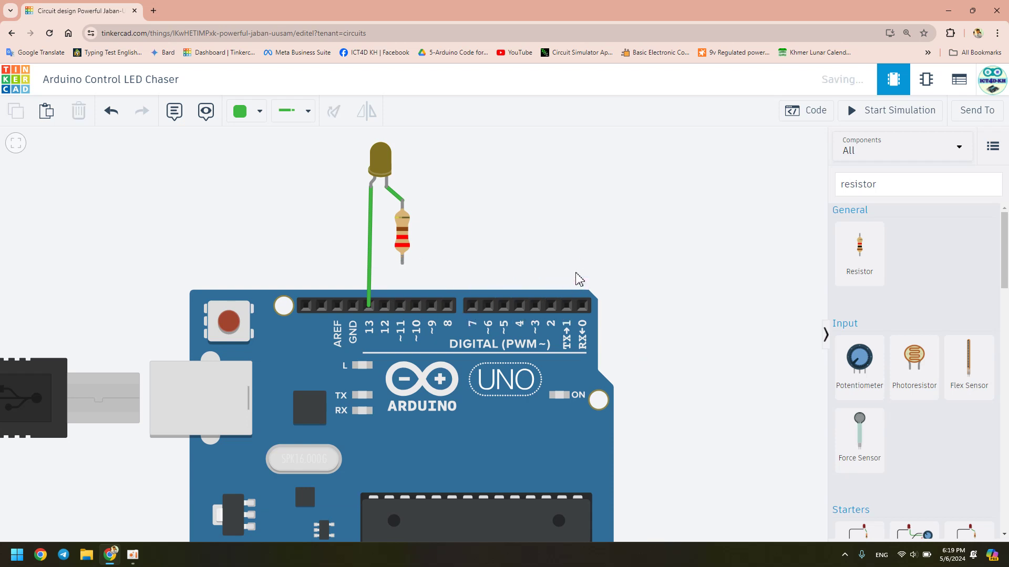
Step: Delete the wire between the LED's anode and pin 13 and the wire between its cathode and the resistor
{"action": "left_click", "coordinate": [371, 238]}
{"action": "key", "text": "Delete"}
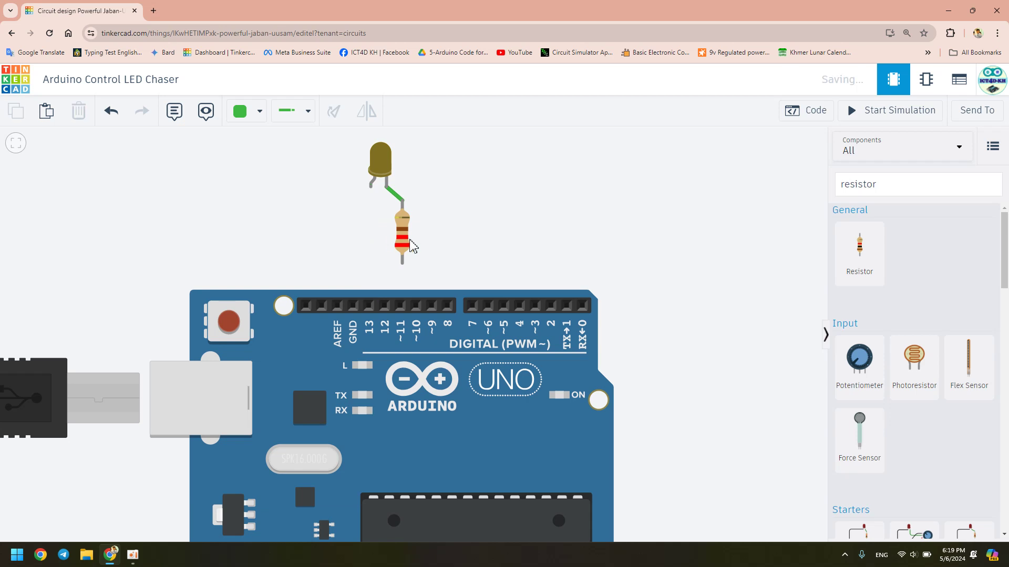
{"action": "left_click", "coordinate": [395, 196]}
{"action": "key", "text": "Delete"}
Step: Move the 220 Ω resistor directly above pin 13 and wire its lower lead to pin 13 and its upper lead to the LED's anode
{"action": "left_click_drag", "start_coordinate": [403, 237], "coordinate": [374, 255]}
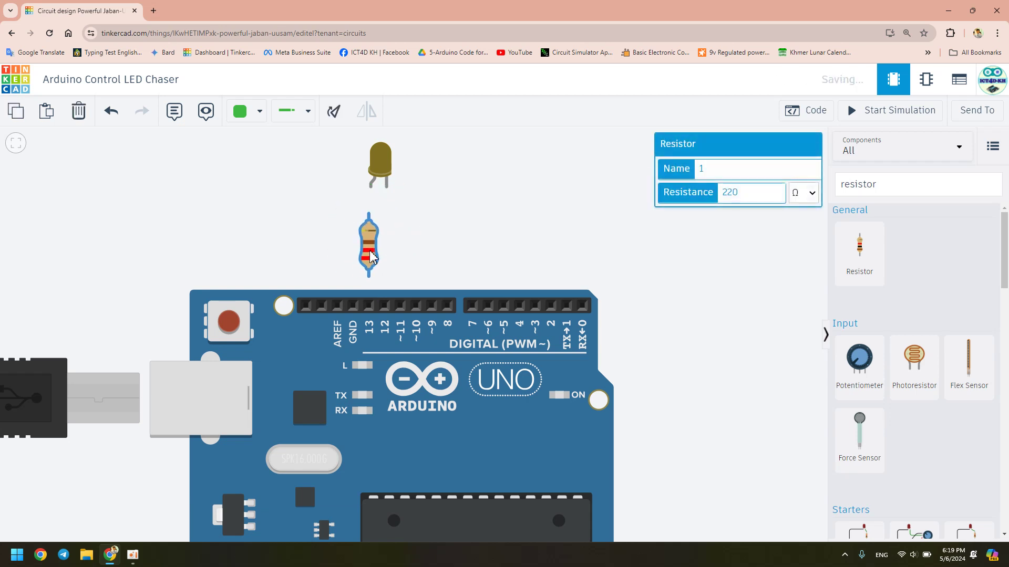
{"action": "left_click", "coordinate": [369, 268]}
{"action": "left_click", "coordinate": [370, 307]}
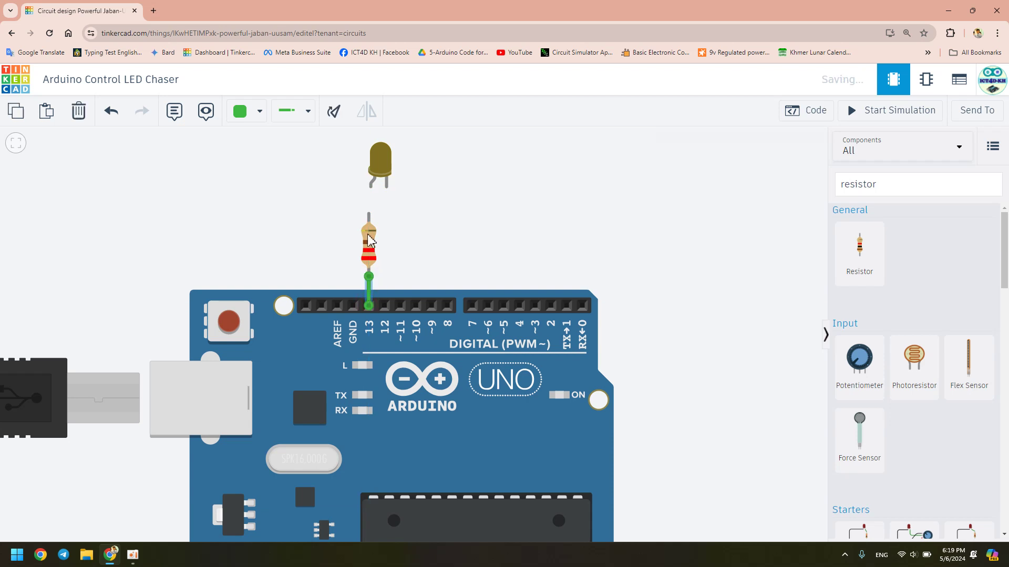
{"action": "left_click", "coordinate": [370, 215]}
{"action": "left_click", "coordinate": [370, 192]}
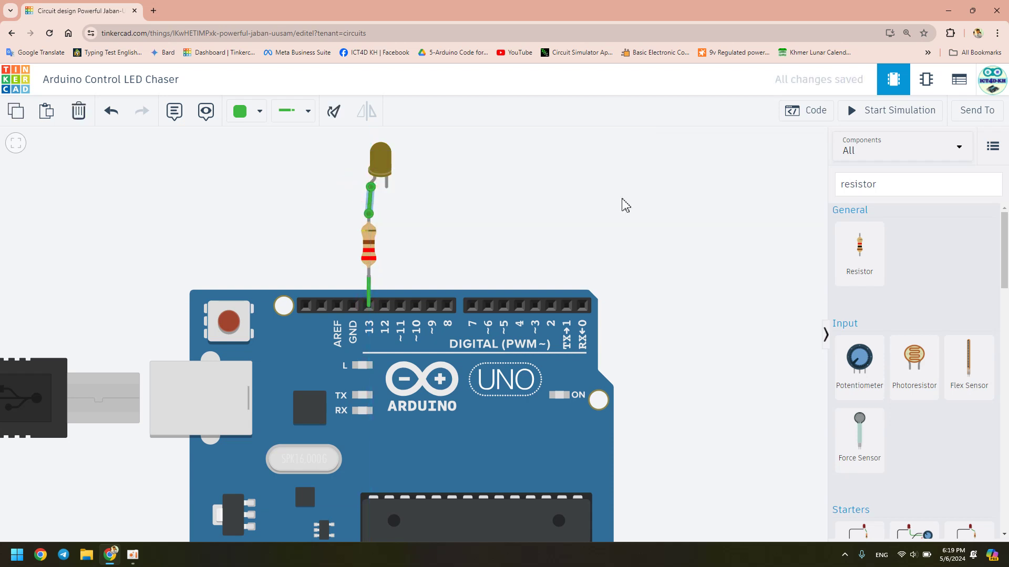
Step: Nudge the LED and the resistor above pin 13 so the anode leg, resistor and pin line up vertically
{"action": "scroll", "coordinate": [408, 195], "scroll_direction": "up", "scroll_amount": 3}
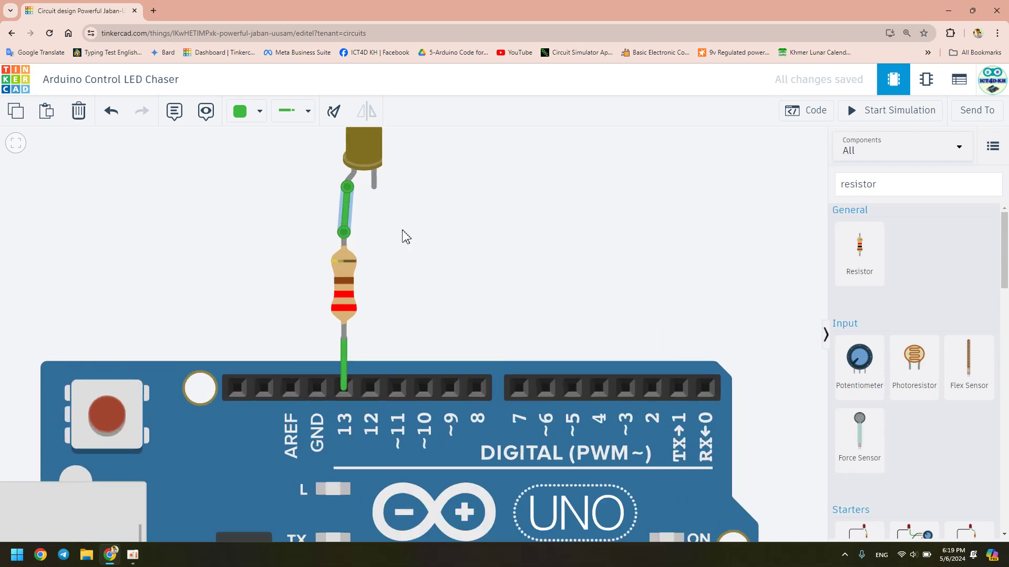
{"action": "scroll", "coordinate": [484, 246], "scroll_direction": "down", "scroll_amount": 1}
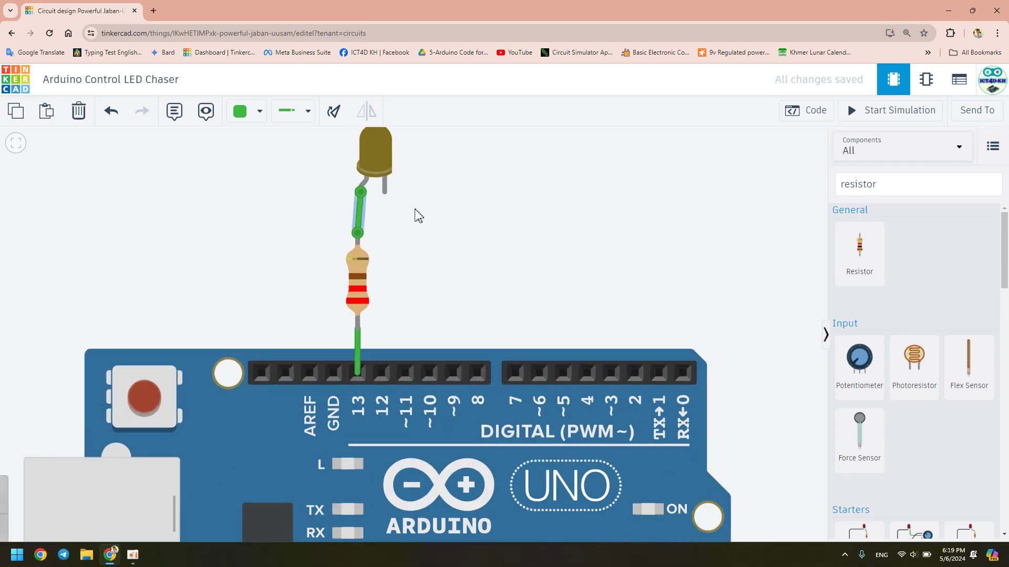
{"action": "left_click", "coordinate": [372, 171]}
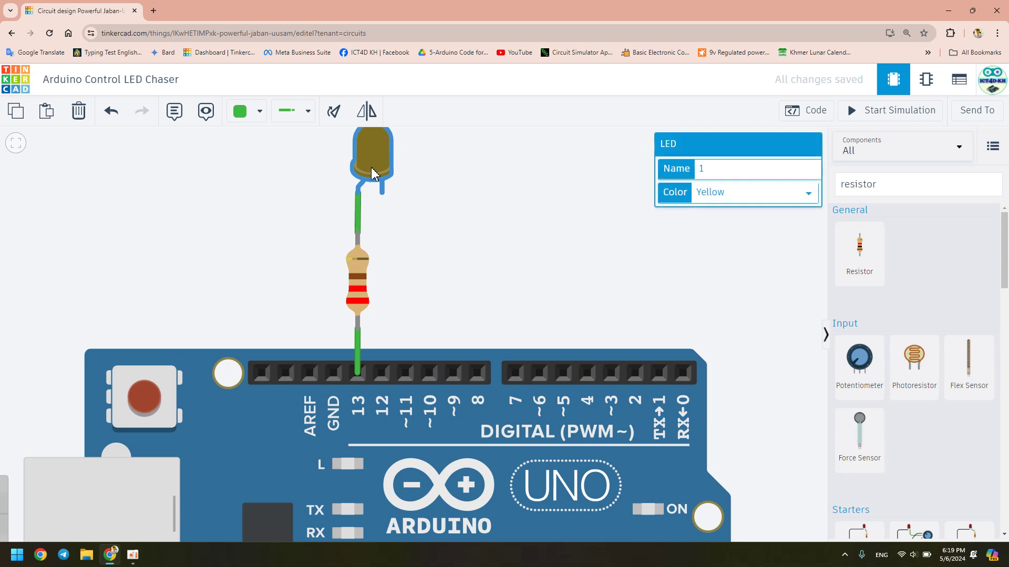
{"action": "scroll", "coordinate": [476, 275], "scroll_direction": "down", "scroll_amount": 2}
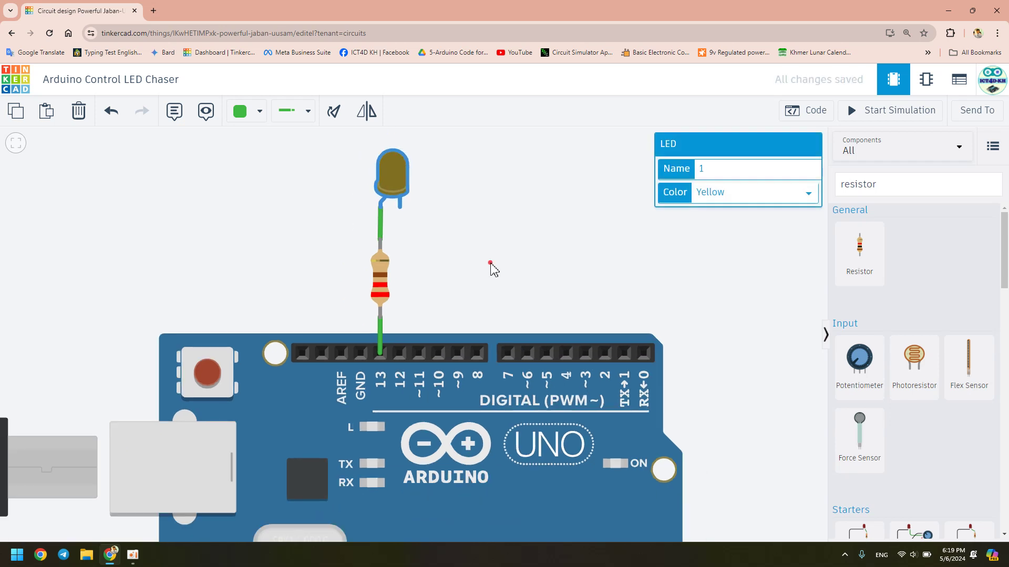
{"action": "left_click_drag", "start_coordinate": [494, 270], "coordinate": [454, 266]}
{"action": "left_click", "coordinate": [357, 184]}
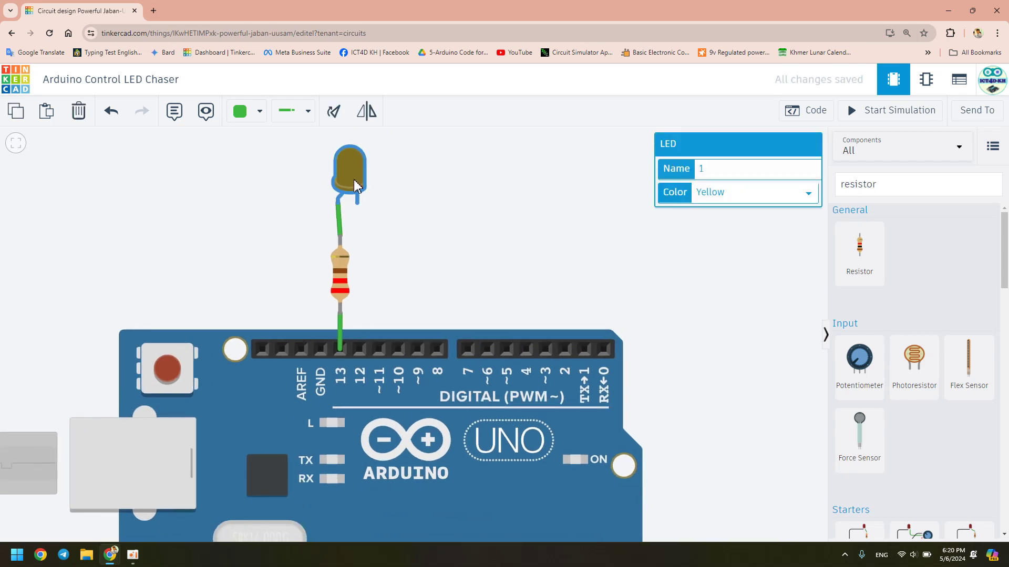
{"action": "scroll", "coordinate": [399, 251], "scroll_direction": "up", "scroll_amount": 1}
{"action": "scroll", "coordinate": [402, 251], "scroll_direction": "up", "scroll_amount": 1}
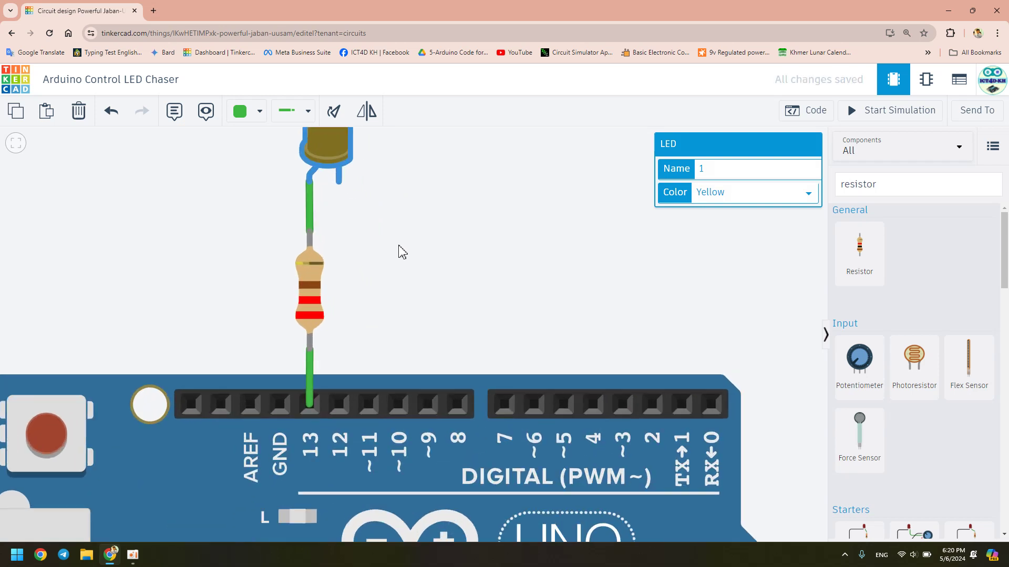
{"action": "scroll", "coordinate": [402, 252], "scroll_direction": "down", "scroll_amount": 1}
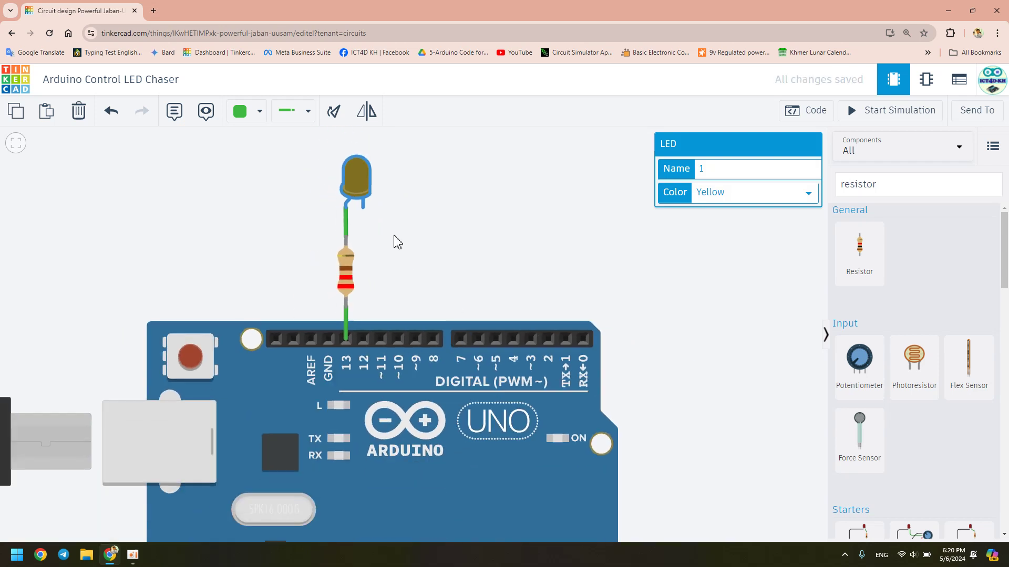
{"action": "scroll", "coordinate": [424, 270], "scroll_direction": "up", "scroll_amount": 1}
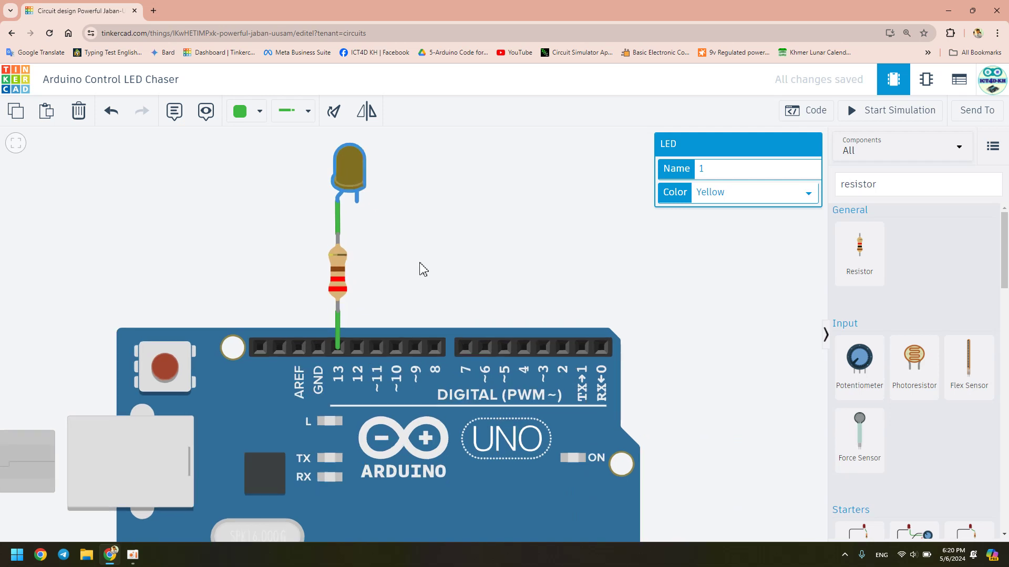
{"action": "left_click_drag", "start_coordinate": [423, 259], "coordinate": [380, 268]}
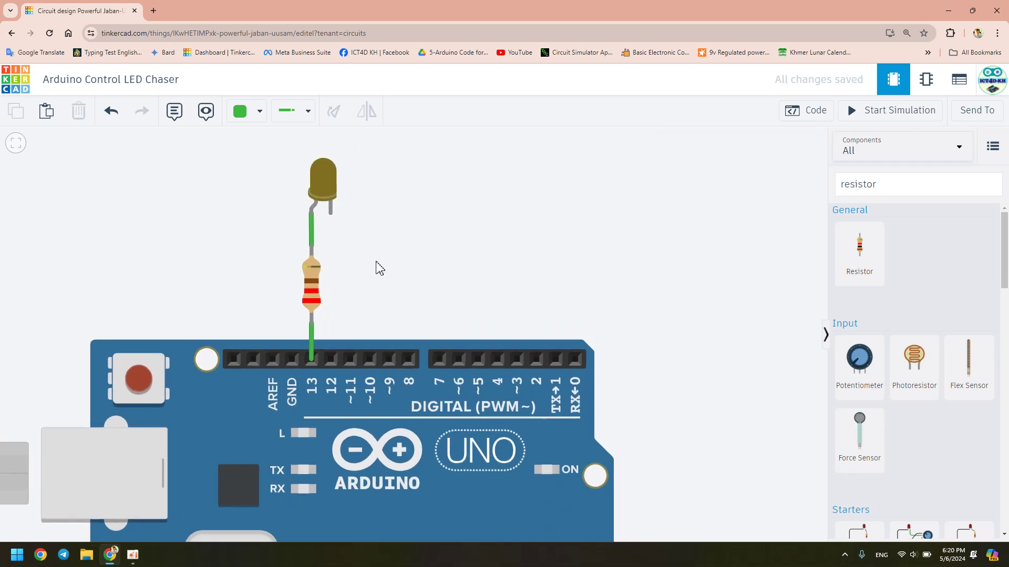
{"action": "left_click", "coordinate": [317, 291]}
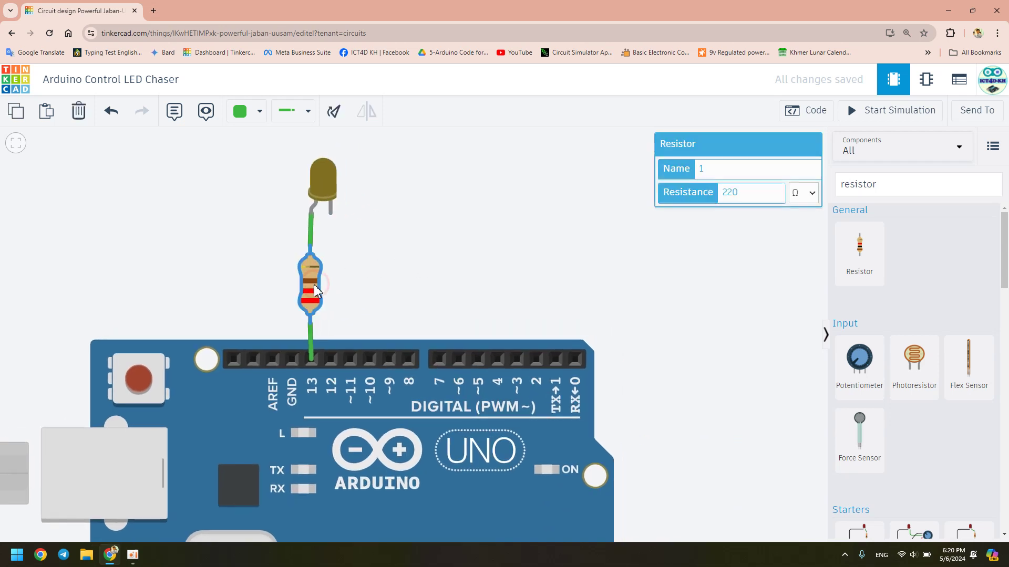
{"action": "left_click", "coordinate": [329, 187]}
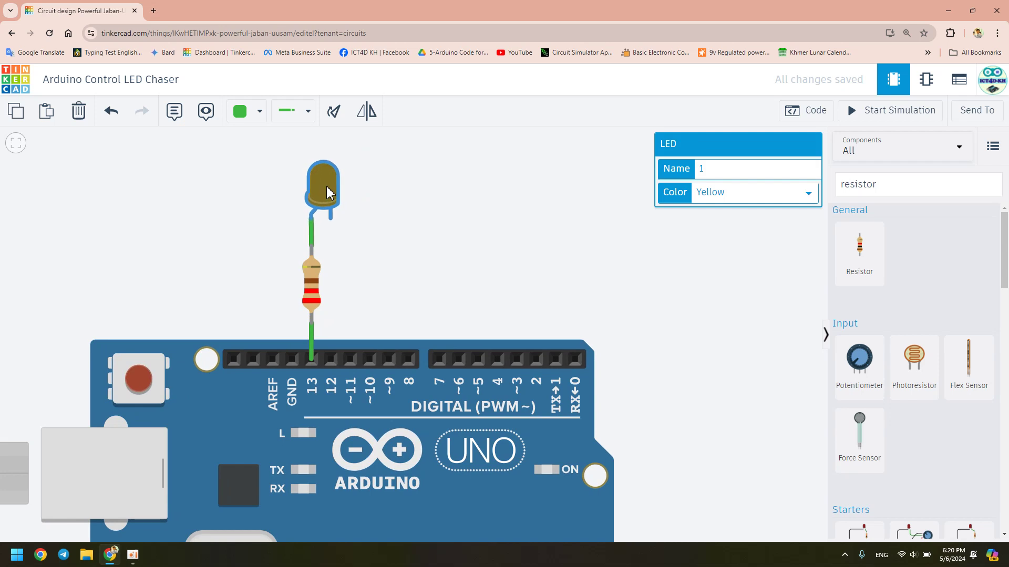
Step: Change the two wires joining the resistor to the LED's anode and to pin 13 to red
{"action": "left_click", "coordinate": [312, 235]}
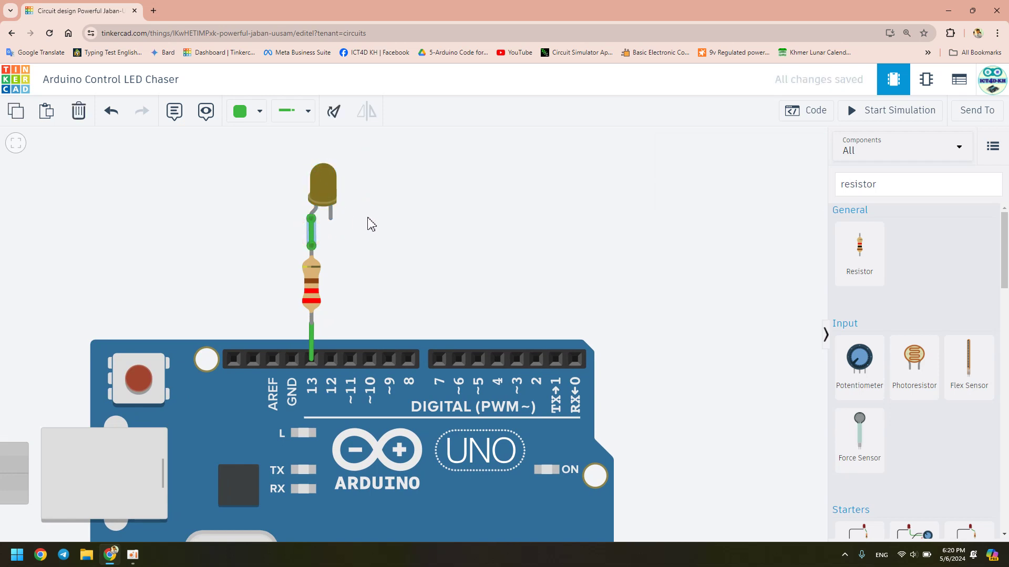
{"action": "left_click", "coordinate": [260, 111]}
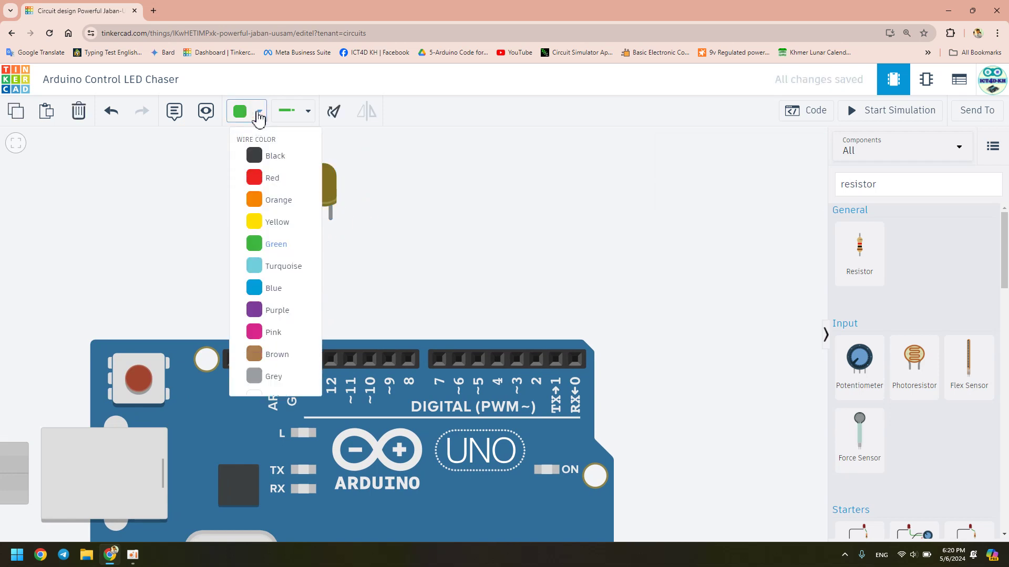
{"action": "left_click", "coordinate": [278, 198]}
{"action": "left_click", "coordinate": [259, 111]}
{"action": "left_click", "coordinate": [267, 178]}
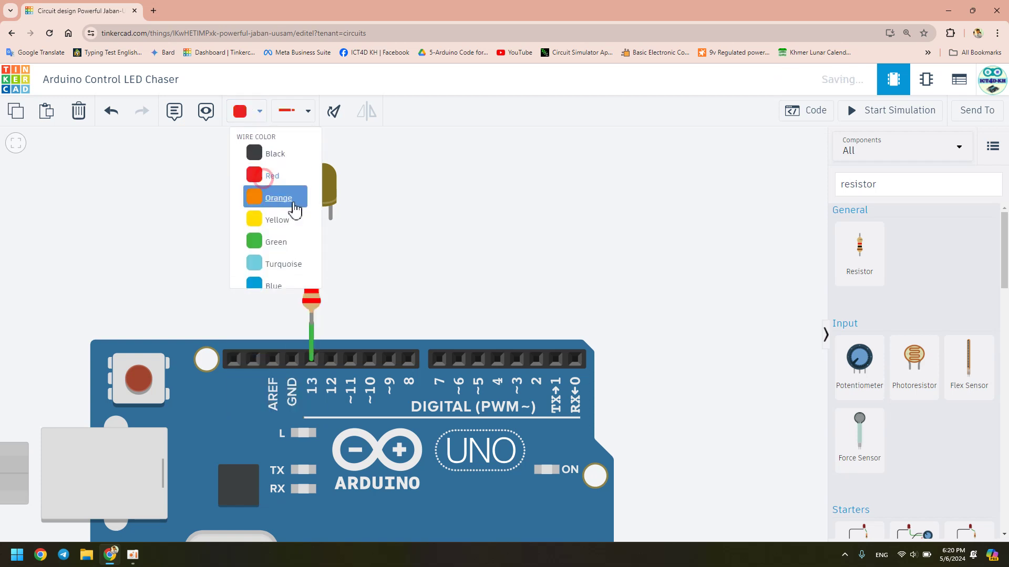
{"action": "left_click", "coordinate": [315, 323]}
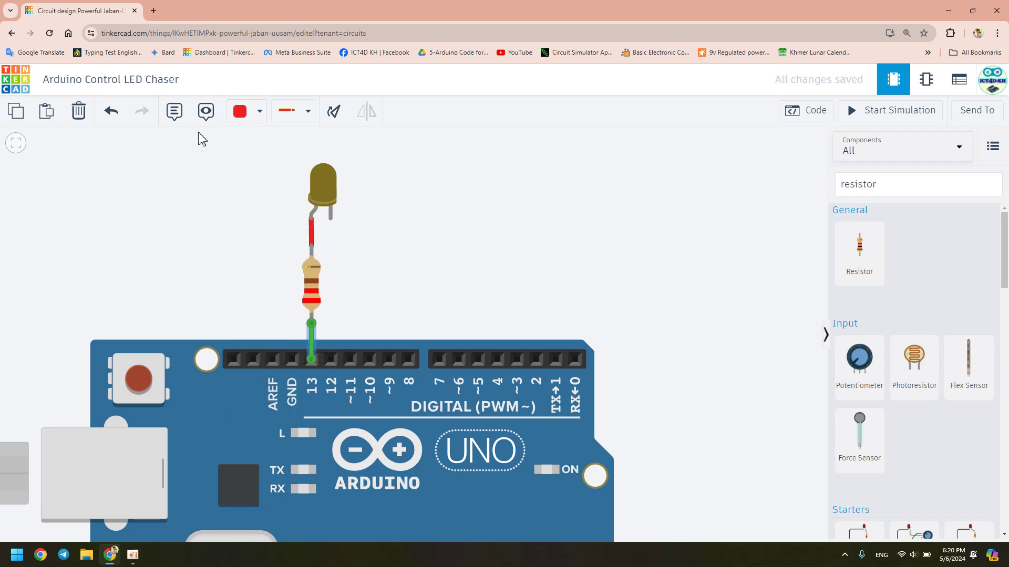
{"action": "left_click", "coordinate": [240, 111]}
{"action": "left_click", "coordinate": [267, 178]}
{"action": "left_click", "coordinate": [494, 257]}
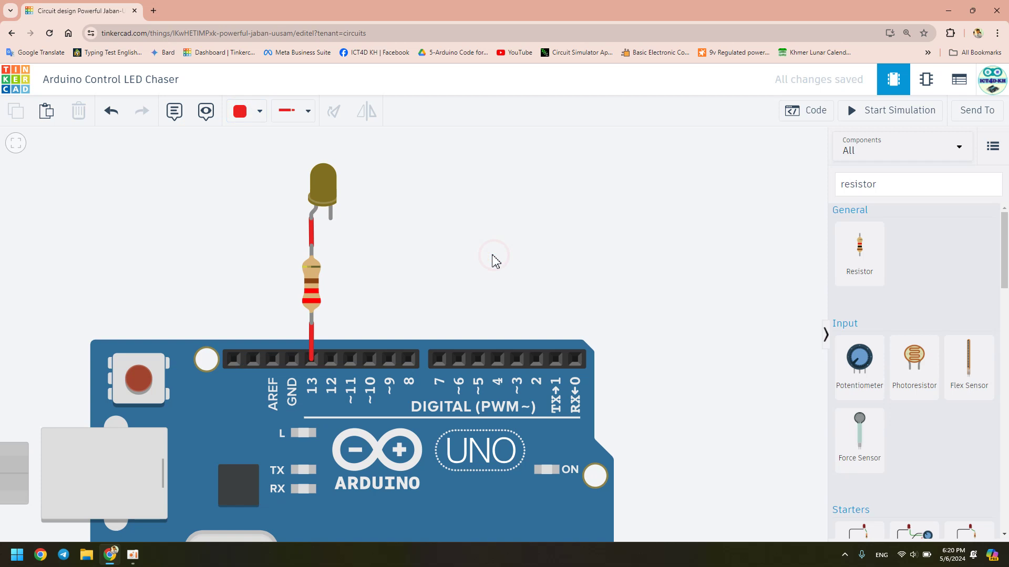
{"action": "left_click", "coordinate": [330, 217]}
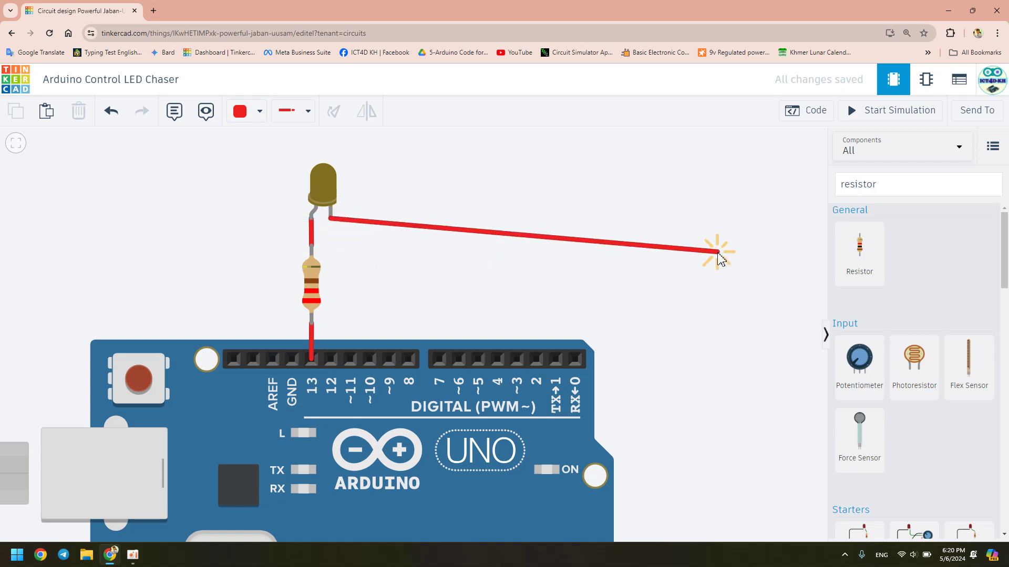
{"action": "key", "text": "Escape"}
{"action": "scroll", "coordinate": [498, 196], "scroll_direction": "down", "scroll_amount": 3}
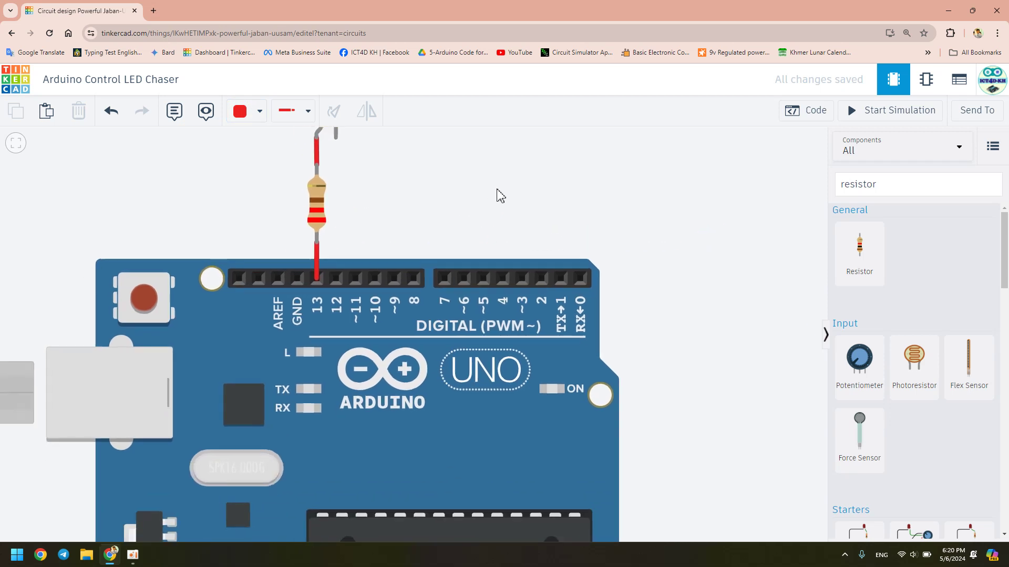
{"action": "left_click_drag", "start_coordinate": [507, 181], "coordinate": [440, 208]}
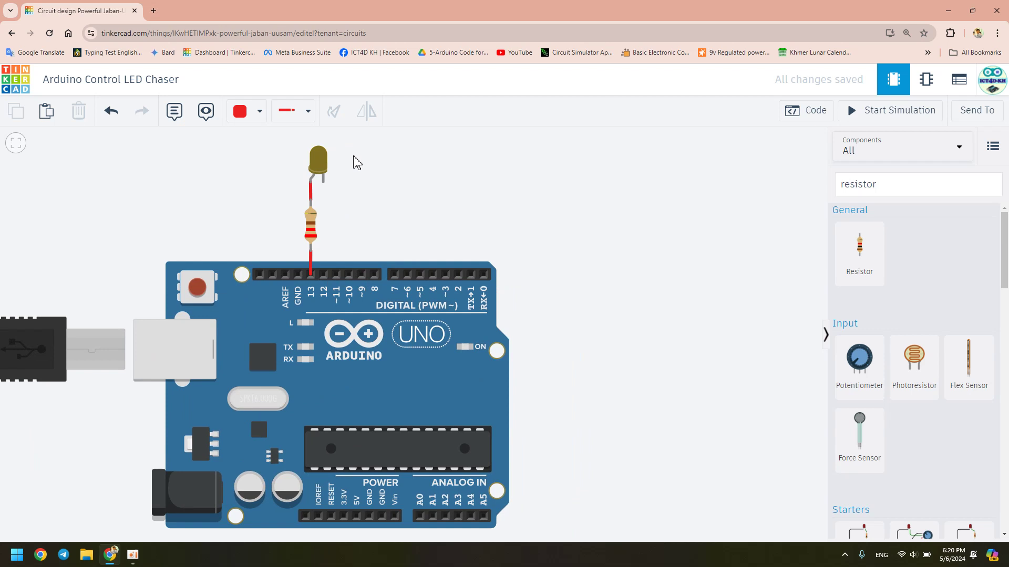
Step: Duplicate the yellow LED twice and place the copies side by side in a row to its right
{"action": "scroll", "coordinate": [357, 163], "scroll_direction": "up", "scroll_amount": 4}
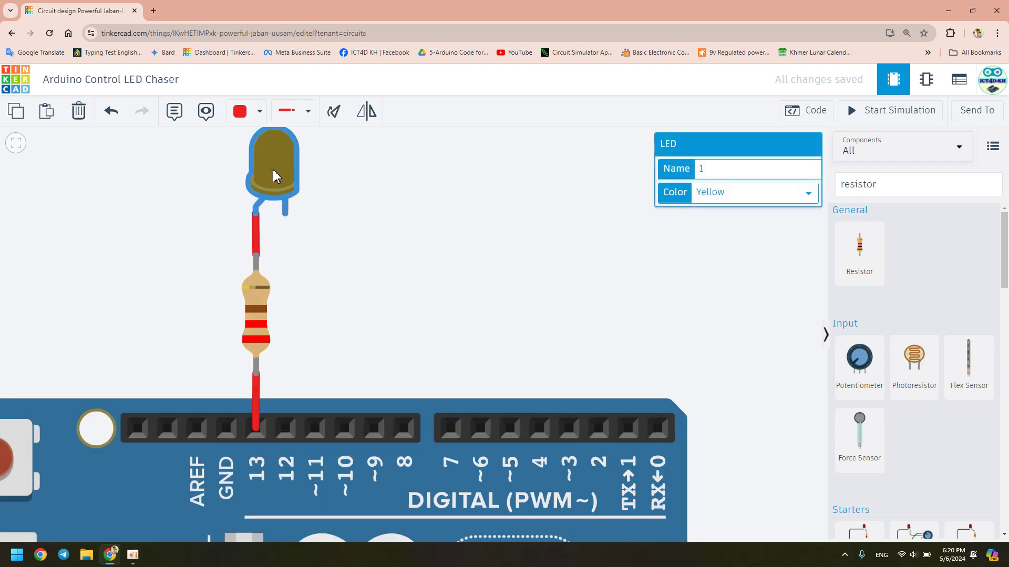
{"action": "key", "text": "ctrl+v"}
{"action": "left_click_drag", "start_coordinate": [354, 168], "coordinate": [326, 222]}
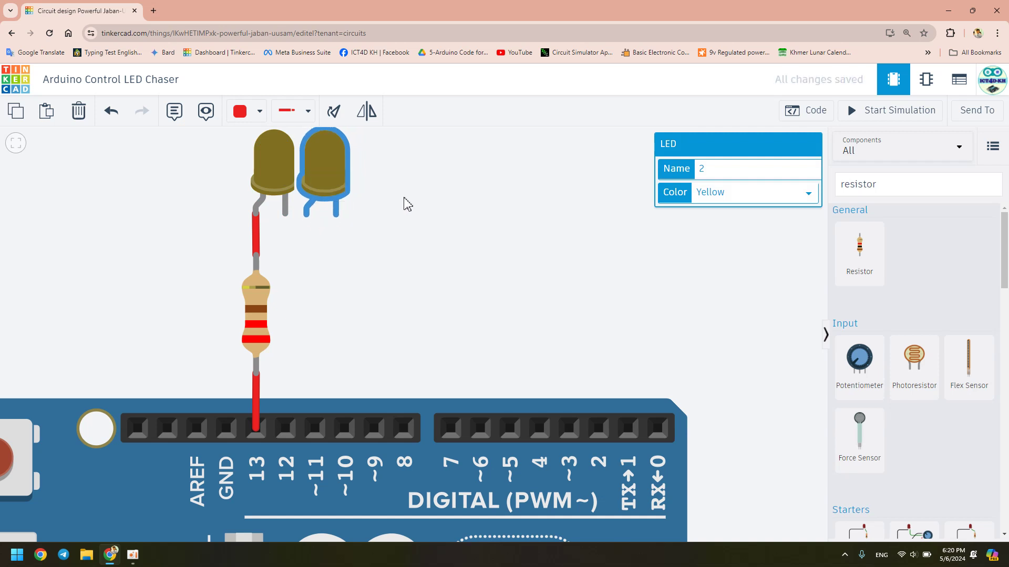
{"action": "left_click", "coordinate": [432, 196]}
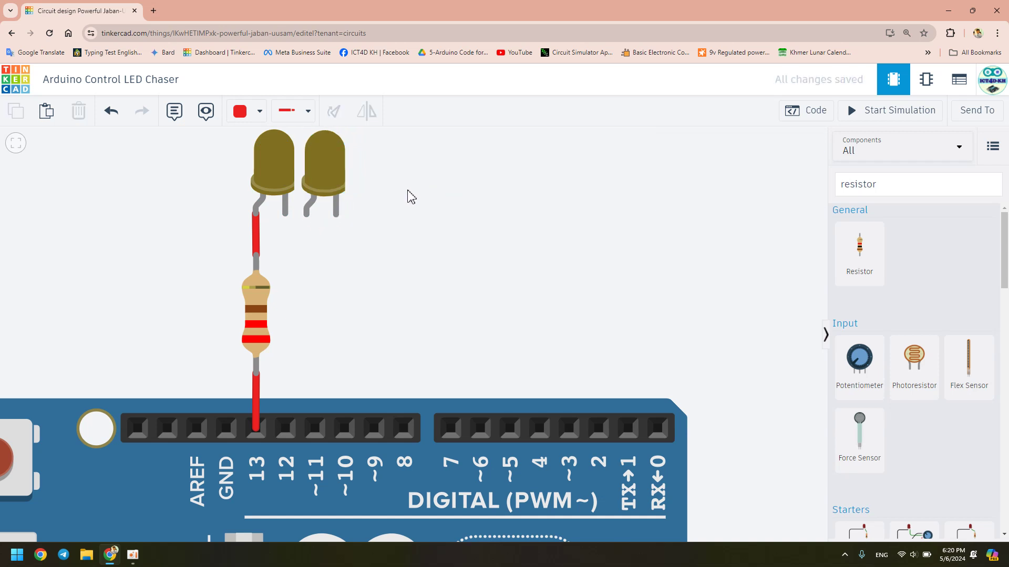
{"action": "key", "text": "ctrl+v"}
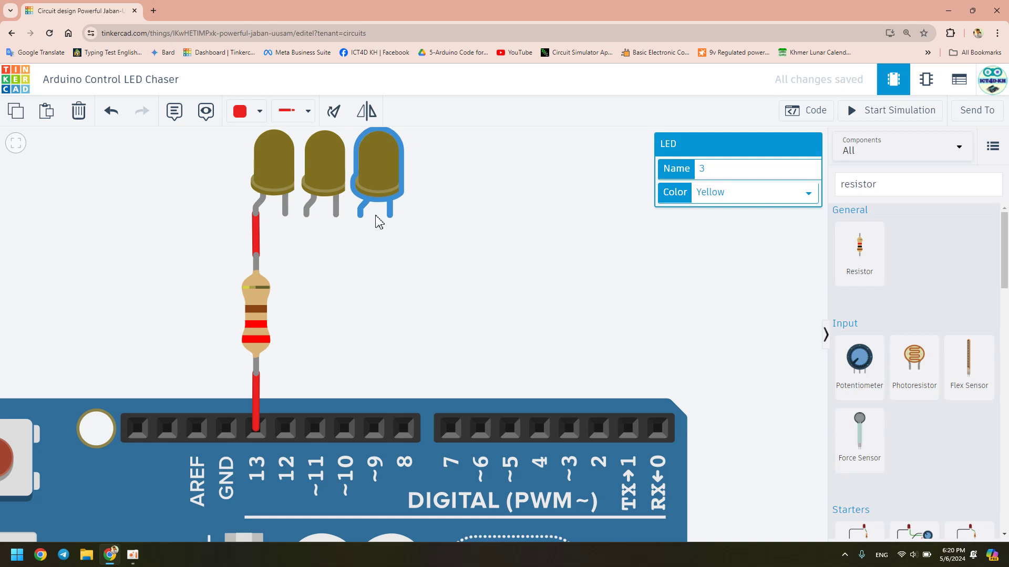
{"action": "left_click", "coordinate": [443, 208]}
Step: Copy the third LED and place a fourth and a fifth yellow LED to its right in the same row
{"action": "scroll", "coordinate": [446, 213], "scroll_direction": "down", "scroll_amount": 1}
{"action": "scroll", "coordinate": [445, 213], "scroll_direction": "down", "scroll_amount": 2}
{"action": "left_click", "coordinate": [314, 182]}
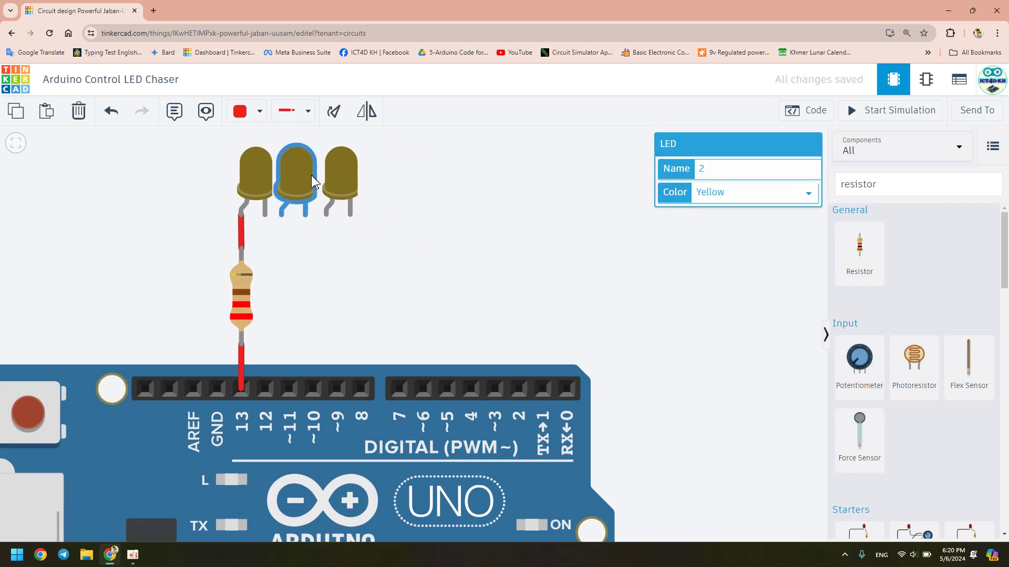
{"action": "left_click", "coordinate": [340, 184]}
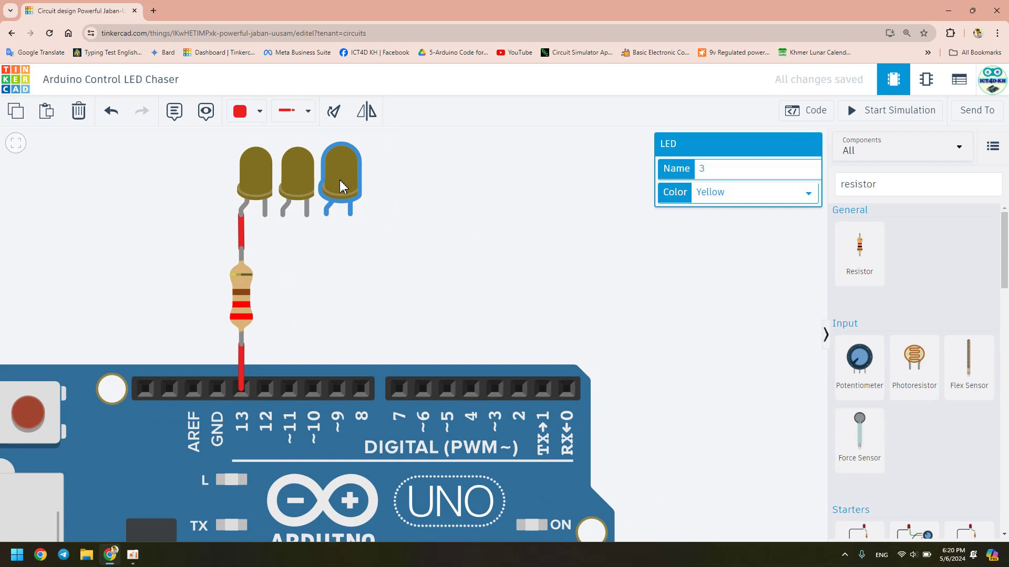
{"action": "key", "text": "ctrl+c"}
{"action": "key", "text": "ctrl+v"}
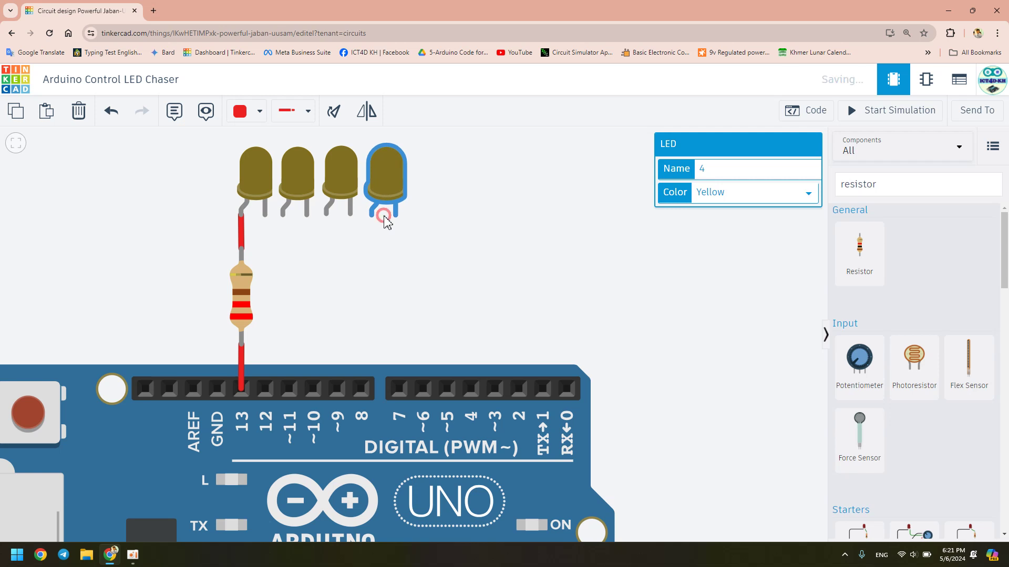
{"action": "left_click", "coordinate": [386, 221]}
{"action": "left_click", "coordinate": [462, 224]}
{"action": "key", "text": "ctrl+v"}
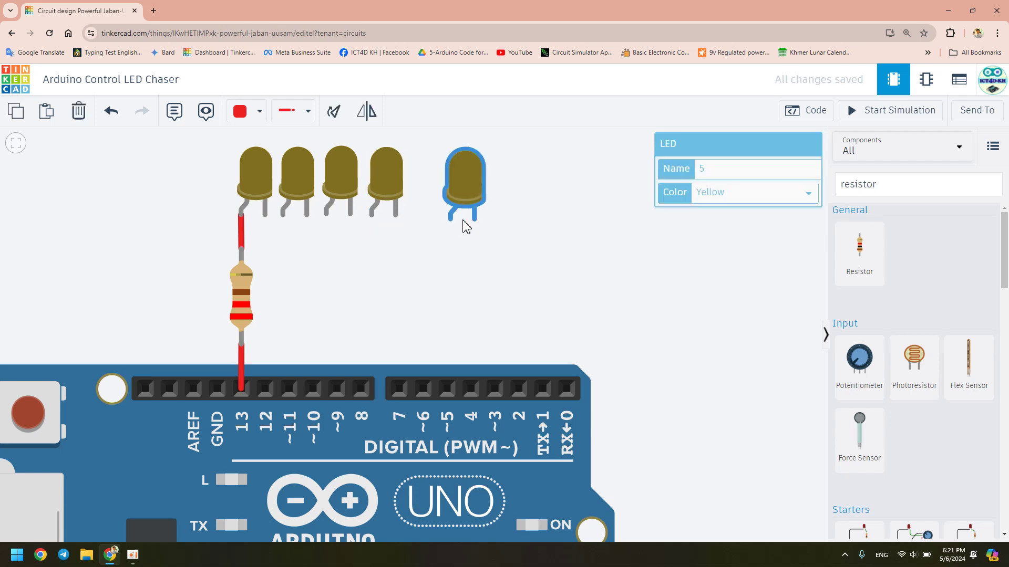
{"action": "left_click", "coordinate": [547, 210]}
Step: Paste a sixth and a seventh yellow LED at the right end of the LED row
{"action": "scroll", "coordinate": [536, 247], "scroll_direction": "down", "scroll_amount": 1}
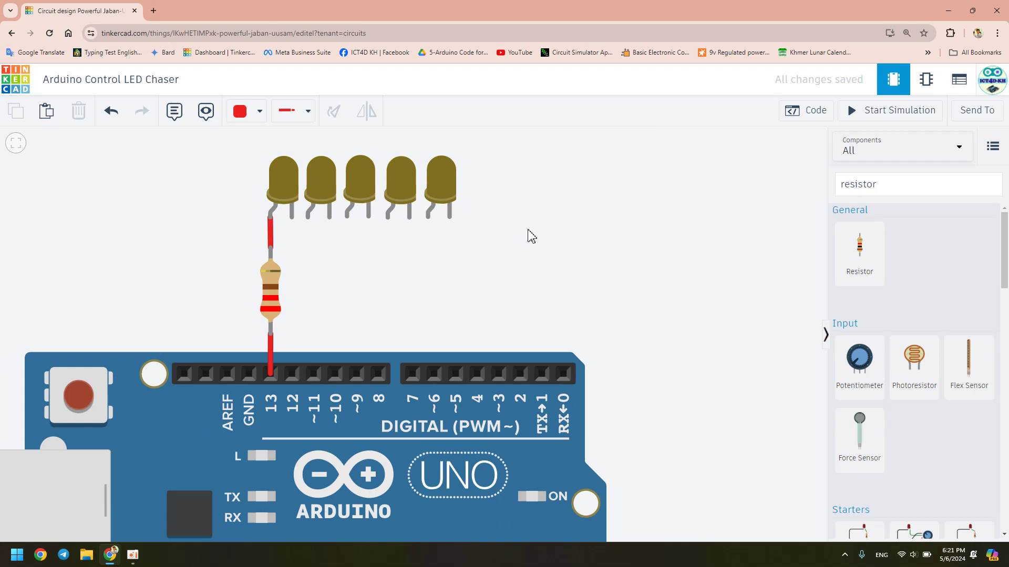
{"action": "key", "text": "ctrl+v"}
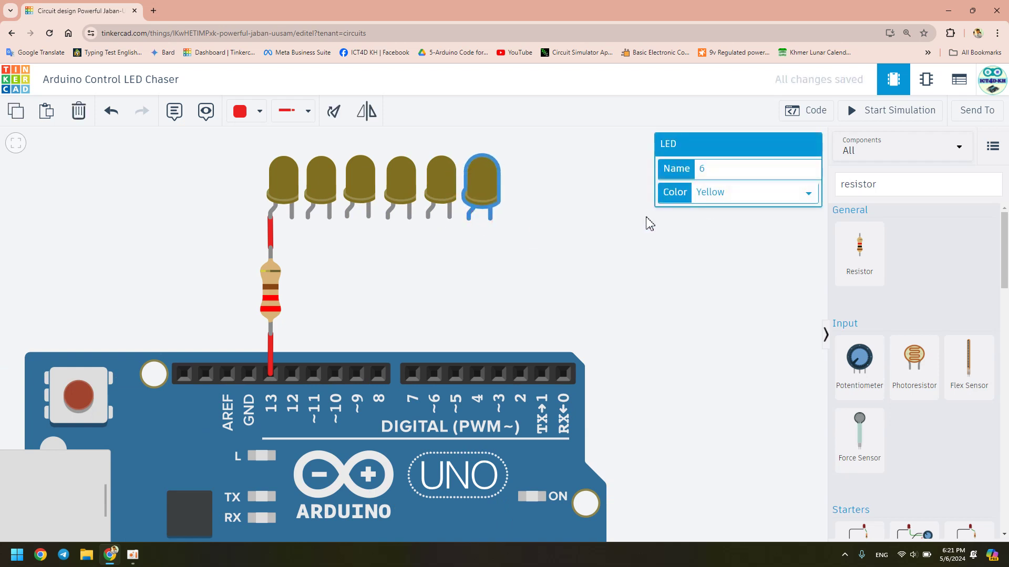
{"action": "left_click", "coordinate": [581, 209]}
{"action": "key", "text": "ctrl+v"}
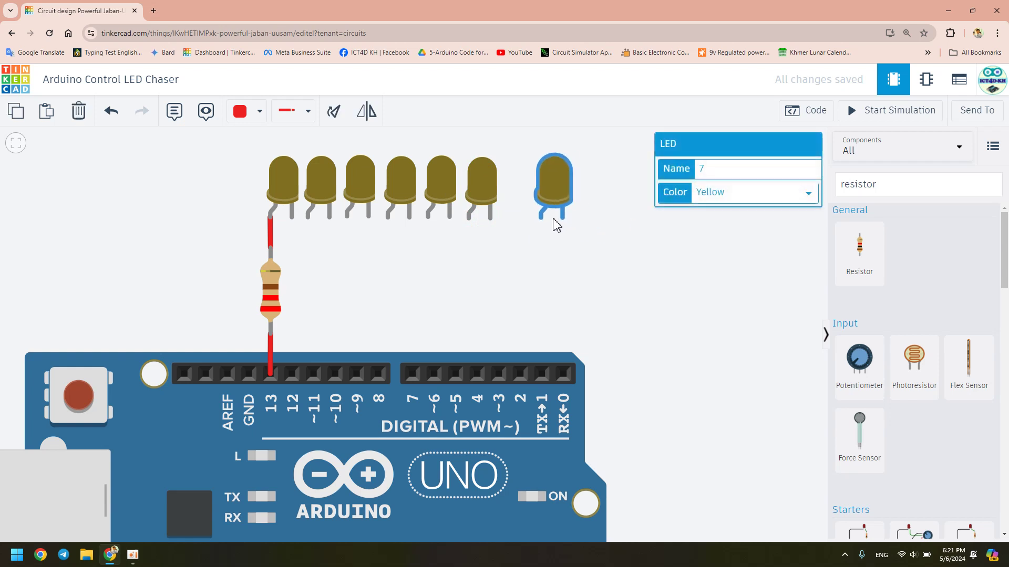
{"action": "left_click", "coordinate": [603, 226]}
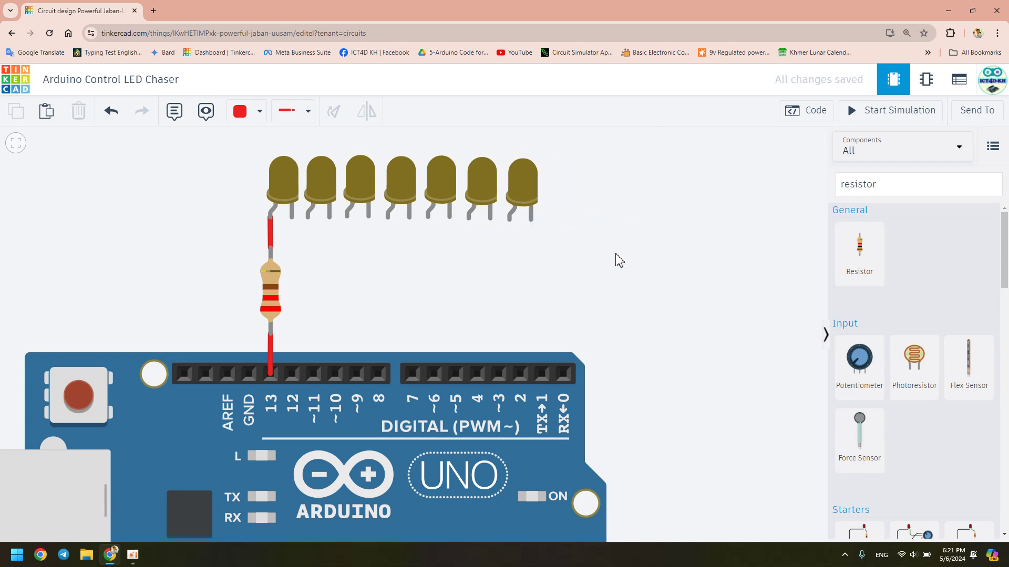
Step: Paste an eighth and a ninth yellow LED at the right end of the LED row
{"action": "key", "text": "ctrl+v"}
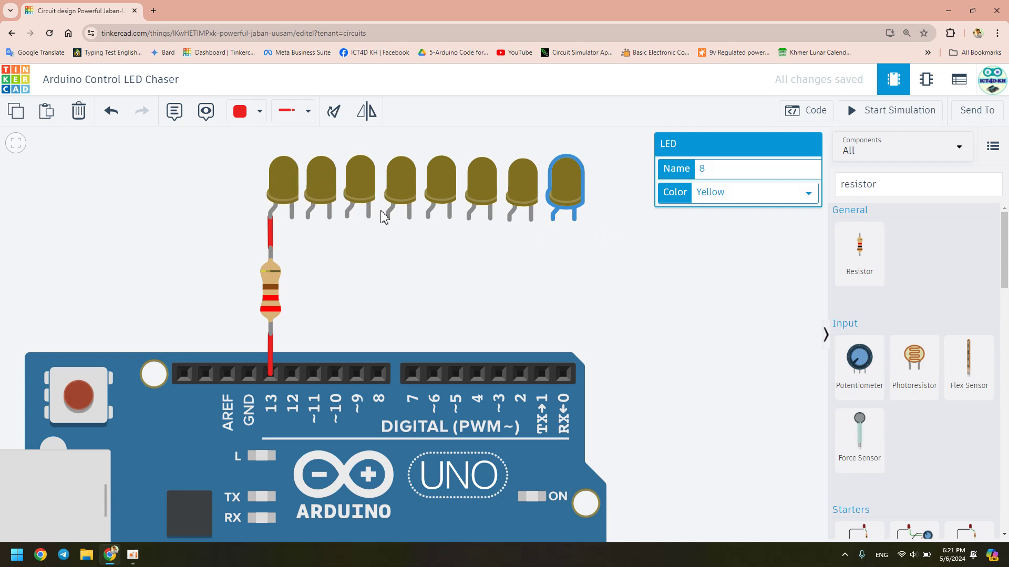
{"action": "left_click", "coordinate": [632, 288]}
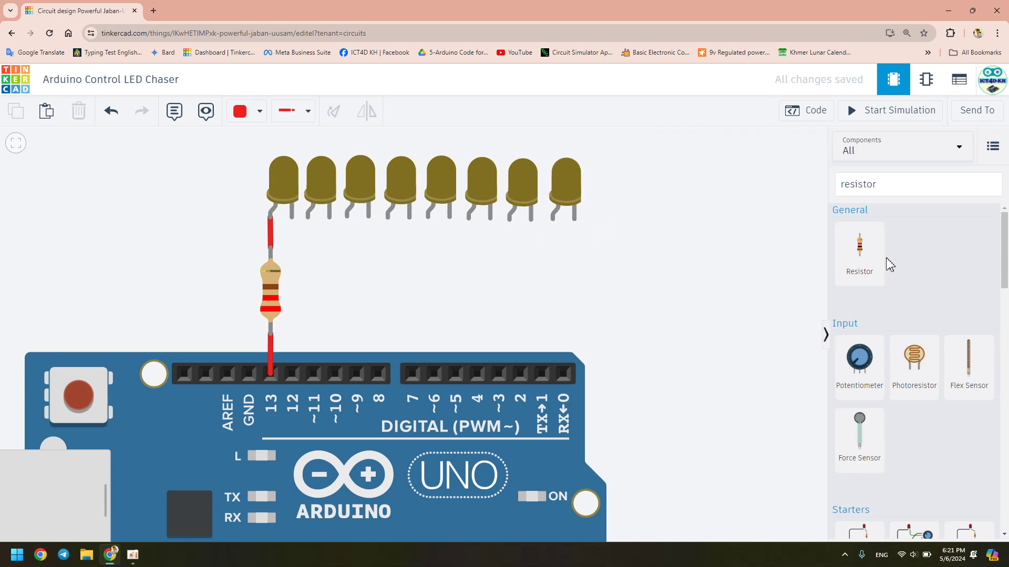
{"action": "scroll", "coordinate": [641, 212], "scroll_direction": "up", "scroll_amount": 2}
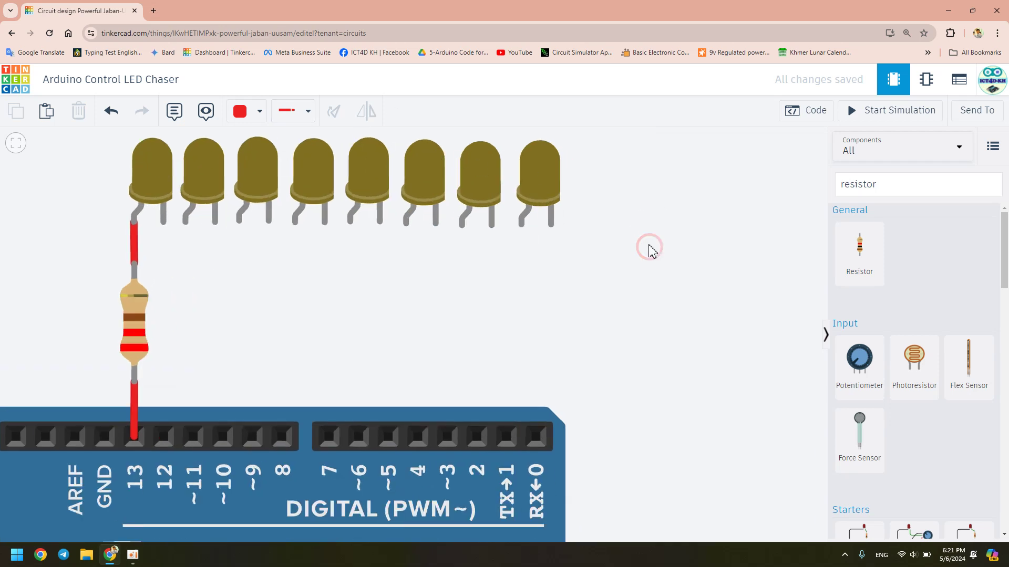
{"action": "key", "text": "ctrl+v"}
{"action": "left_click", "coordinate": [593, 220]}
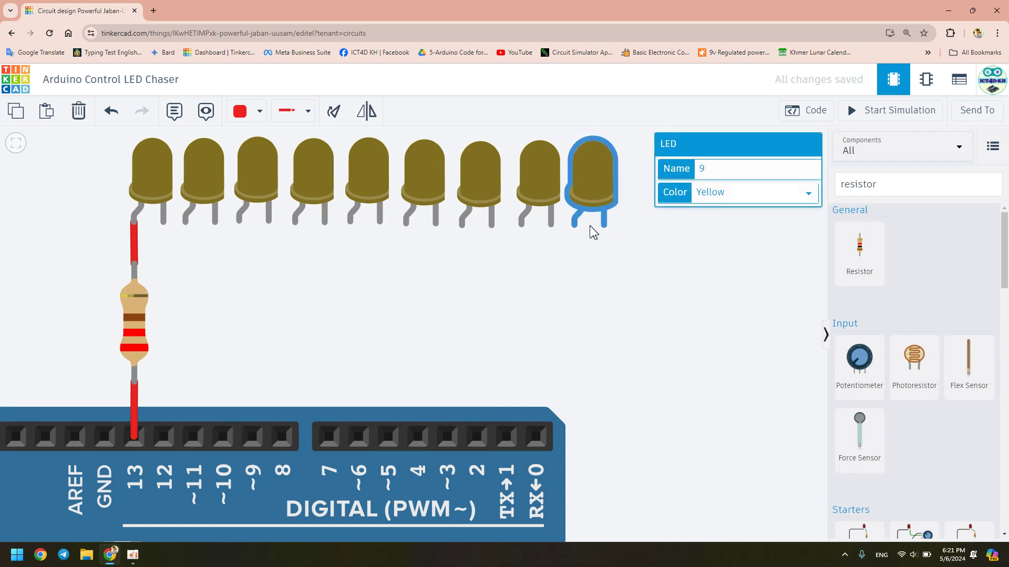
{"action": "left_click", "coordinate": [660, 268]}
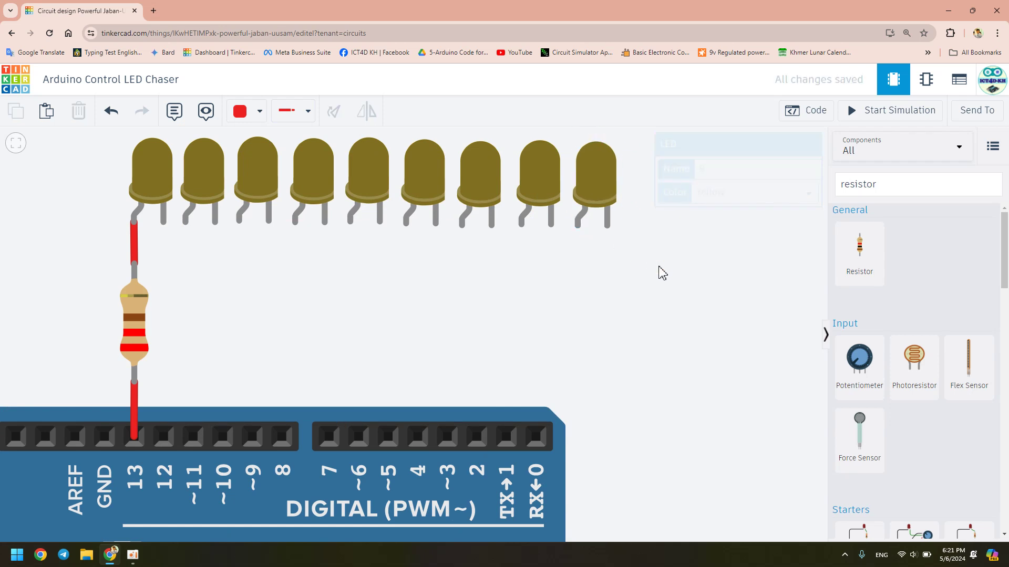
Step: Copy the ninth LED and place a tenth and an eleventh yellow LED to its right in the same row
{"action": "scroll", "coordinate": [665, 257], "scroll_direction": "down", "scroll_amount": 2}
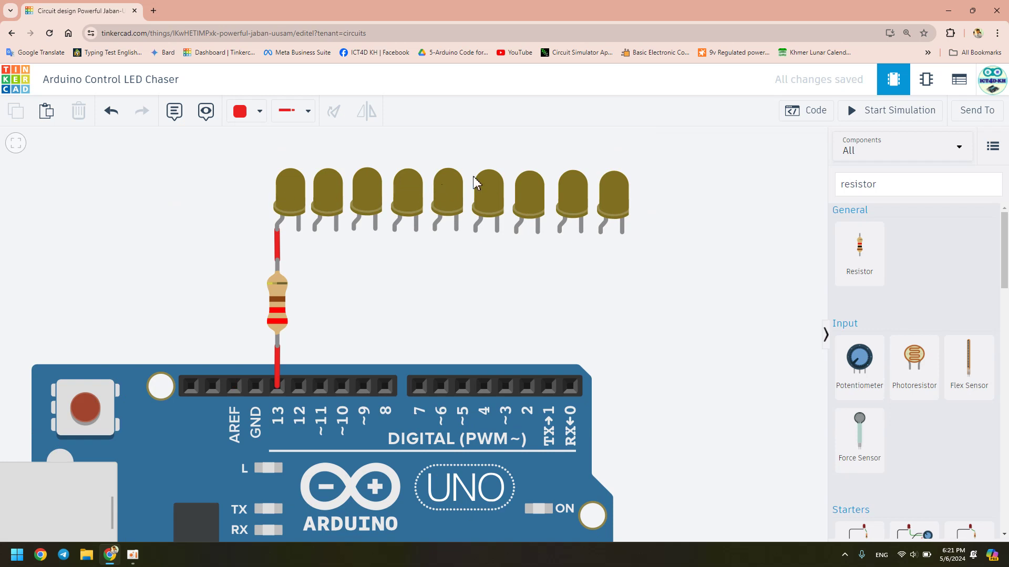
{"action": "left_click", "coordinate": [620, 199]}
{"action": "key", "text": "ctrl+c"}
{"action": "key", "text": "ctrl+v"}
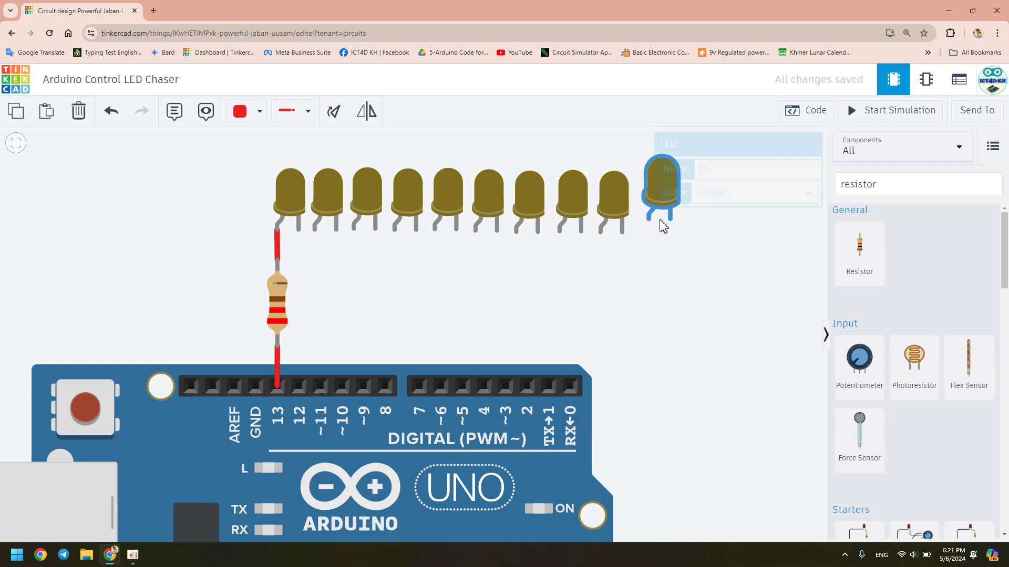
{"action": "left_click", "coordinate": [676, 248]}
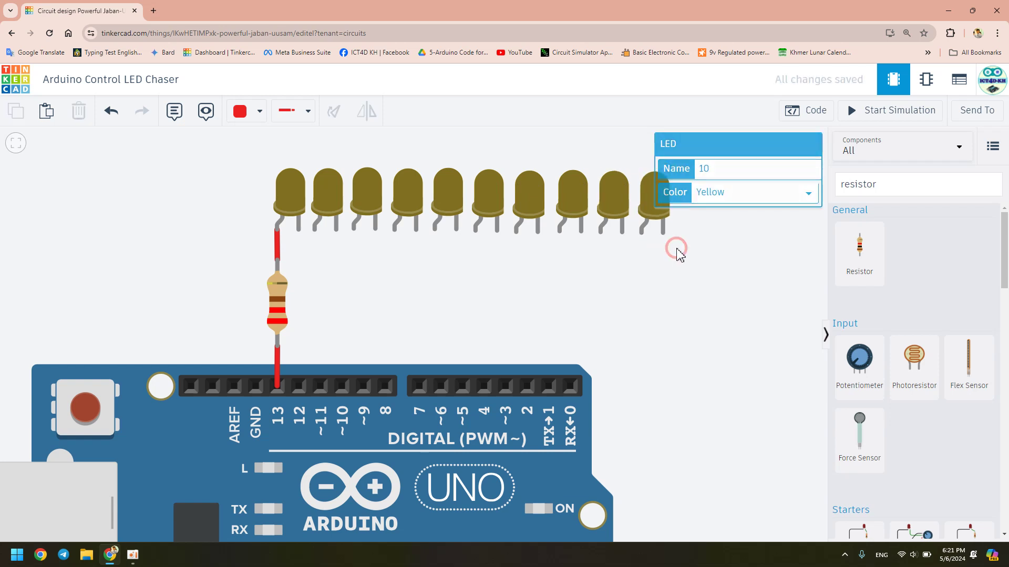
{"action": "left_click", "coordinate": [681, 256]}
{"action": "scroll", "coordinate": [680, 256], "scroll_direction": "down", "scroll_amount": 2}
{"action": "key", "text": "ctrl+v"}
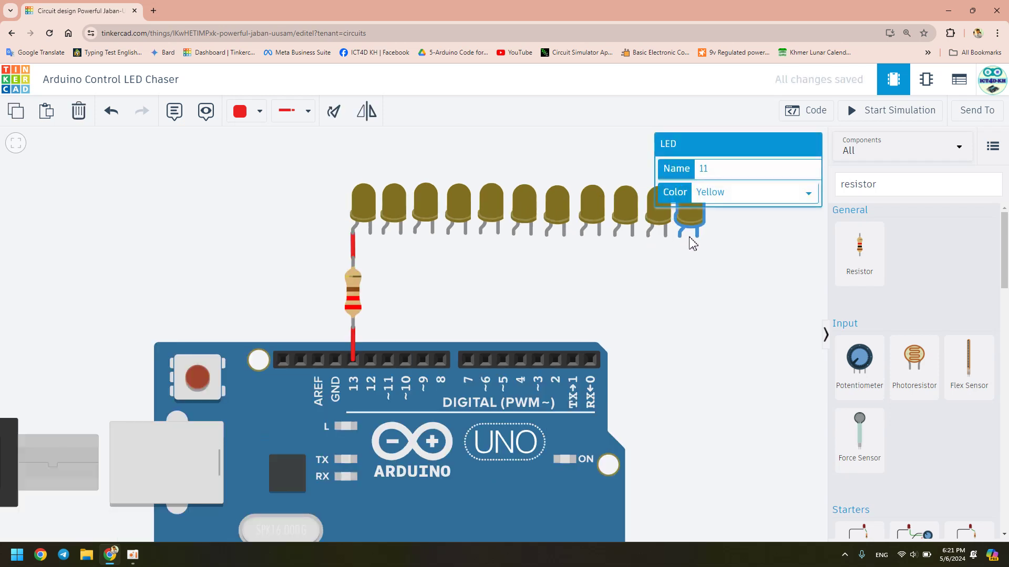
{"action": "left_click", "coordinate": [696, 243]}
Step: Paste a twelfth and a thirteenth yellow LED to complete the right end of the row
{"action": "left_click_drag", "start_coordinate": [728, 292], "coordinate": [536, 282]}
{"action": "left_click", "coordinate": [554, 250]}
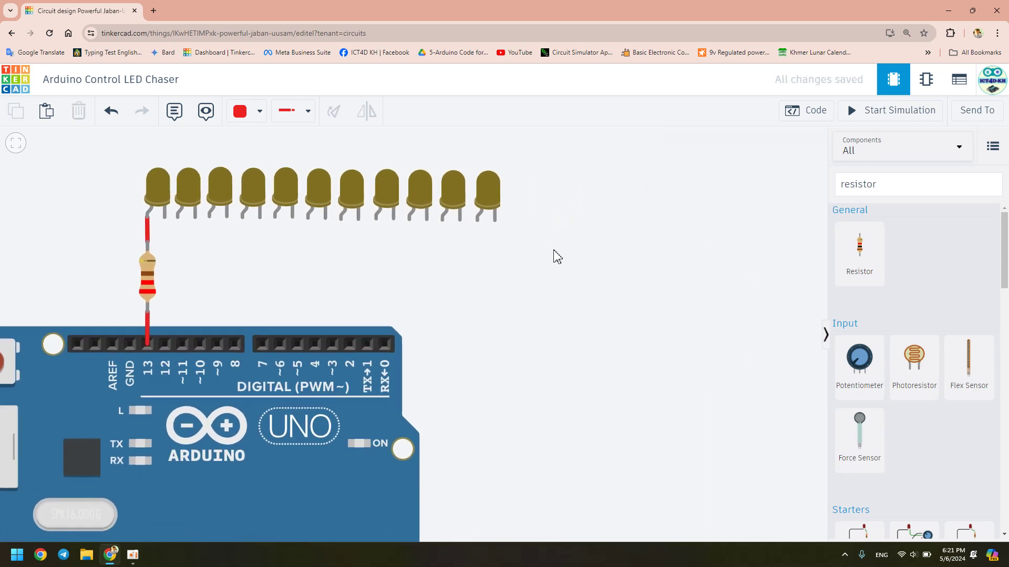
{"action": "key", "text": "ctrl+v"}
{"action": "left_click", "coordinate": [528, 227]}
{"action": "left_click", "coordinate": [582, 239]}
{"action": "key", "text": "ctrl+v"}
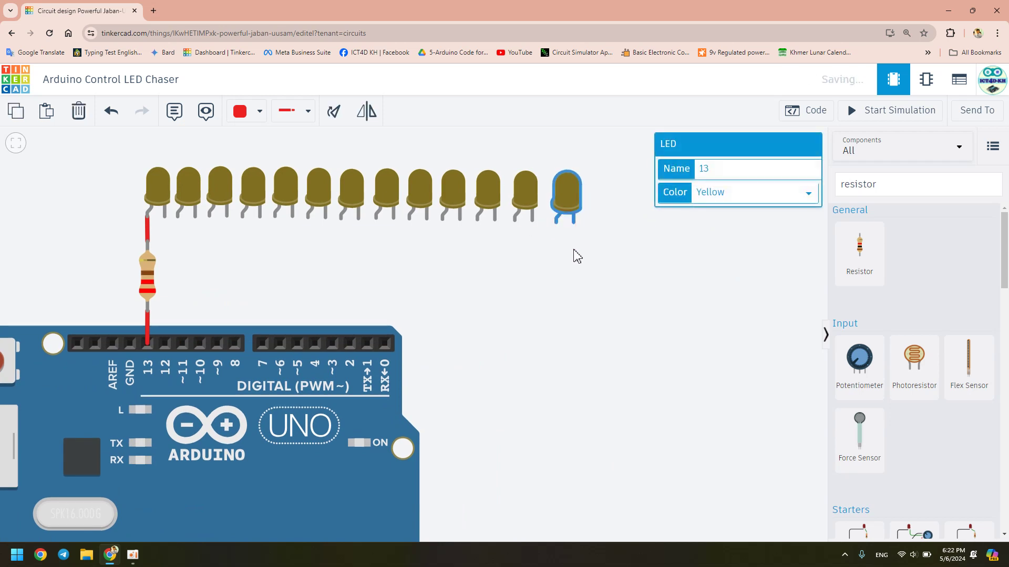
{"action": "left_click", "coordinate": [561, 206]}
Step: Move the Arduino board down away from the LED row and shift the resistor slightly up toward the first LED
{"action": "left_click_drag", "start_coordinate": [103, 143], "coordinate": [161, 177]}
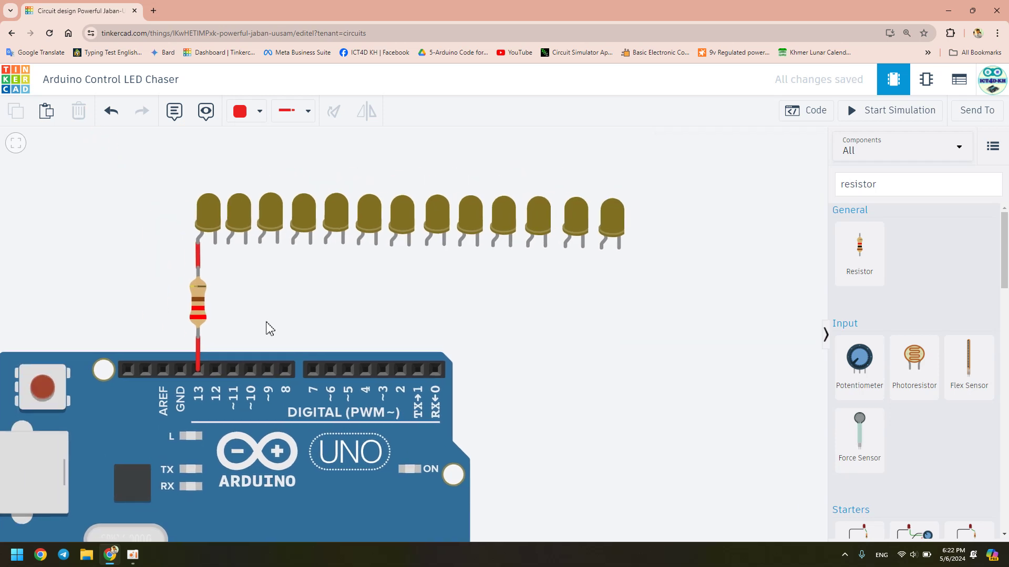
{"action": "scroll", "coordinate": [310, 387], "scroll_direction": "down", "scroll_amount": 3}
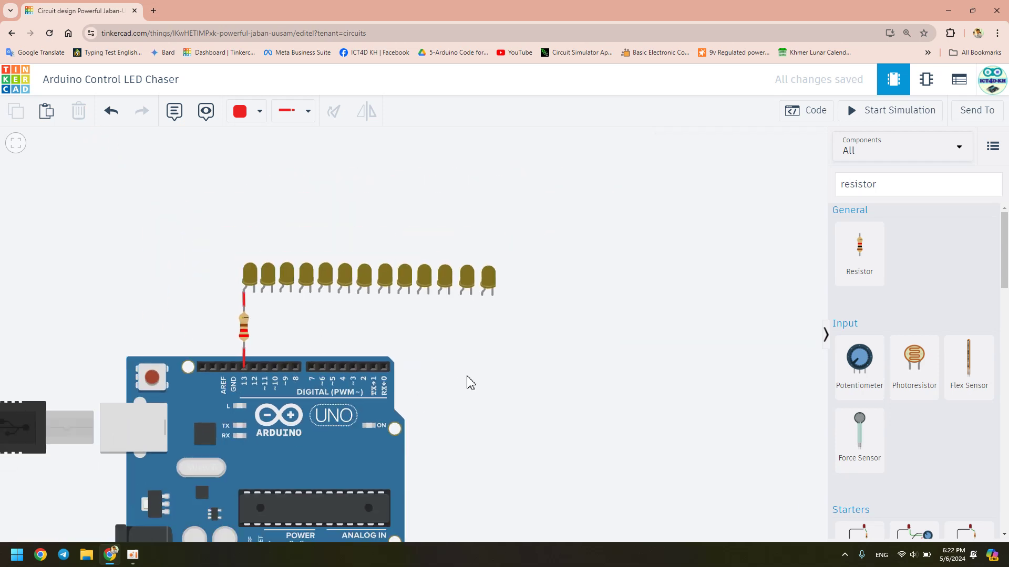
{"action": "left_click_drag", "start_coordinate": [476, 402], "coordinate": [492, 285]}
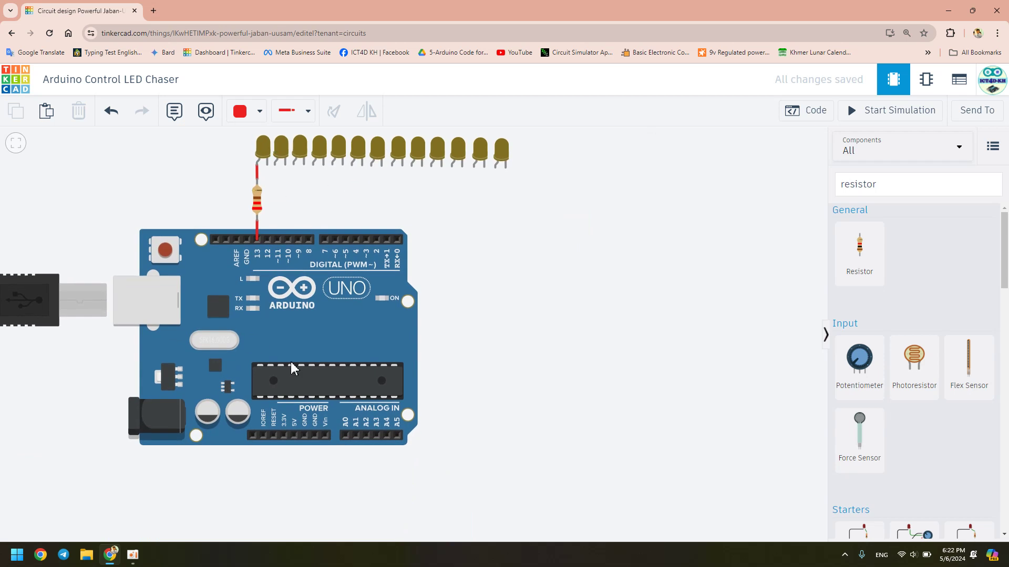
{"action": "left_click_drag", "start_coordinate": [292, 328], "coordinate": [292, 408]}
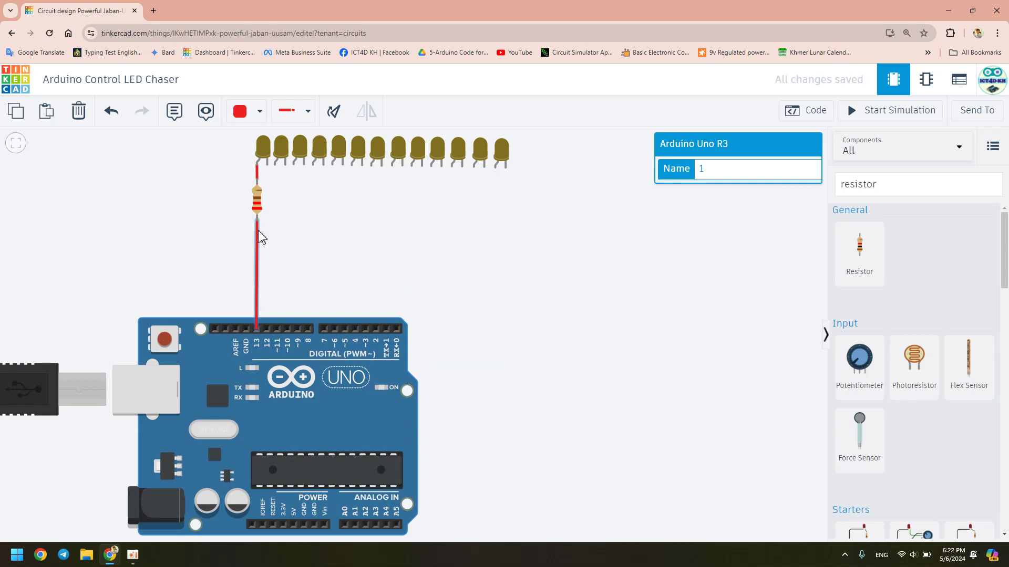
{"action": "mouse_move", "coordinate": [257, 208]}
{"action": "left_mouse_down"}
{"action": "mouse_move", "coordinate": [257, 246]}
{"action": "mouse_move", "coordinate": [258, 200]}
{"action": "left_mouse_up"}
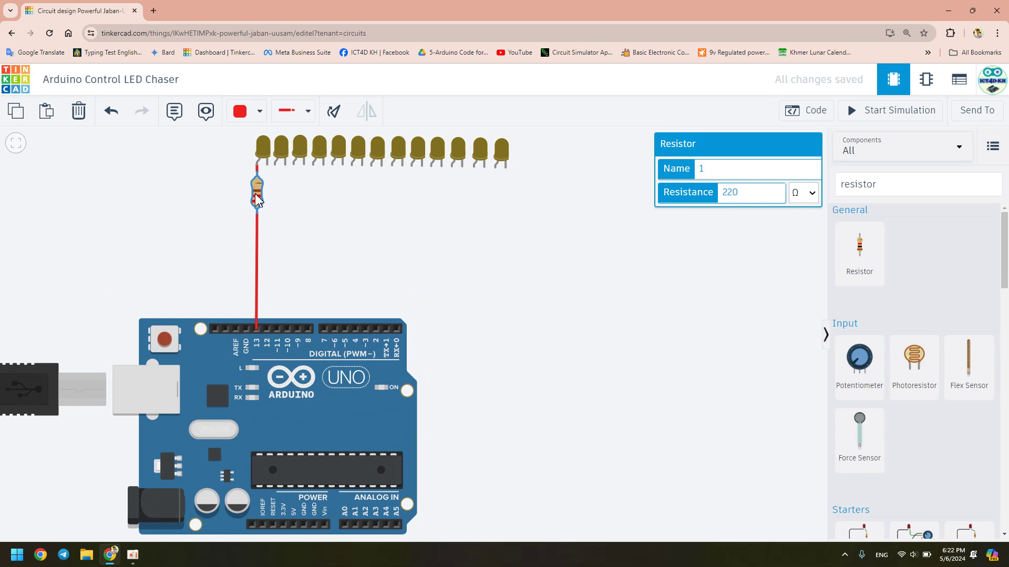
{"action": "scroll", "coordinate": [282, 244], "scroll_direction": "up", "scroll_amount": 2}
{"action": "left_click", "coordinate": [289, 227]}
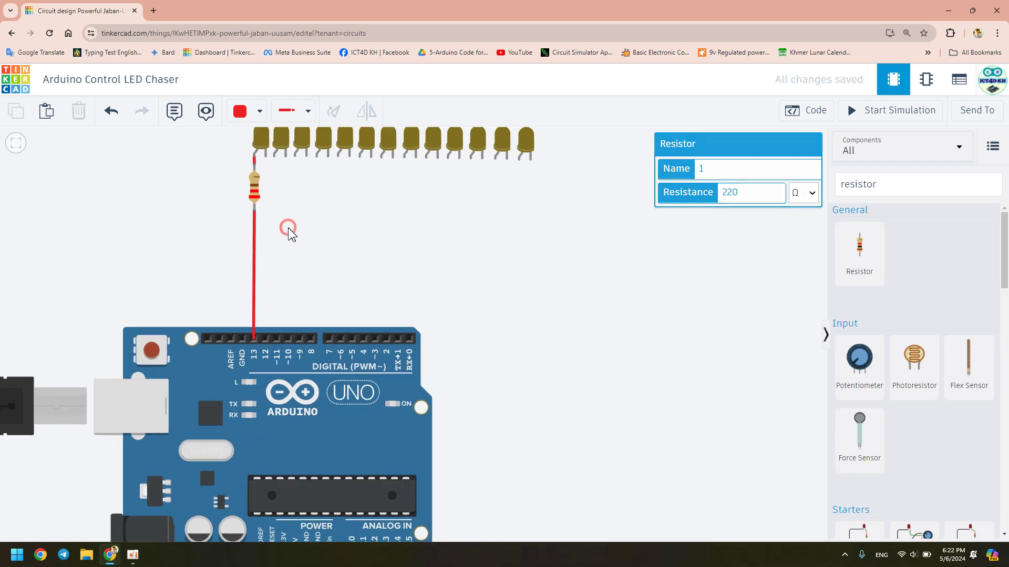
{"action": "scroll", "coordinate": [288, 232], "scroll_direction": "up", "scroll_amount": 2}
{"action": "left_click_drag", "start_coordinate": [448, 216], "coordinate": [443, 293]}
Step: Copy the 220 Ω resistor and place three copies side by side beneath the second, third and fourth LEDs
{"action": "left_click", "coordinate": [236, 243]}
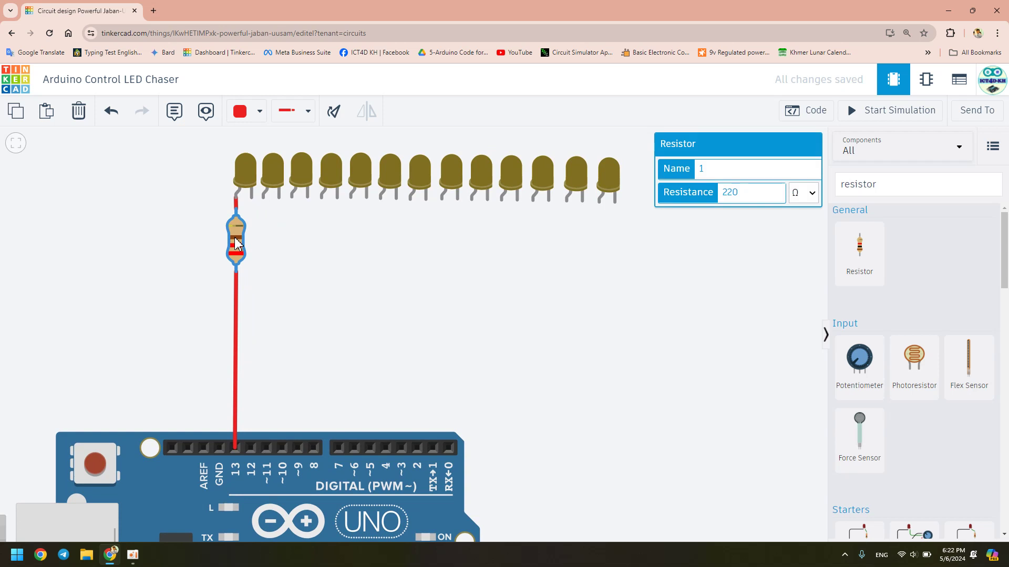
{"action": "left_click", "coordinate": [257, 245]}
{"action": "key", "text": "ctrl+v"}
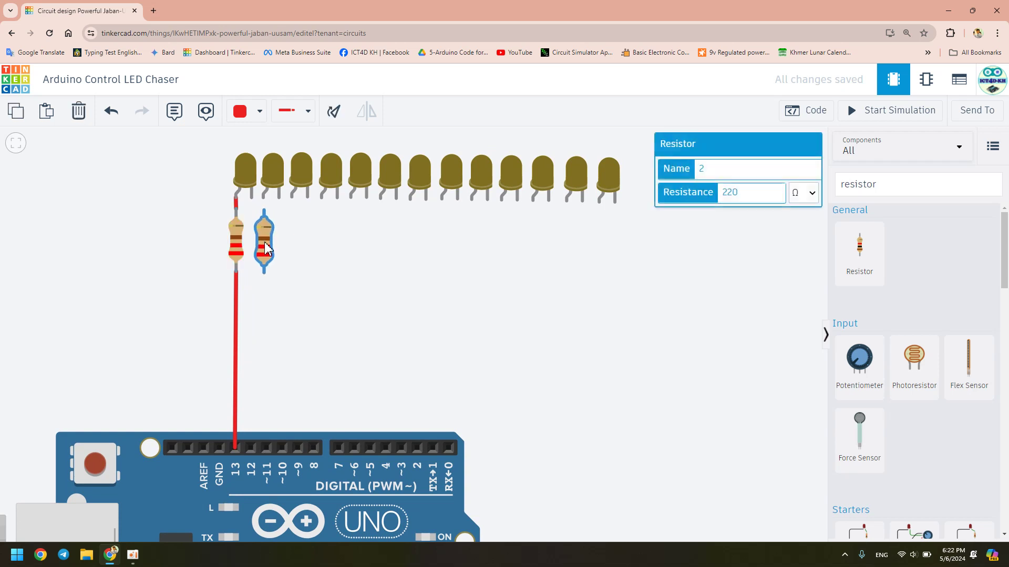
{"action": "left_click_drag", "start_coordinate": [264, 253], "coordinate": [265, 247]}
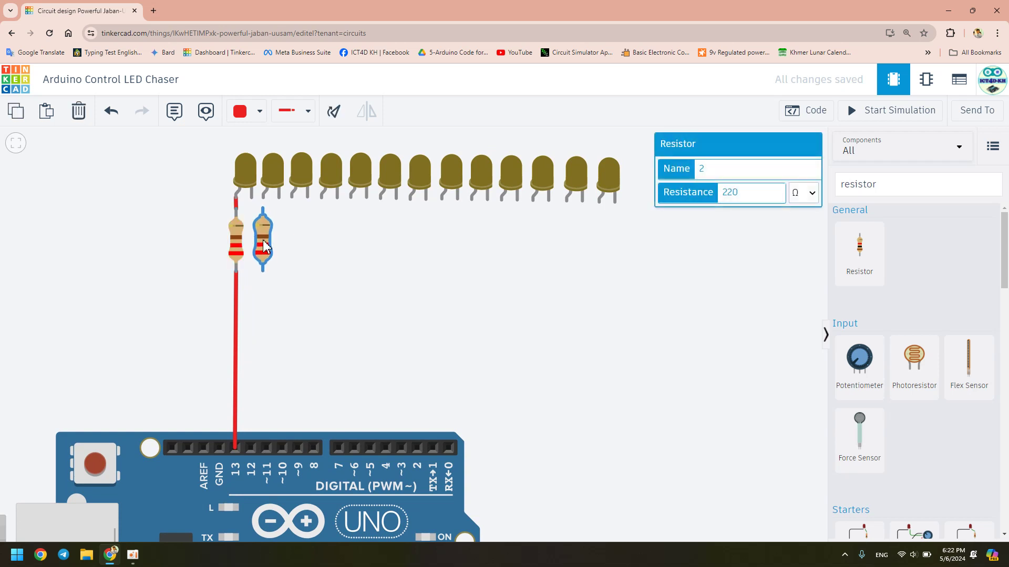
{"action": "left_click", "coordinate": [292, 248]}
{"action": "key", "text": "ctrl+v"}
{"action": "left_click_drag", "start_coordinate": [292, 250], "coordinate": [323, 248]}
{"action": "left_click", "coordinate": [378, 276]}
{"action": "key", "text": "ctrl+v"}
{"action": "left_click", "coordinate": [353, 254]}
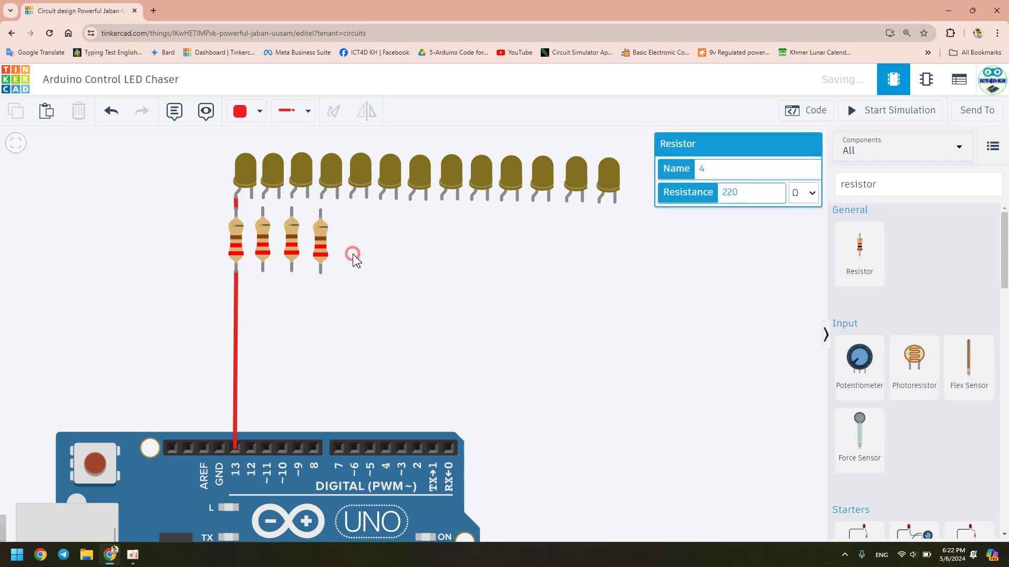
Step: Paste a fifth and a sixth 220 Ω resistor and line them up beneath the fifth and sixth LEDs
{"action": "key", "text": "ctrl+v"}
{"action": "left_click_drag", "start_coordinate": [352, 244], "coordinate": [350, 245]}
{"action": "left_click", "coordinate": [427, 275]}
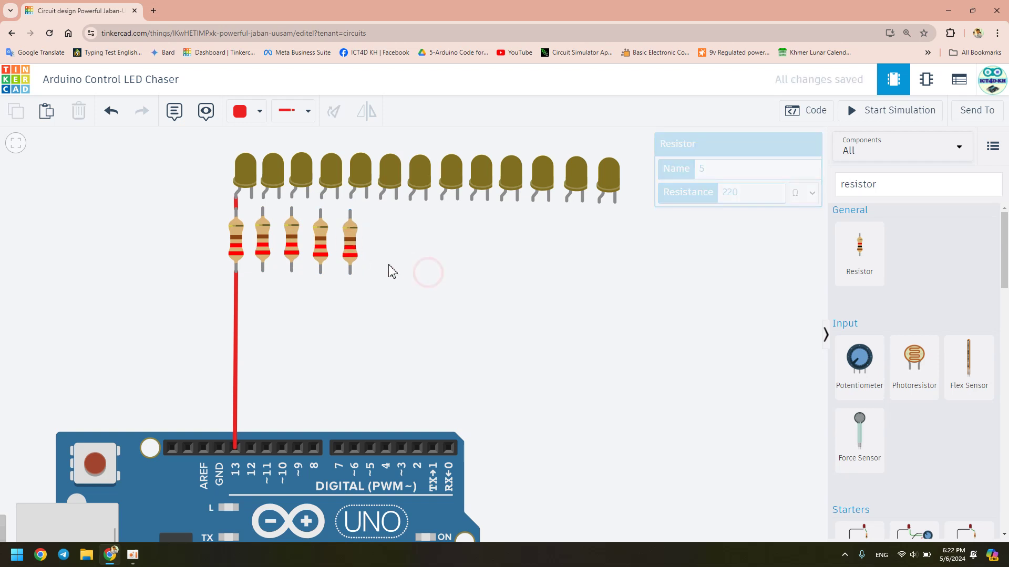
{"action": "left_click", "coordinate": [350, 253]}
{"action": "left_click", "coordinate": [401, 270]}
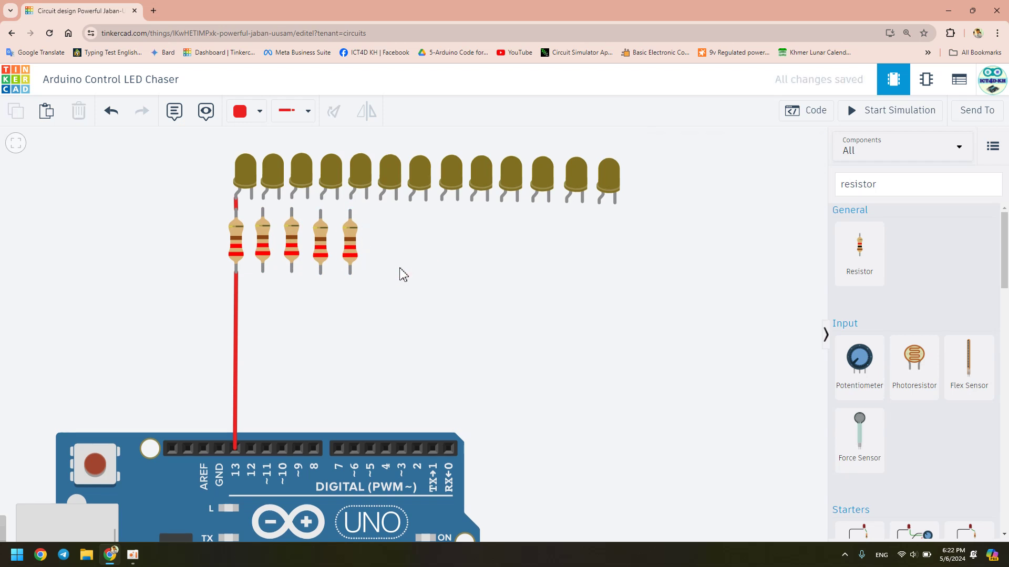
{"action": "key", "text": "ctrl+v"}
{"action": "left_click", "coordinate": [379, 250]}
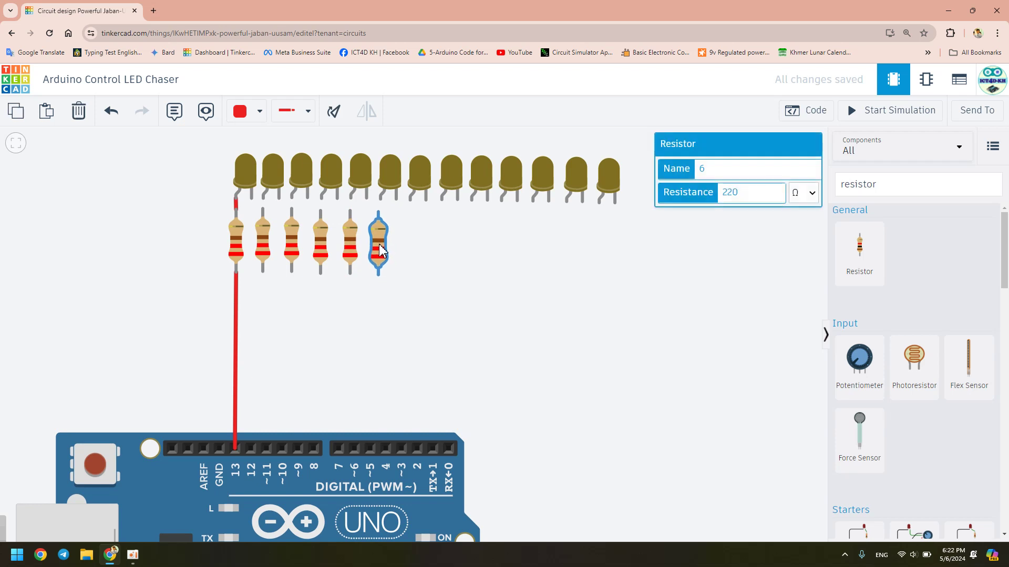
{"action": "left_click_drag", "start_coordinate": [381, 249], "coordinate": [383, 249]}
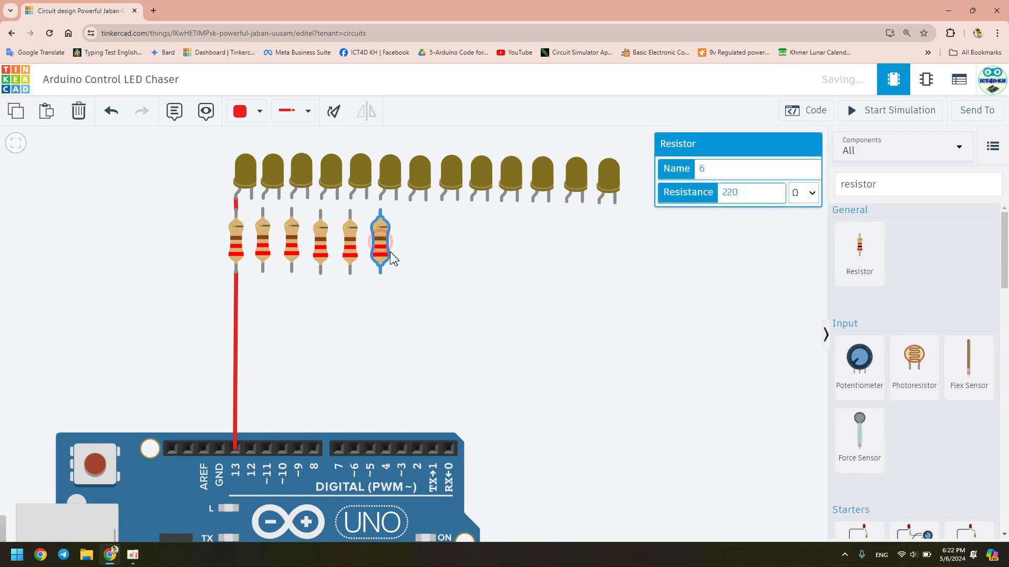
Step: Add a seventh, an eighth and a ninth 220 Ω resistor beneath the matching LEDs in the row
{"action": "key", "text": "ctrl+v"}
{"action": "left_click", "coordinate": [406, 254]}
{"action": "left_click_drag", "start_coordinate": [406, 254], "coordinate": [411, 246]}
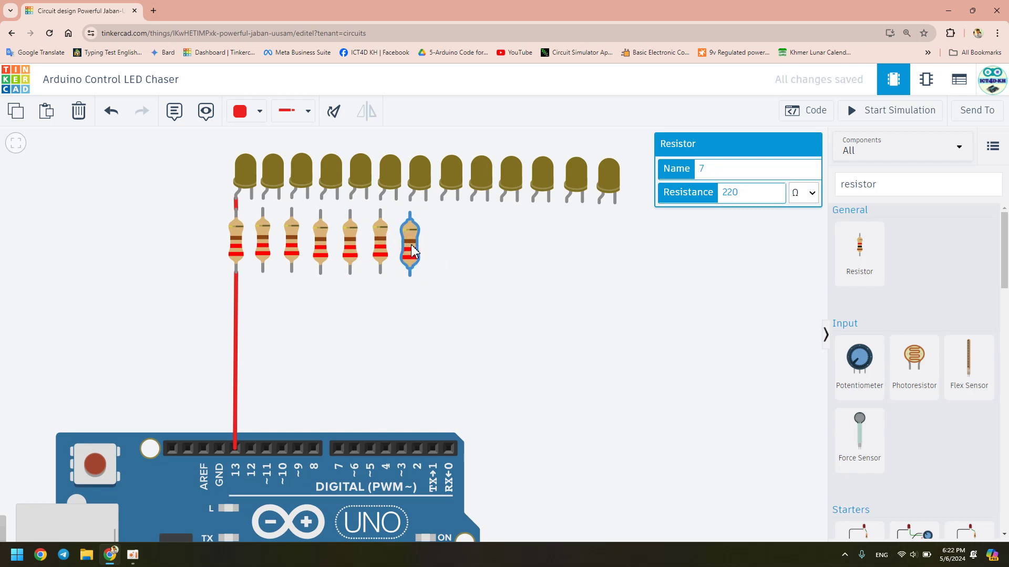
{"action": "key", "text": "ctrl+c"}
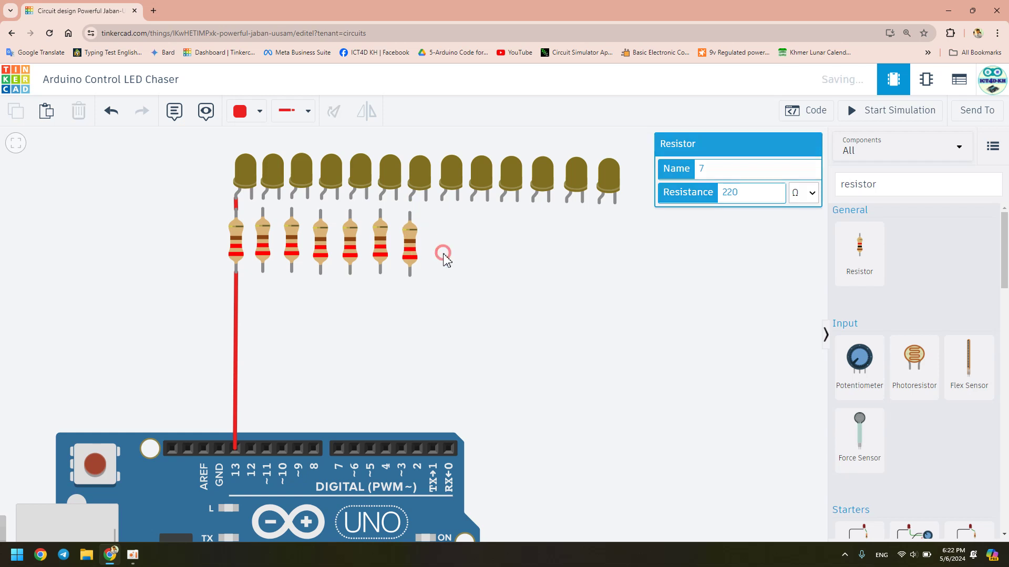
{"action": "key", "text": "ctrl+v"}
{"action": "left_click_drag", "start_coordinate": [450, 258], "coordinate": [441, 258]}
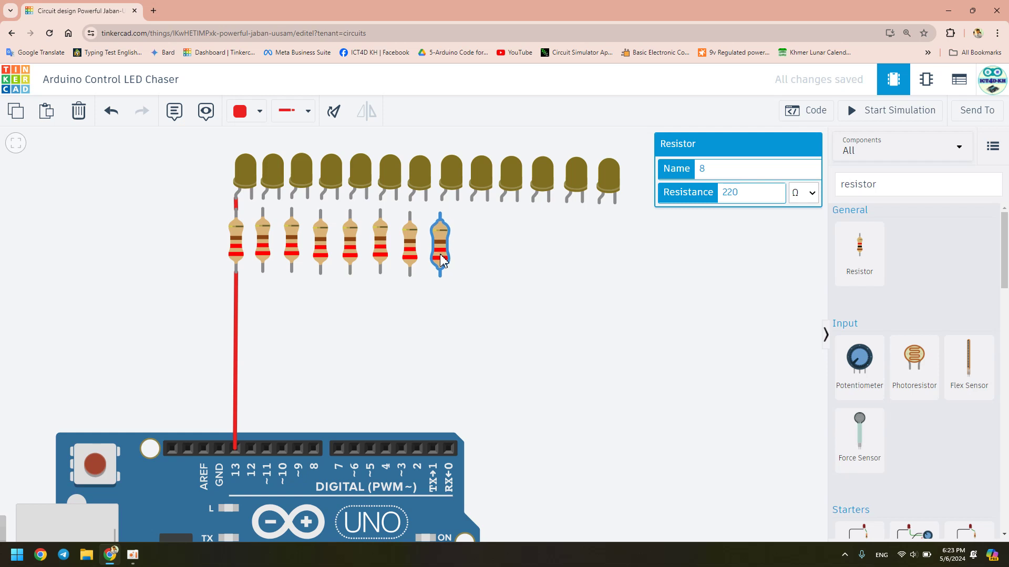
{"action": "left_click", "coordinate": [521, 272]}
{"action": "key", "text": "ctrl+v"}
{"action": "mouse_move", "coordinate": [485, 277]}
{"action": "left_mouse_down"}
{"action": "mouse_move", "coordinate": [471, 247]}
{"action": "mouse_move", "coordinate": [476, 253]}
{"action": "left_mouse_up"}
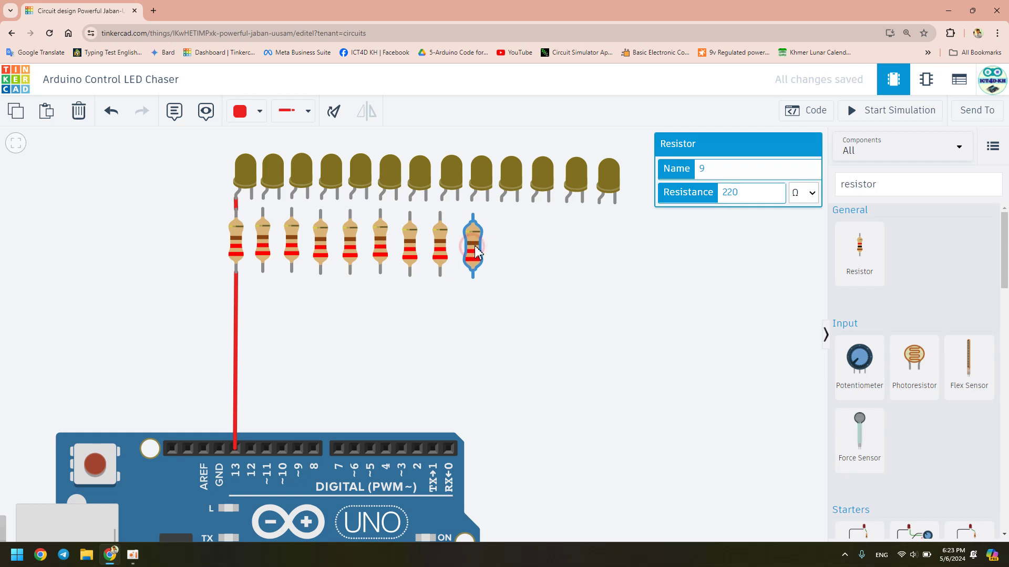
Step: Nudge the seventh, eighth and ninth resistors up to align them with the rest of the resistor row
{"action": "scroll", "coordinate": [488, 289], "scroll_direction": "up", "scroll_amount": 3}
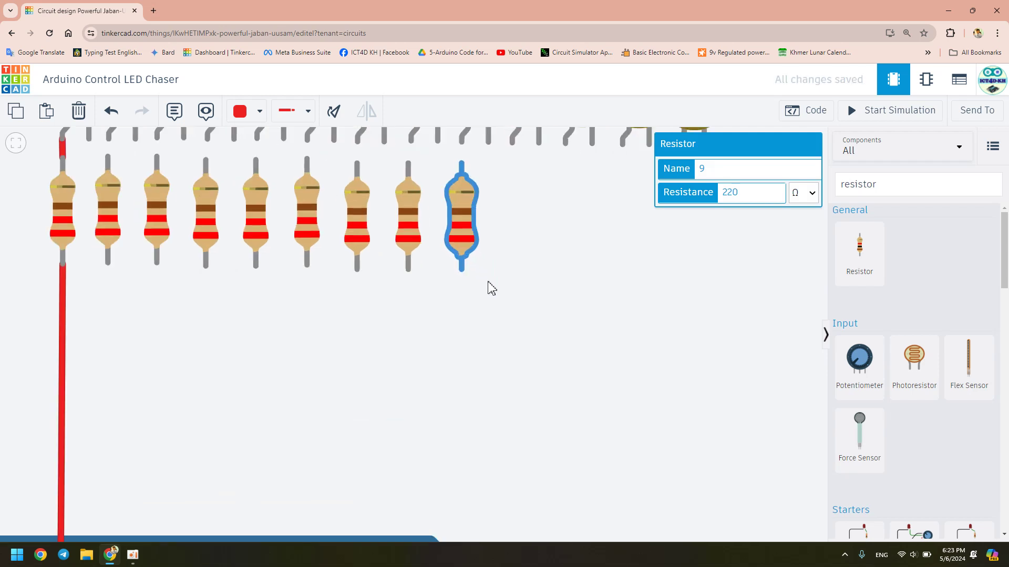
{"action": "left_click", "coordinate": [311, 245]}
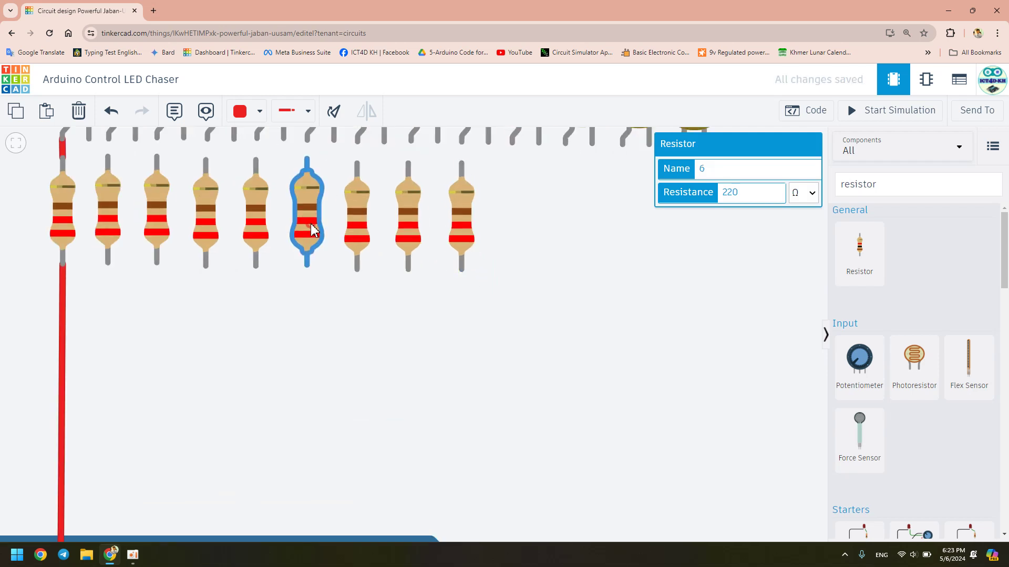
{"action": "left_click", "coordinate": [356, 239]}
{"action": "left_click", "coordinate": [411, 238]}
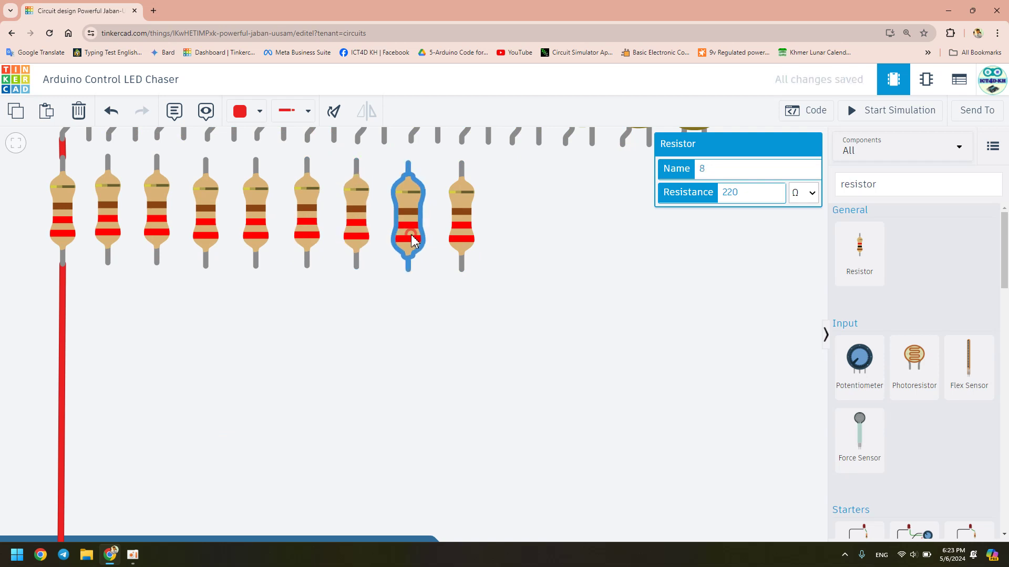
{"action": "left_click", "coordinate": [462, 231]}
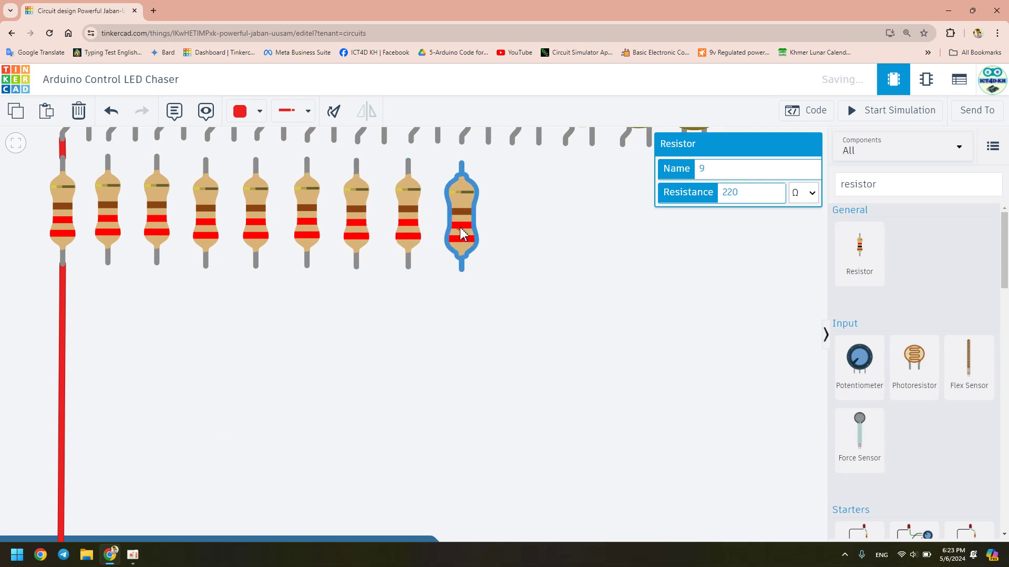
Step: Paste a tenth 220 Ω resistor beneath the tenth LED, level with the other resistors
{"action": "left_click", "coordinate": [591, 246]}
{"action": "key", "text": "ctrl+v"}
{"action": "left_click_drag", "start_coordinate": [512, 220], "coordinate": [511, 213]}
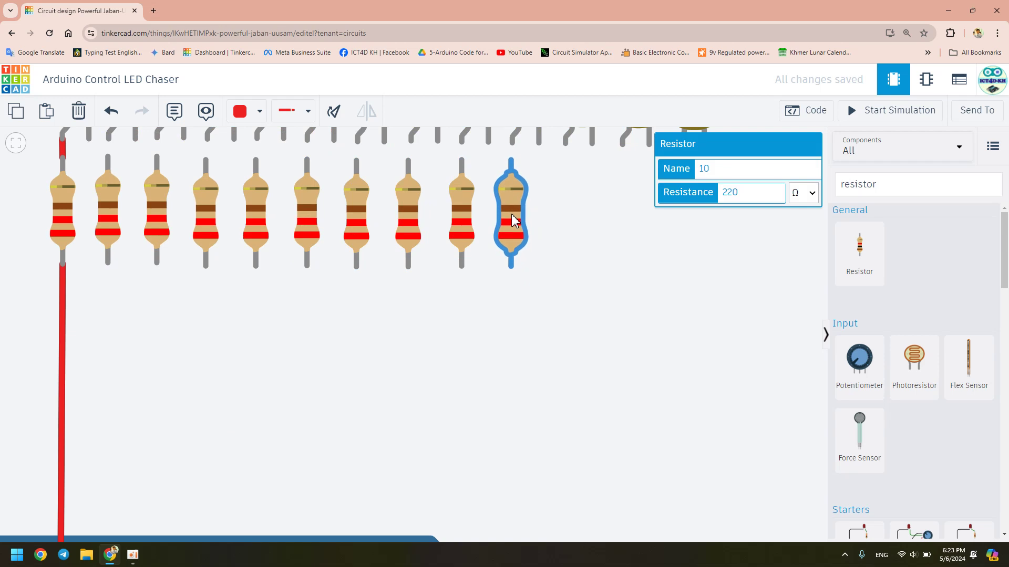
{"action": "scroll", "coordinate": [574, 241], "scroll_direction": "down", "scroll_amount": 2}
{"action": "left_click", "coordinate": [596, 240]}
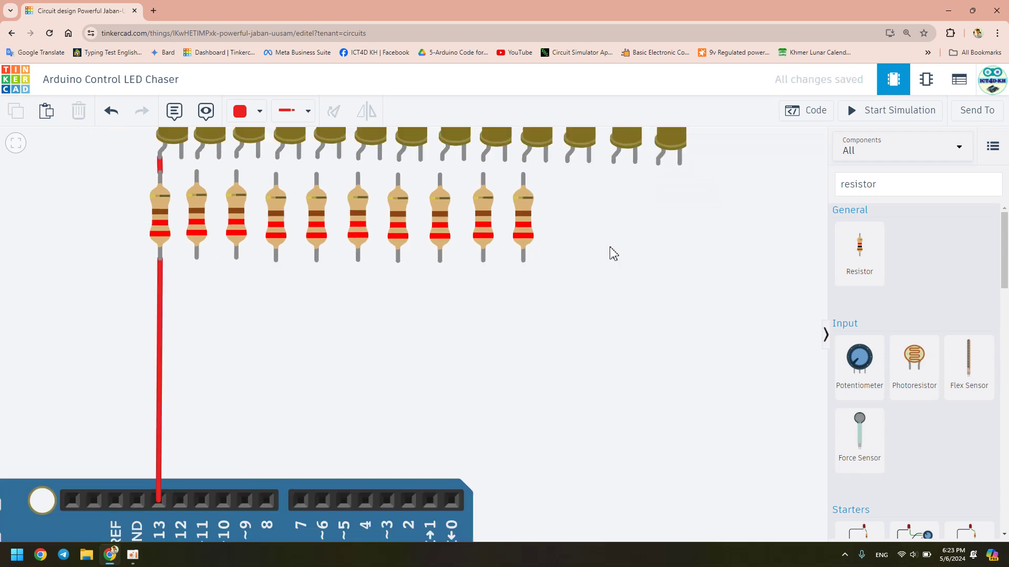
Step: Paste an eleventh, a twelfth and a thirteenth 220 Ω resistor beneath the last three LEDs, level with the resistor row
{"action": "left_click_drag", "start_coordinate": [650, 310], "coordinate": [517, 348]}
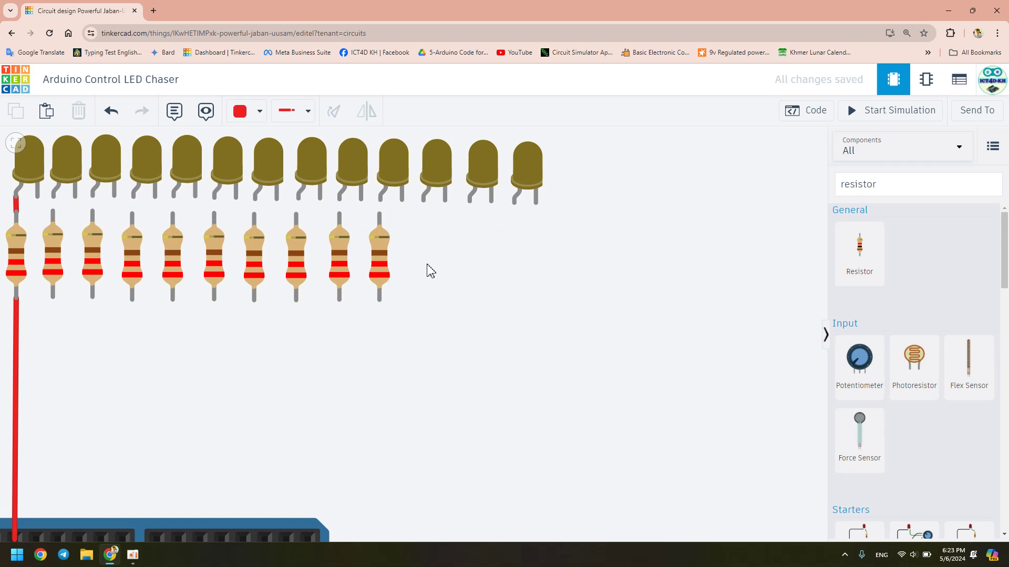
{"action": "key", "text": "ctrl+v"}
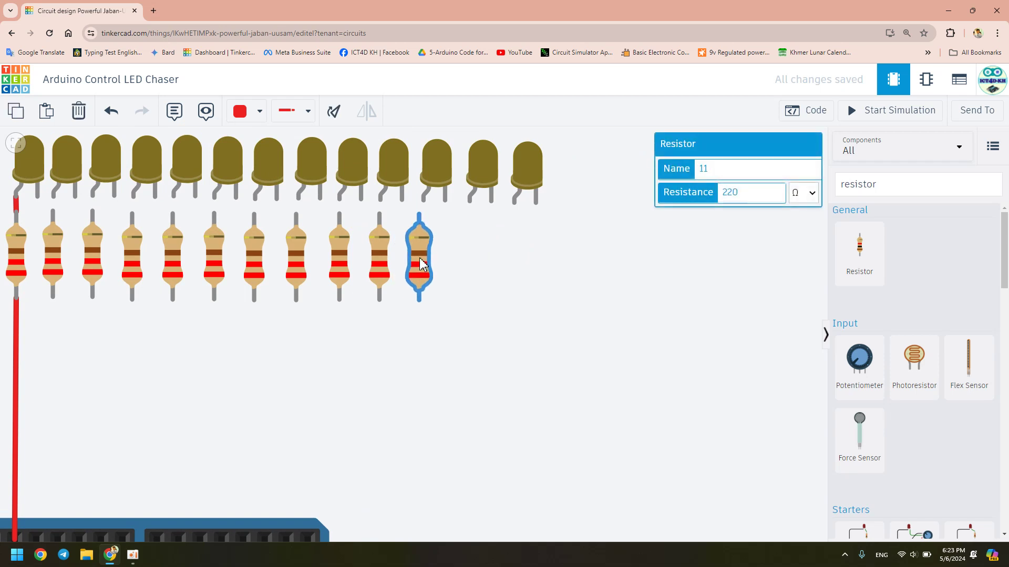
{"action": "left_click", "coordinate": [480, 273]}
{"action": "key", "text": "ctrl+v"}
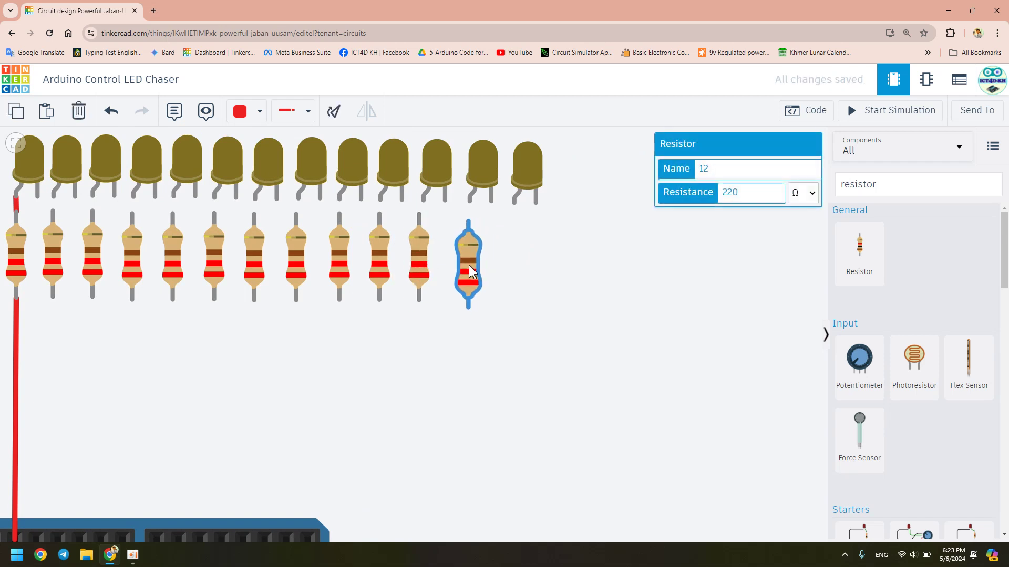
{"action": "left_click_drag", "start_coordinate": [471, 267], "coordinate": [471, 265]}
{"action": "left_click", "coordinate": [524, 266]}
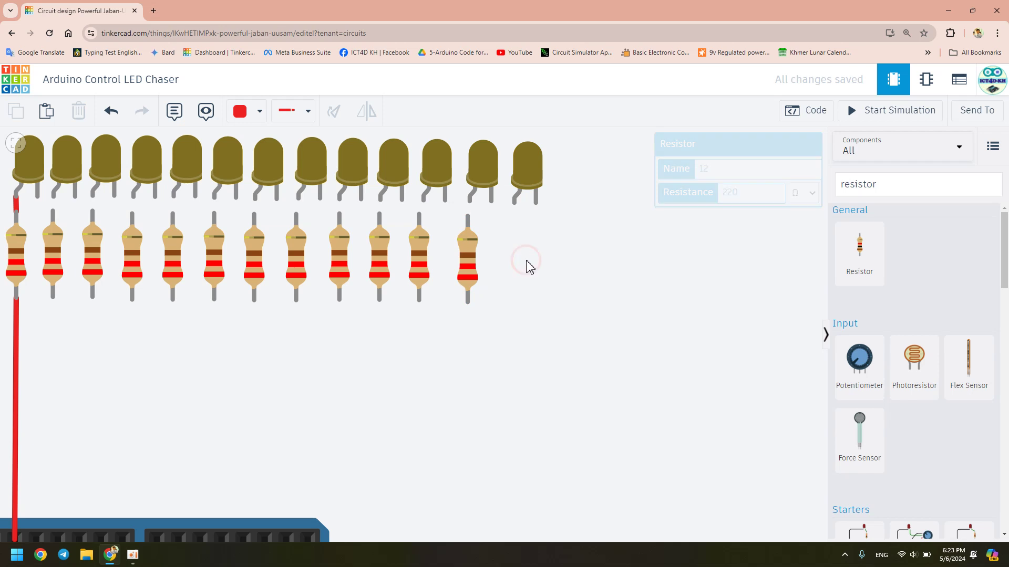
{"action": "key", "text": "ctrl+v"}
{"action": "left_click_drag", "start_coordinate": [512, 269], "coordinate": [517, 268]}
{"action": "left_click", "coordinate": [578, 270]}
Step: Wire the anodes of the second, third and fourth LEDs to their resistors and shift the fourth resistor to straighten its wire
{"action": "scroll", "coordinate": [579, 270], "scroll_direction": "down", "scroll_amount": 2}
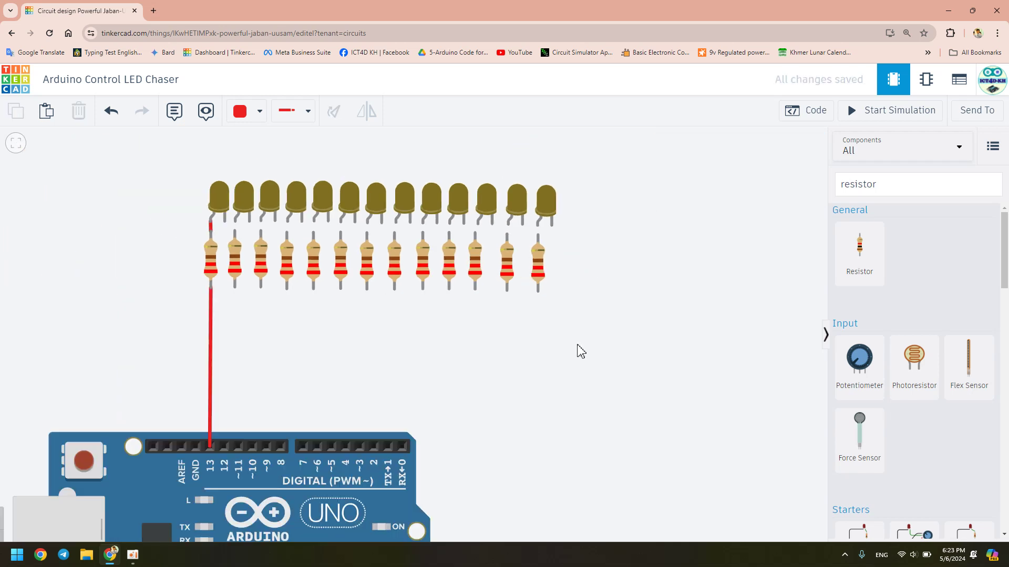
{"action": "scroll", "coordinate": [231, 221], "scroll_direction": "up", "scroll_amount": 4}
{"action": "left_click", "coordinate": [247, 226]}
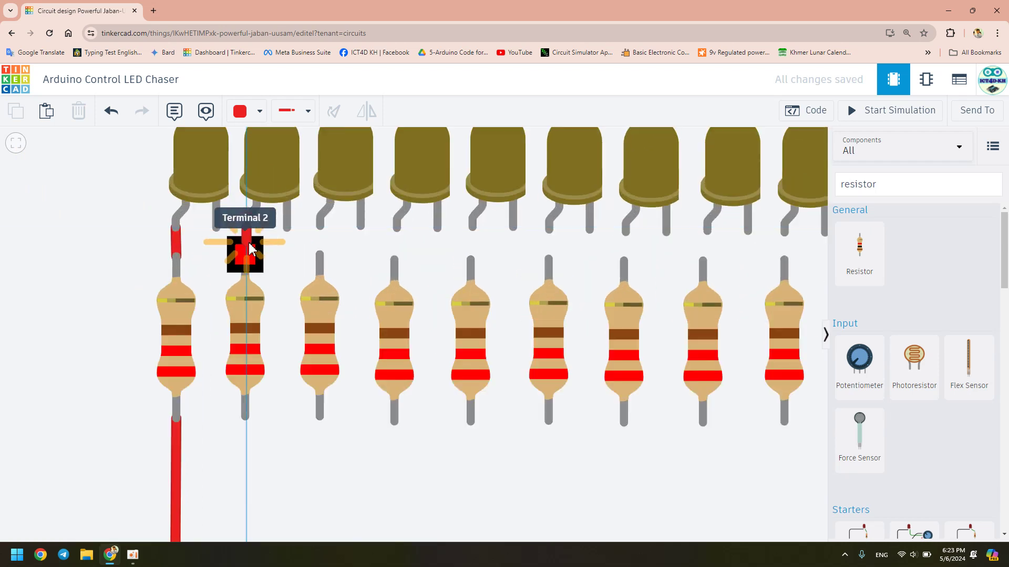
{"action": "left_click", "coordinate": [250, 254]}
{"action": "left_click", "coordinate": [320, 226]}
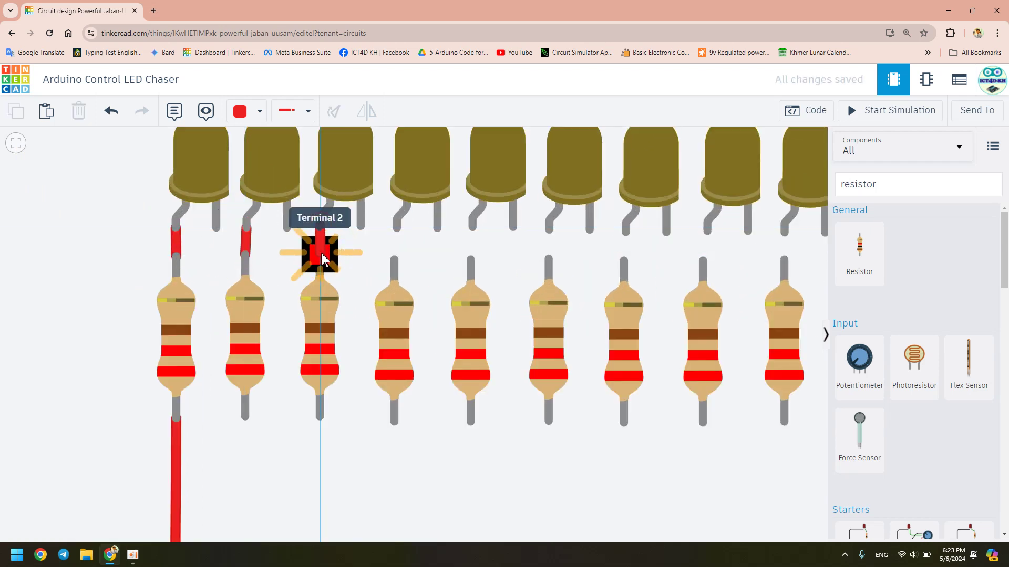
{"action": "left_click", "coordinate": [320, 255]}
{"action": "left_click", "coordinate": [397, 227]}
{"action": "left_click", "coordinate": [394, 258]}
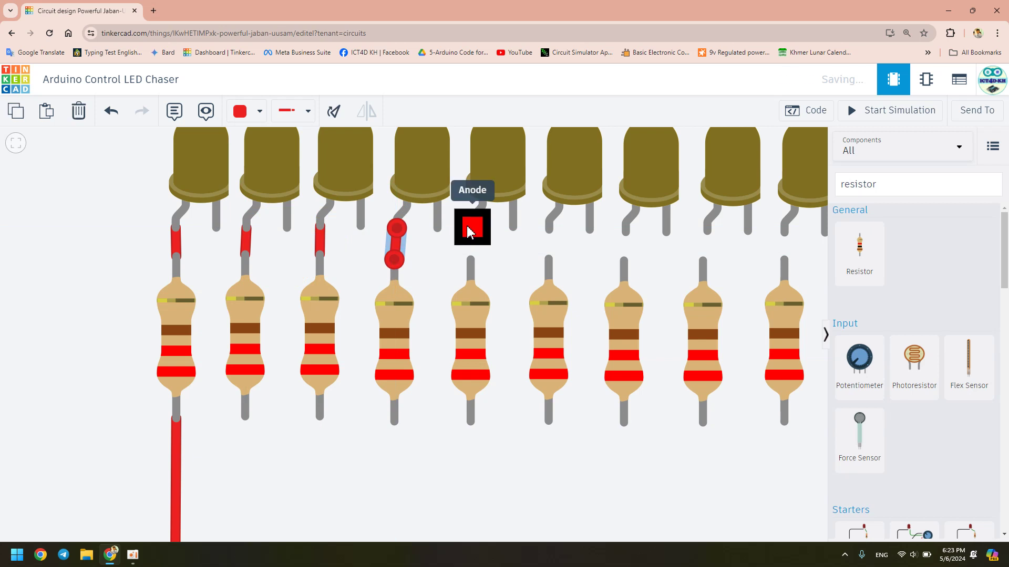
{"action": "left_click", "coordinate": [394, 331]}
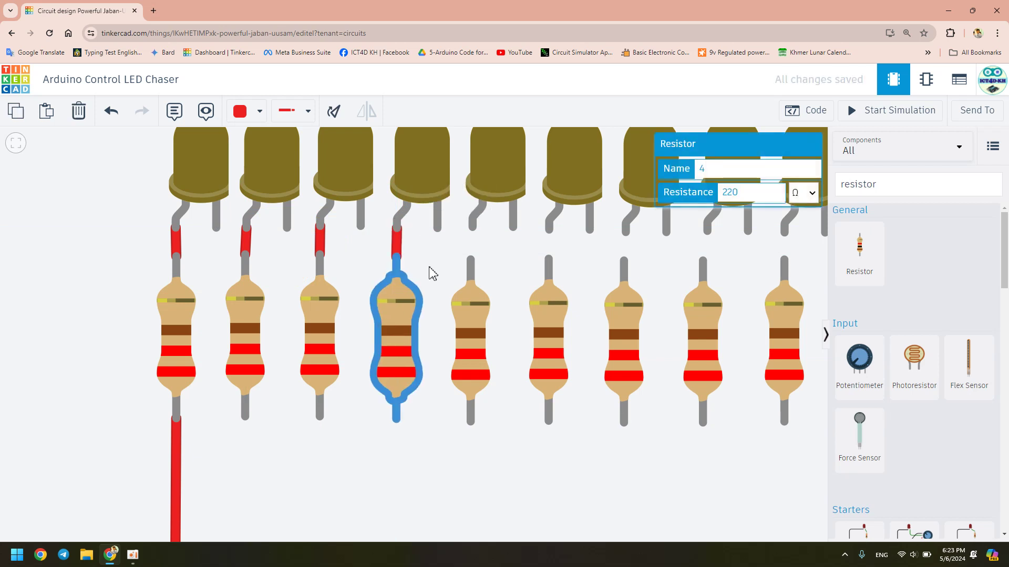
Step: Wire the anodes of the fifth, sixth and seventh LEDs to the upper terminals of the resistors beneath them
{"action": "scroll", "coordinate": [436, 262], "scroll_direction": "down", "scroll_amount": 1}
{"action": "left_click", "coordinate": [466, 226]}
{"action": "left_click", "coordinate": [466, 256]}
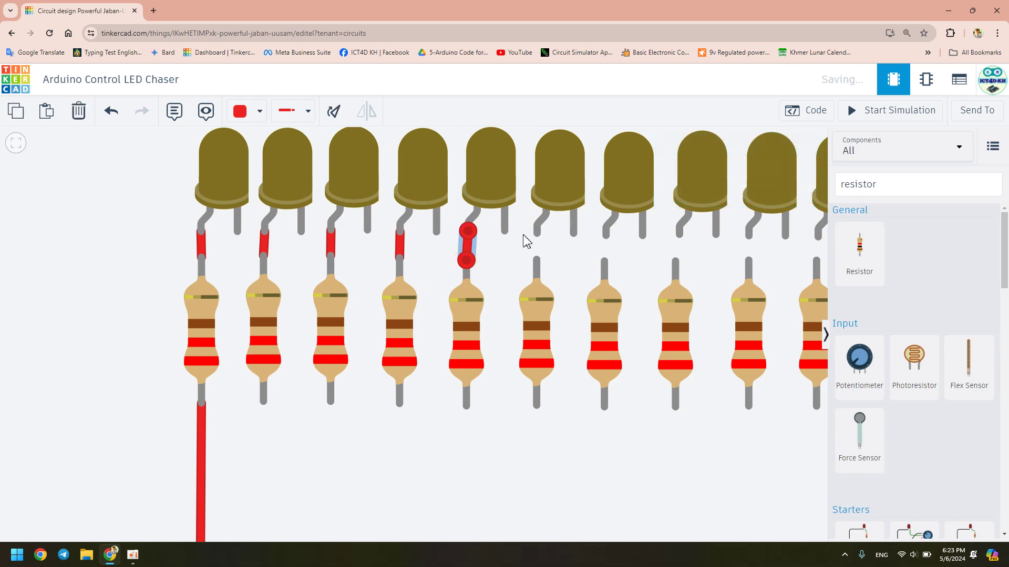
{"action": "left_click", "coordinate": [533, 246]}
{"action": "left_click", "coordinate": [536, 260]}
{"action": "left_click", "coordinate": [604, 237]}
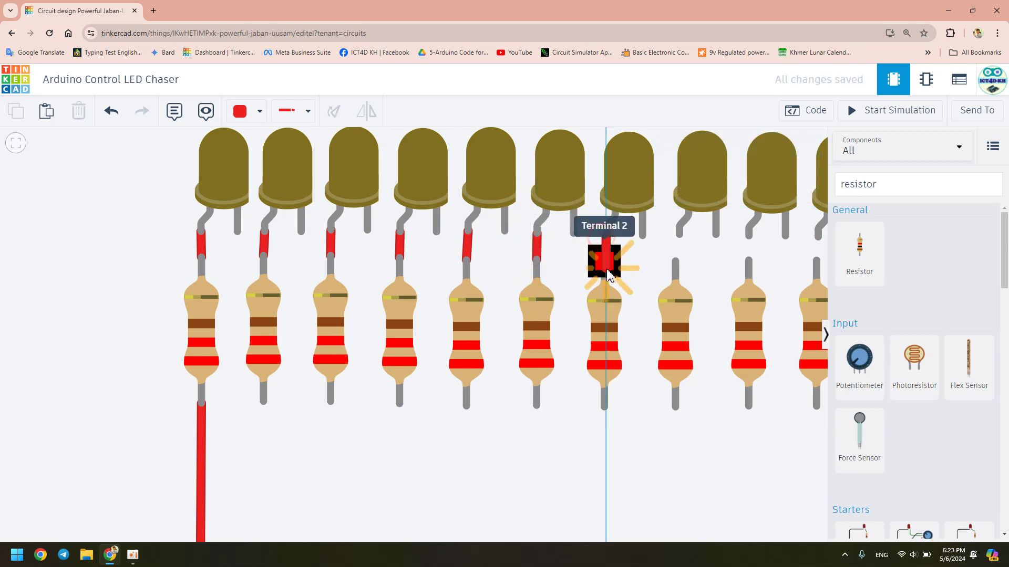
{"action": "left_click", "coordinate": [605, 270]}
Step: Wire the eighth LED's anode to its resistor and nudge that resistor directly beneath the anode to straighten the wire
{"action": "left_click", "coordinate": [675, 231]}
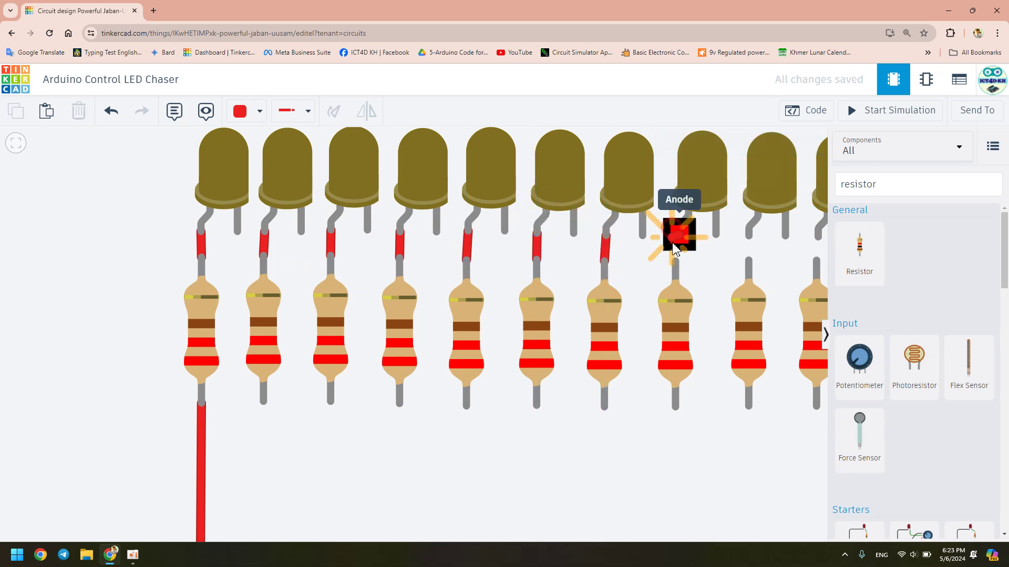
{"action": "left_click", "coordinate": [674, 258]}
{"action": "left_click", "coordinate": [681, 329]}
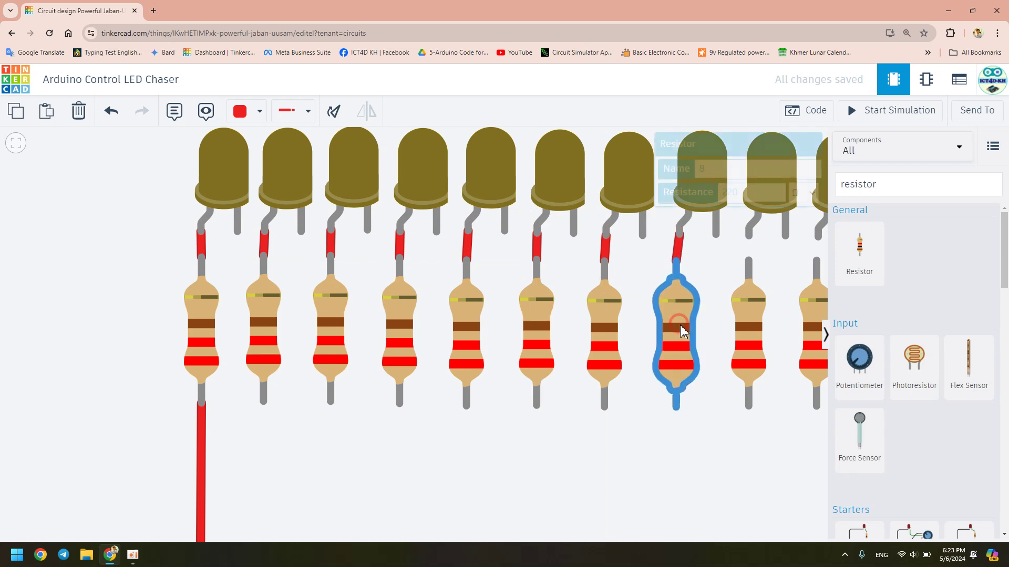
{"action": "left_click_drag", "start_coordinate": [681, 330], "coordinate": [682, 327]}
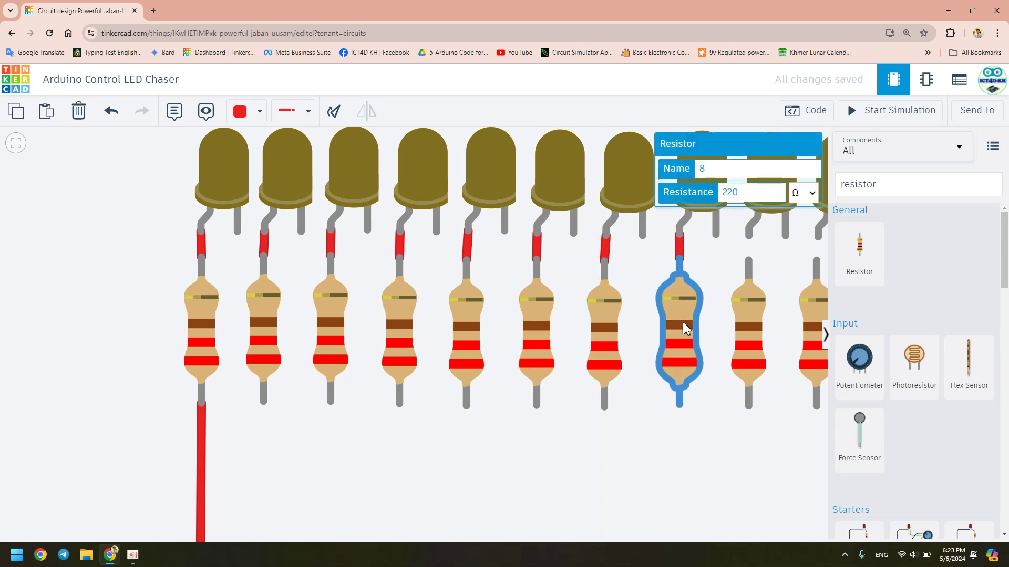
{"action": "left_click", "coordinate": [719, 436]}
Step: Wire the anodes of the ninth, tenth and eleventh LEDs to the upper terminals of their resistors
{"action": "left_click_drag", "start_coordinate": [741, 455], "coordinate": [553, 417]}
{"action": "left_click", "coordinate": [492, 209]}
{"action": "left_click", "coordinate": [492, 231]}
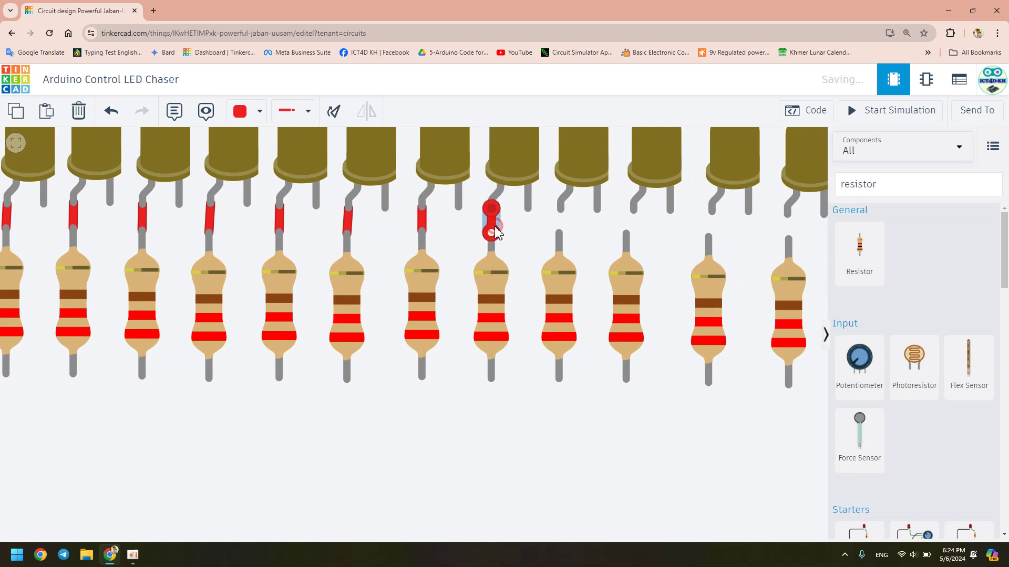
{"action": "left_click", "coordinate": [566, 213]}
{"action": "left_click", "coordinate": [560, 231]}
{"action": "left_click", "coordinate": [634, 210]}
{"action": "left_click", "coordinate": [624, 238]}
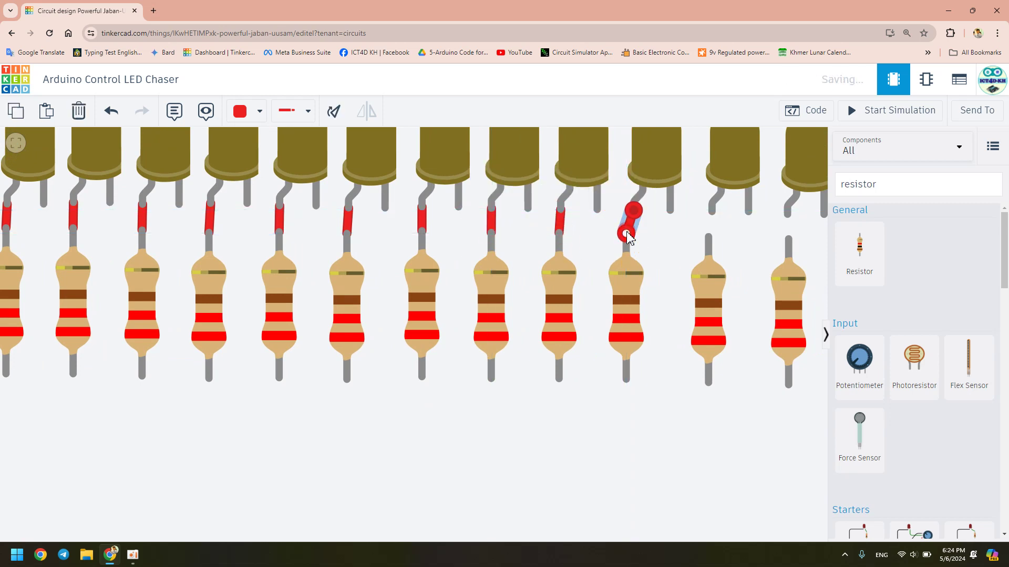
Step: Shift the eleventh and tenth resistors directly beneath their LED anodes to straighten the connecting wires
{"action": "left_click", "coordinate": [630, 280]}
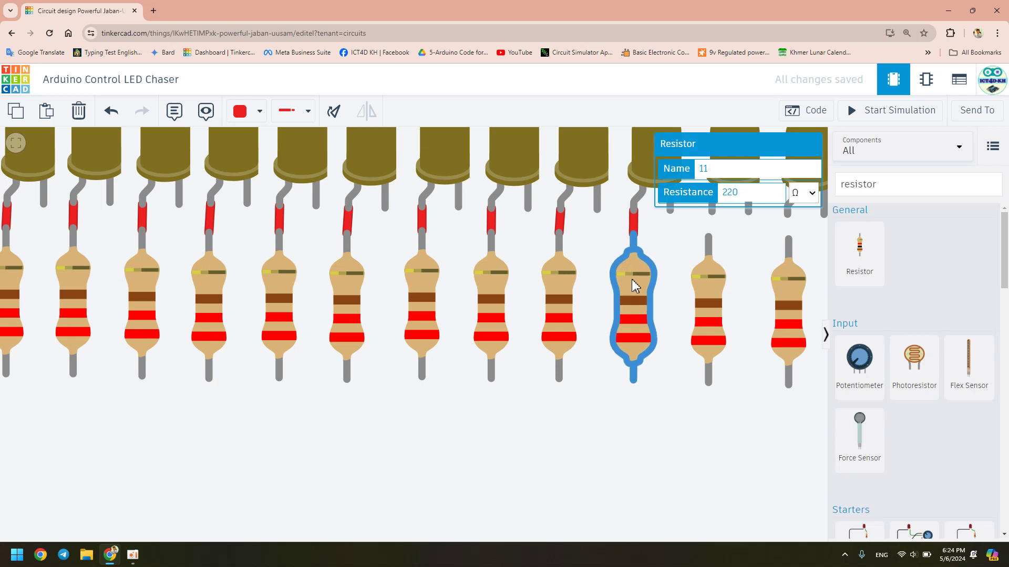
{"action": "left_click", "coordinate": [555, 291]}
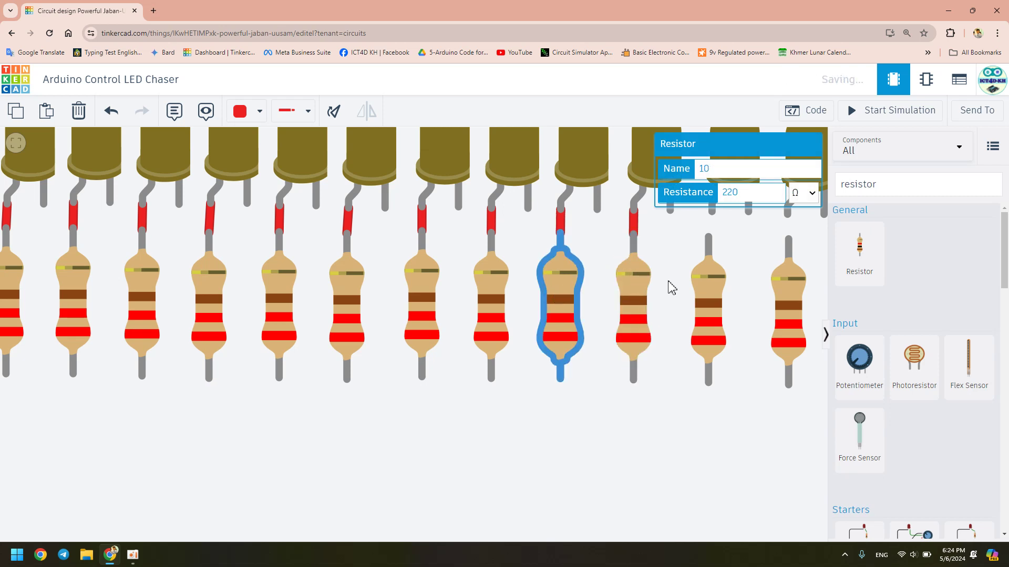
{"action": "left_click", "coordinate": [683, 271]}
Step: Wire the anodes of the twelfth and thirteenth LEDs to the upper terminals of their resistors
{"action": "left_click", "coordinate": [712, 211]}
{"action": "left_click", "coordinate": [709, 238]}
{"action": "left_click", "coordinate": [716, 466]}
{"action": "scroll", "coordinate": [716, 451], "scroll_direction": "down", "scroll_amount": 5}
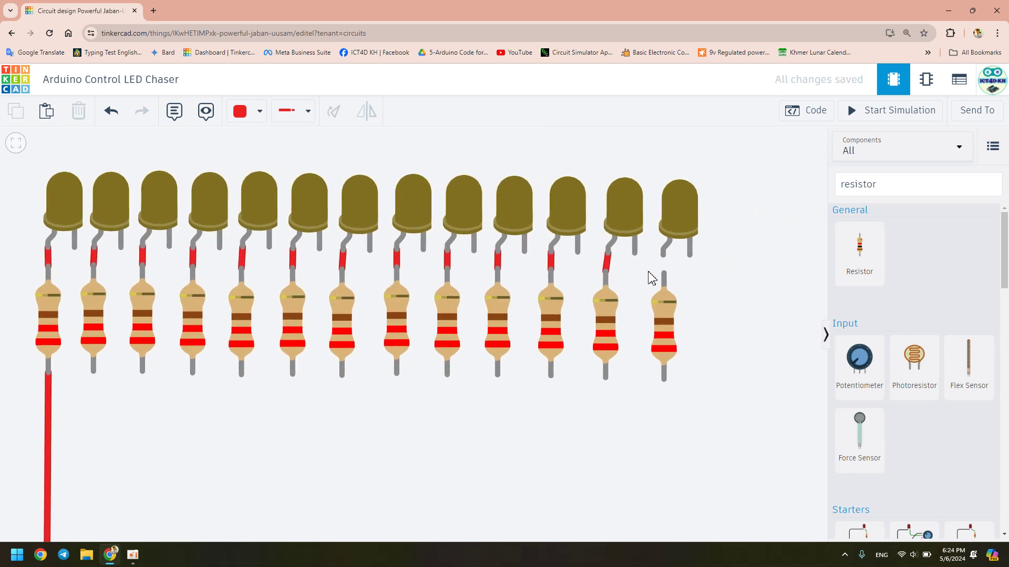
{"action": "left_click", "coordinate": [662, 253]}
{"action": "left_click", "coordinate": [663, 271]}
Step: Nudge the thirteenth and twelfth LEDs up level with the row and fine-tune the tenth LED's position above its resistor
{"action": "scroll", "coordinate": [663, 273], "scroll_direction": "down", "scroll_amount": 2}
{"action": "left_click_drag", "start_coordinate": [664, 397], "coordinate": [665, 338]}
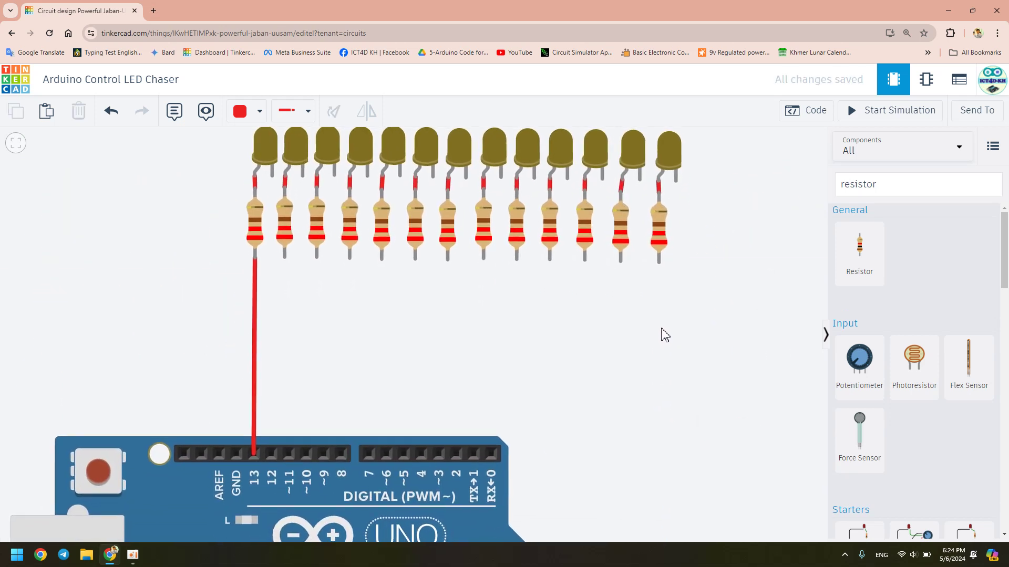
{"action": "left_click", "coordinate": [636, 158]}
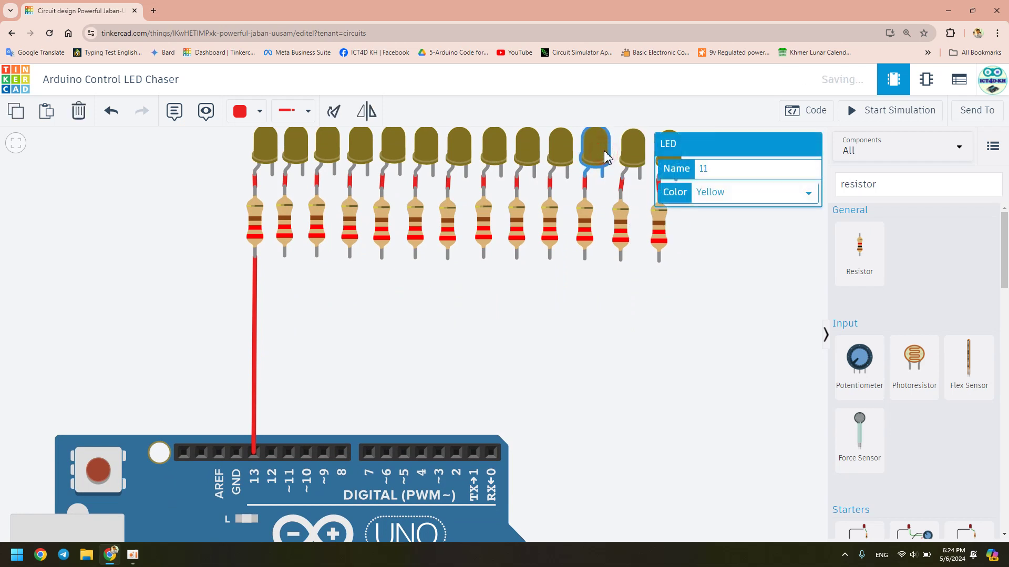
{"action": "left_click", "coordinate": [747, 312]}
{"action": "left_click", "coordinate": [666, 149]}
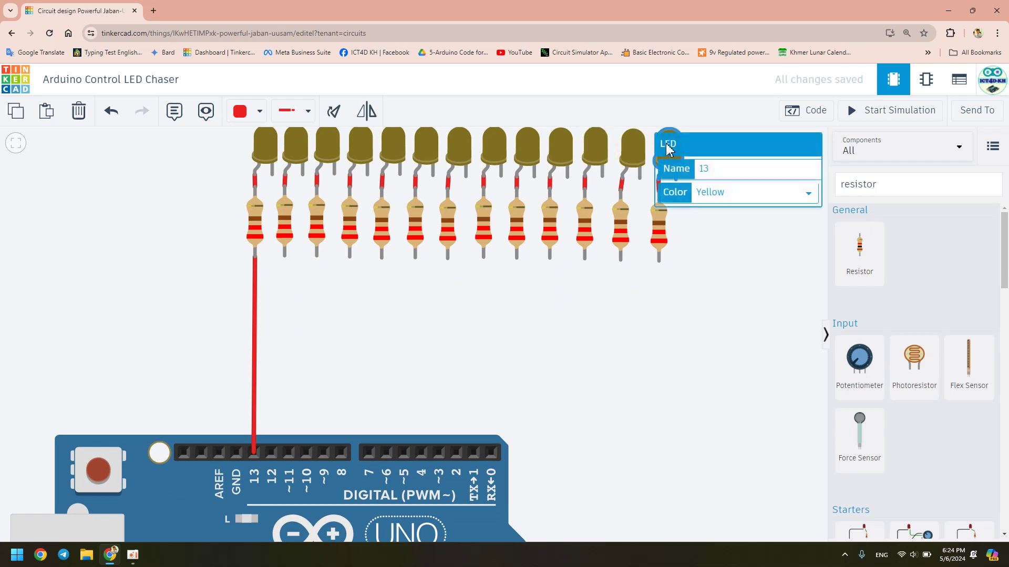
{"action": "left_click", "coordinate": [696, 286]}
{"action": "left_click_drag", "start_coordinate": [716, 338], "coordinate": [580, 342]}
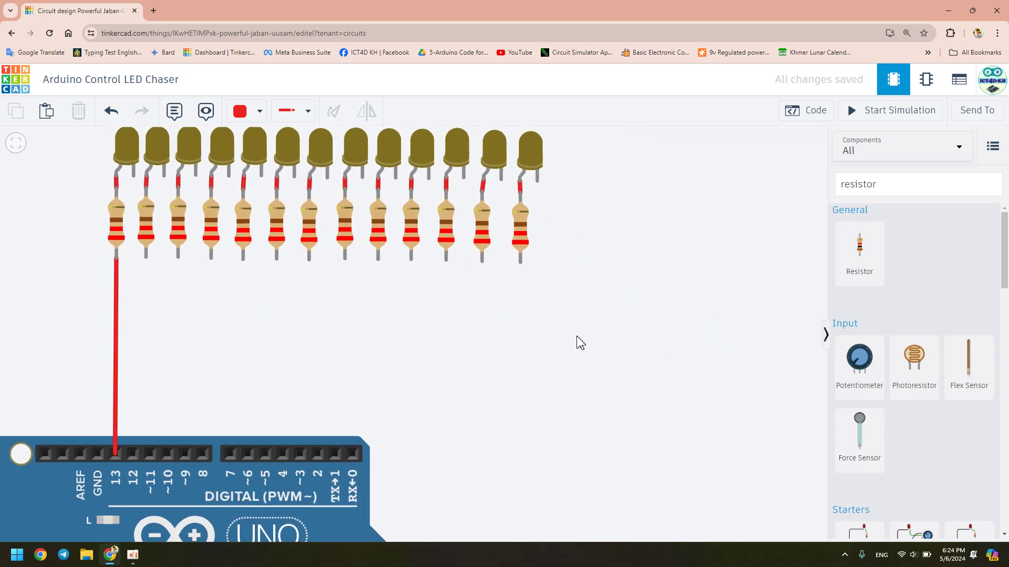
{"action": "left_click", "coordinate": [535, 157]}
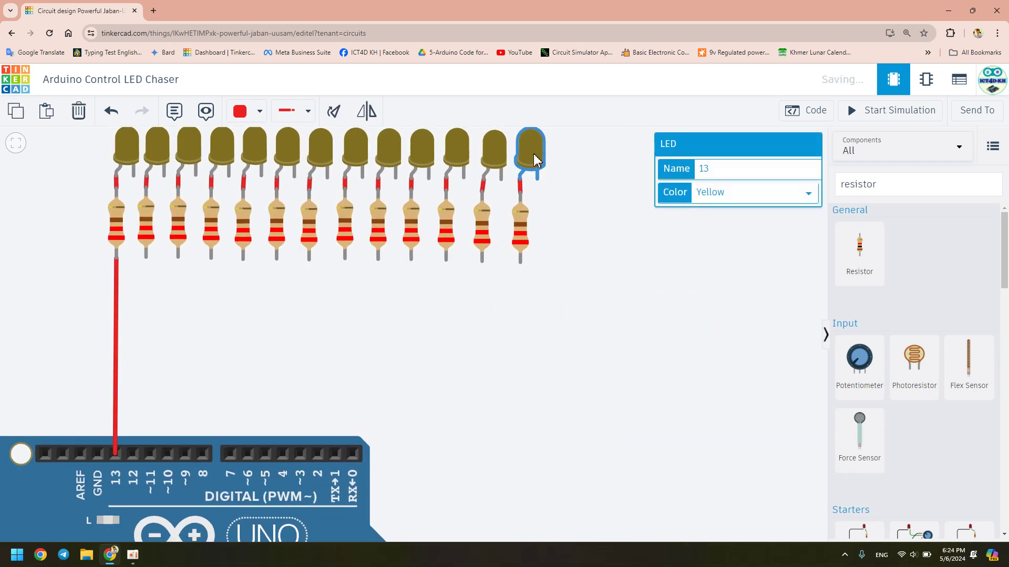
{"action": "left_click", "coordinate": [494, 158]}
{"action": "left_click", "coordinate": [583, 298]}
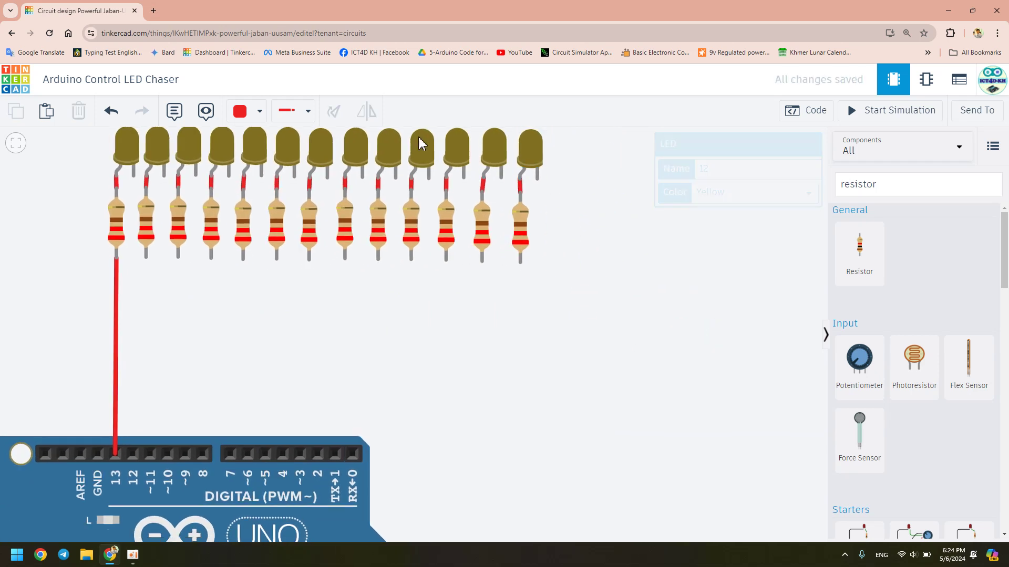
{"action": "left_click", "coordinate": [421, 150]}
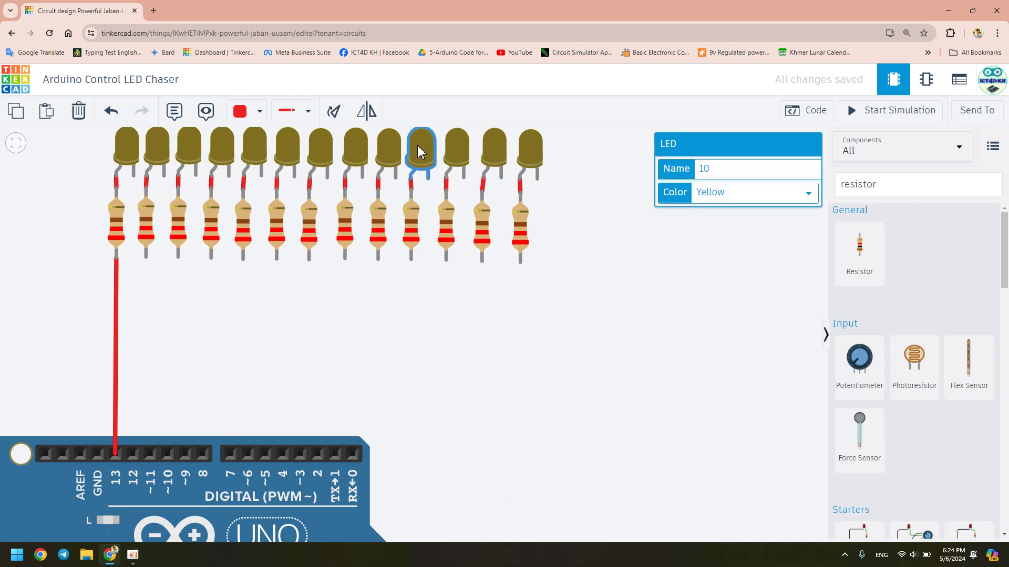
{"action": "left_click", "coordinate": [503, 380]}
Step: Shift the twelfth resistor directly beneath its LED's anode to straighten the slanted wire
{"action": "left_click_drag", "start_coordinate": [453, 358], "coordinate": [538, 351]}
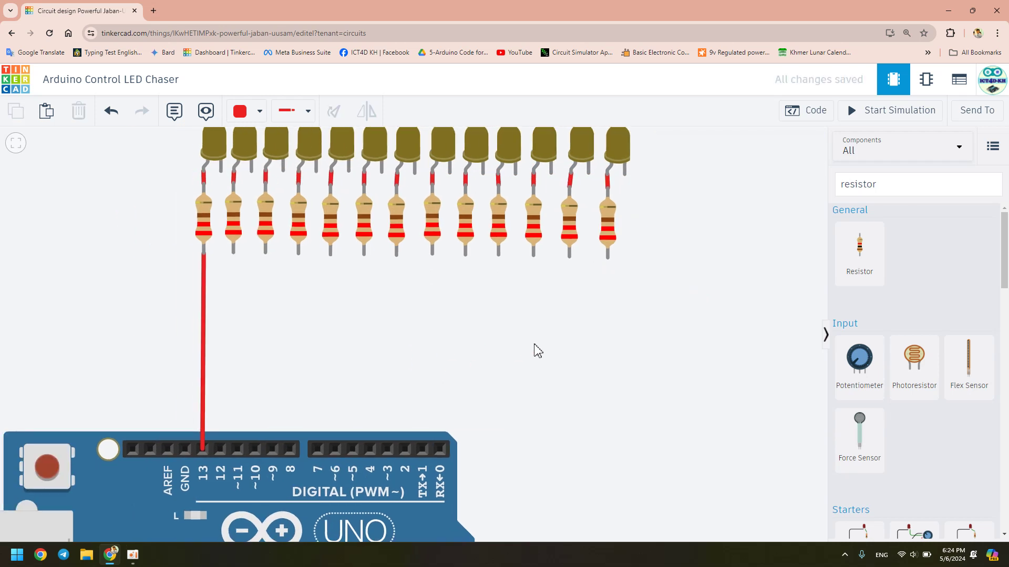
{"action": "left_click", "coordinate": [566, 253]}
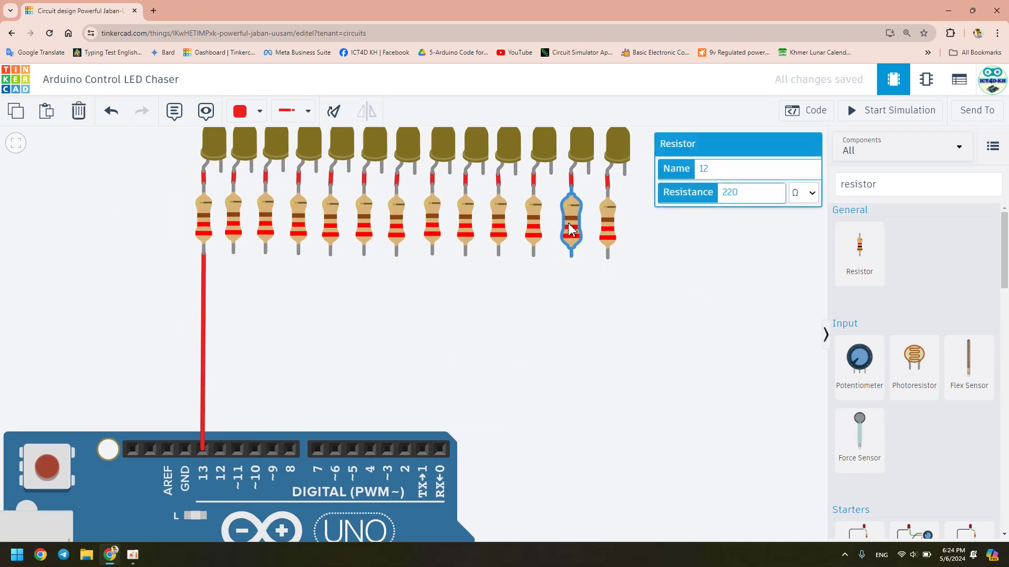
{"action": "left_click", "coordinate": [635, 323]}
Step: Wire the second resistor's lower terminal to Arduino pin 12 and bend the wire beneath the resistor so it runs vertically
{"action": "scroll", "coordinate": [441, 352], "scroll_direction": "down", "scroll_amount": 1}
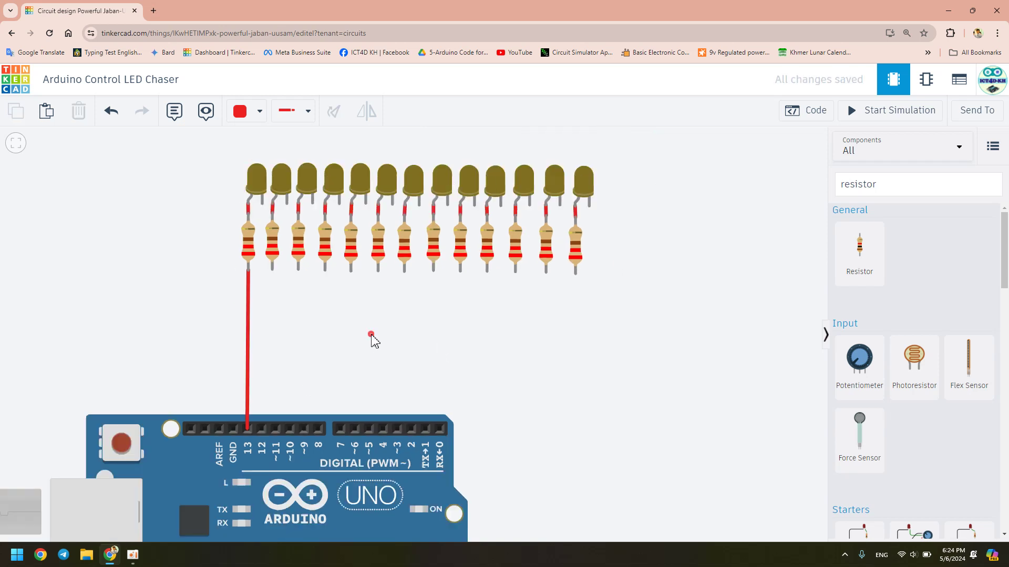
{"action": "scroll", "coordinate": [271, 362], "scroll_direction": "up", "scroll_amount": 2}
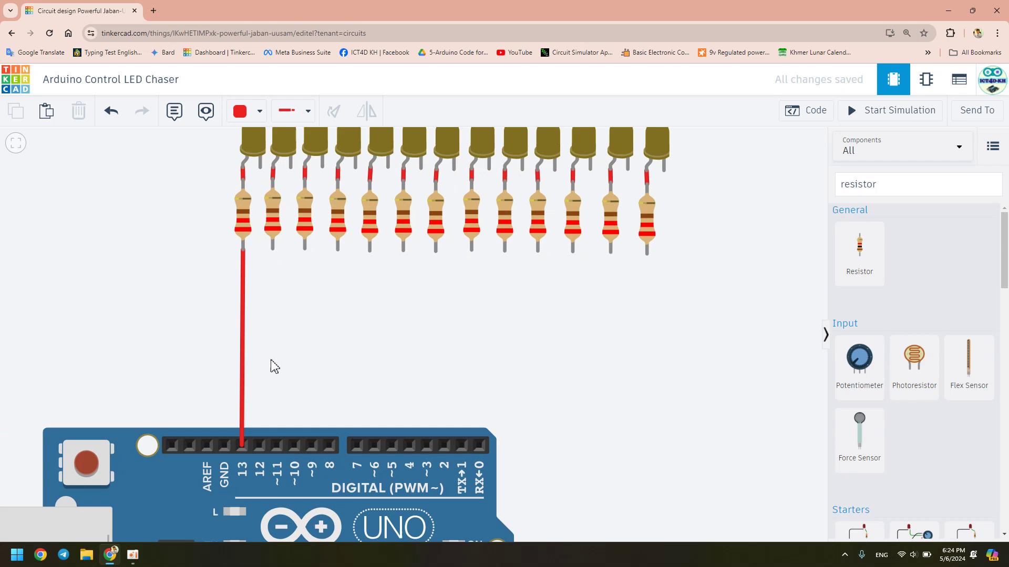
{"action": "left_click", "coordinate": [273, 236]}
{"action": "left_click", "coordinate": [260, 456]}
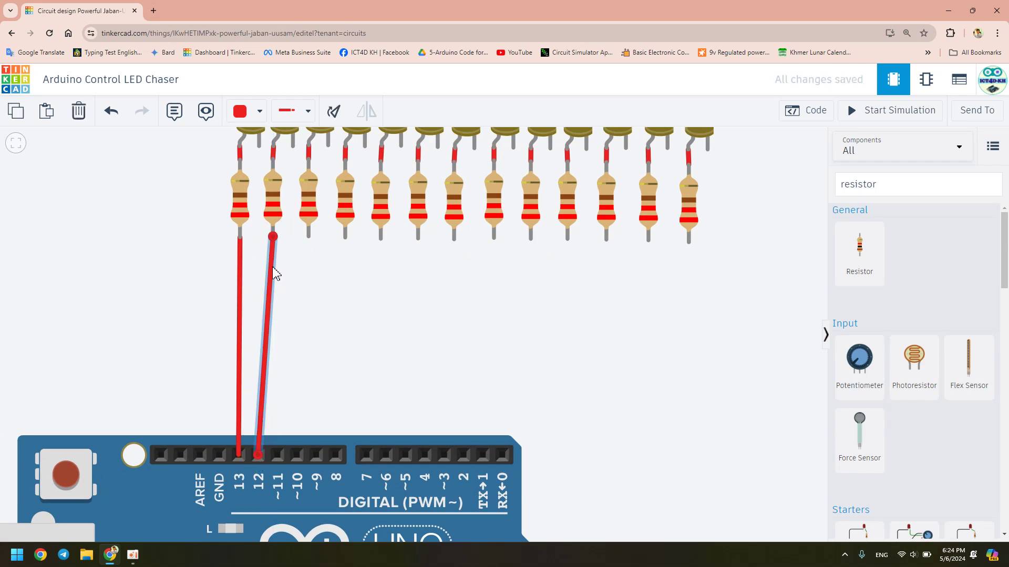
{"action": "left_click_drag", "start_coordinate": [271, 266], "coordinate": [259, 244]}
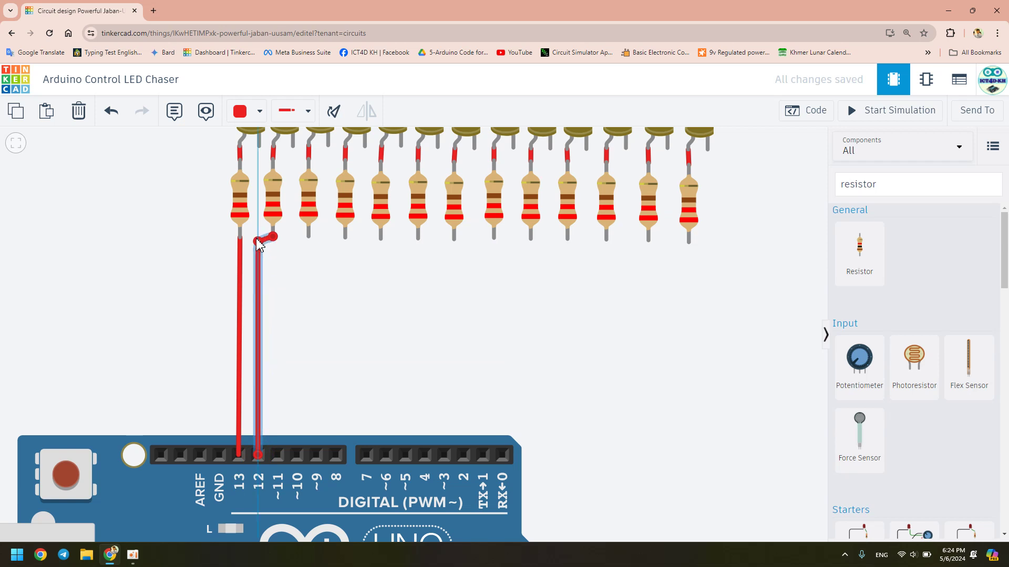
{"action": "left_click", "coordinate": [342, 281]}
Step: Wire the third resistor's lower terminal to Arduino pin 11 with a bend beneath the resistor, and adjust the bend points
{"action": "left_click", "coordinate": [309, 235]}
{"action": "left_click", "coordinate": [279, 254]}
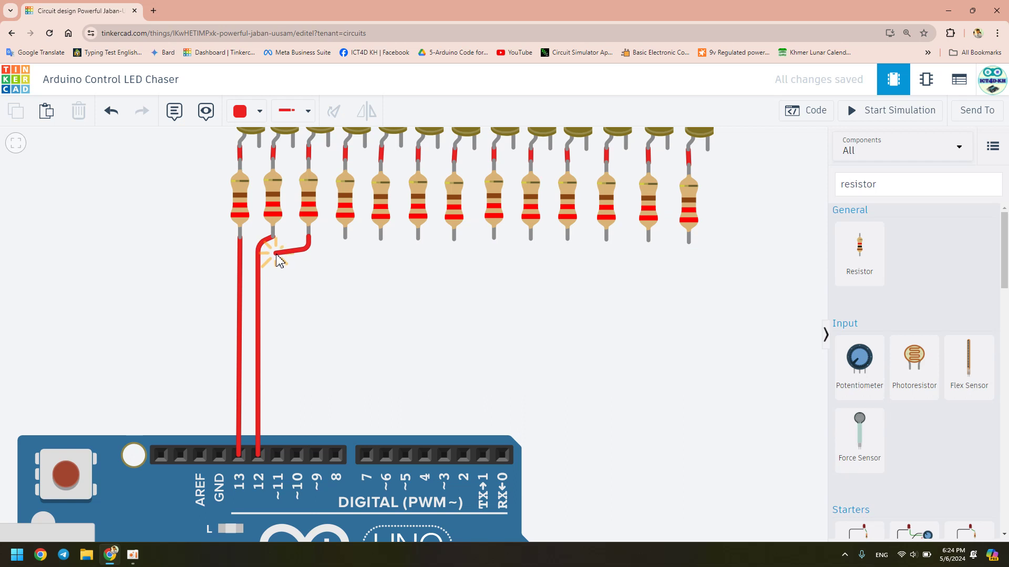
{"action": "left_click", "coordinate": [277, 454]}
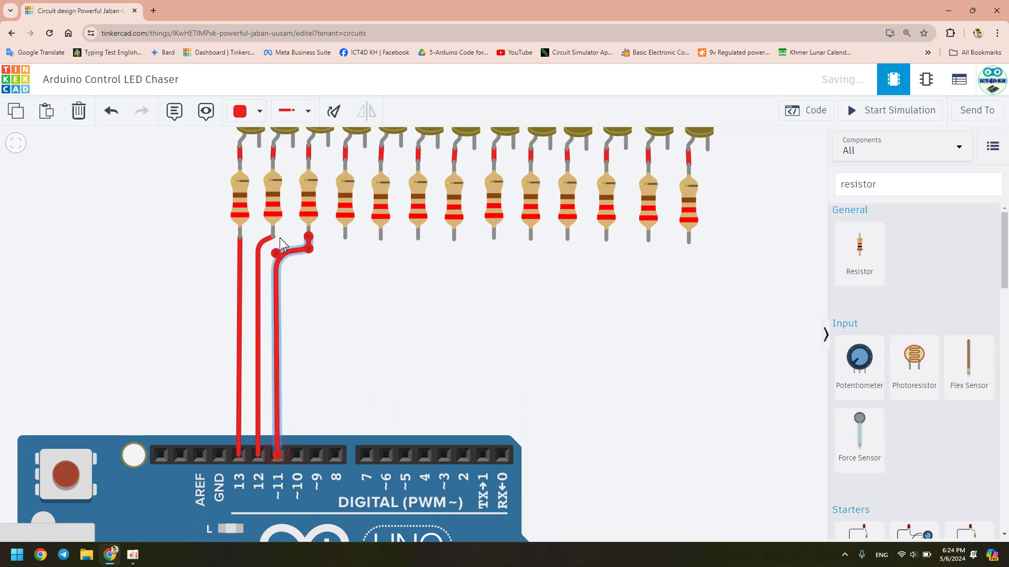
{"action": "left_click_drag", "start_coordinate": [280, 254], "coordinate": [314, 259]}
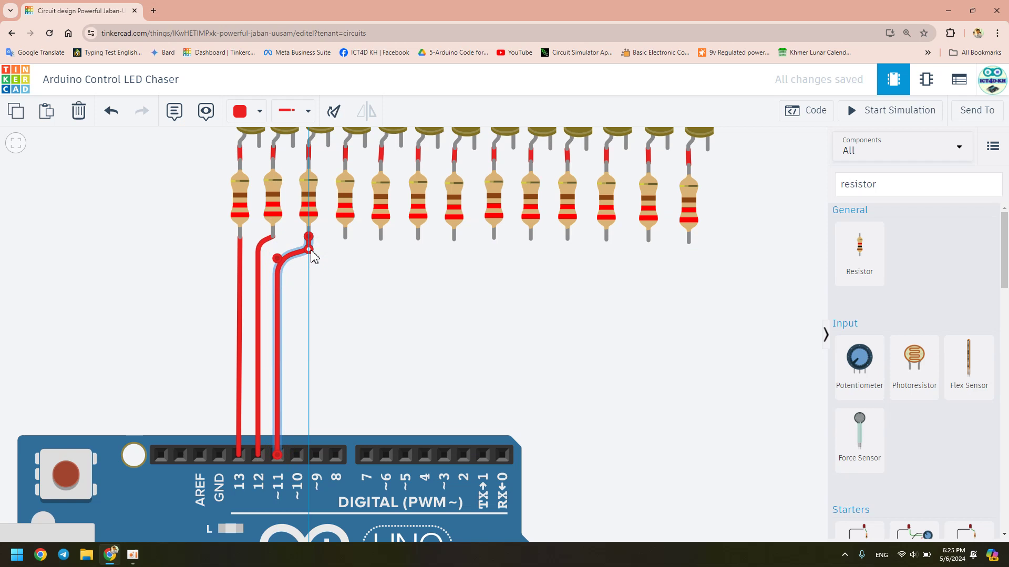
Step: Wire the fourth resistor's lower terminal to Arduino pin 10 and add a bend point directly beneath the resistor
{"action": "left_click", "coordinate": [345, 237]}
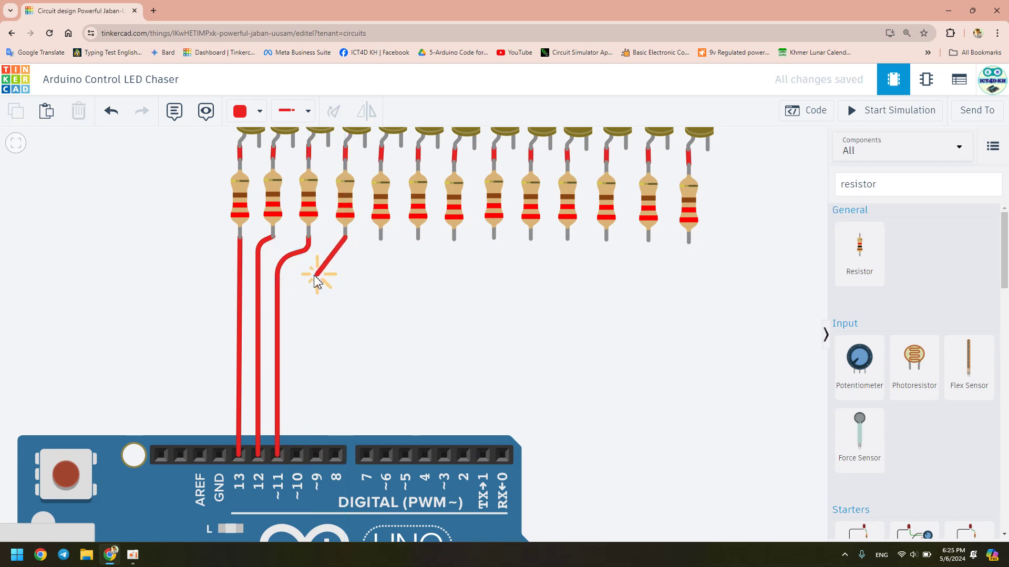
{"action": "left_click", "coordinate": [304, 273]}
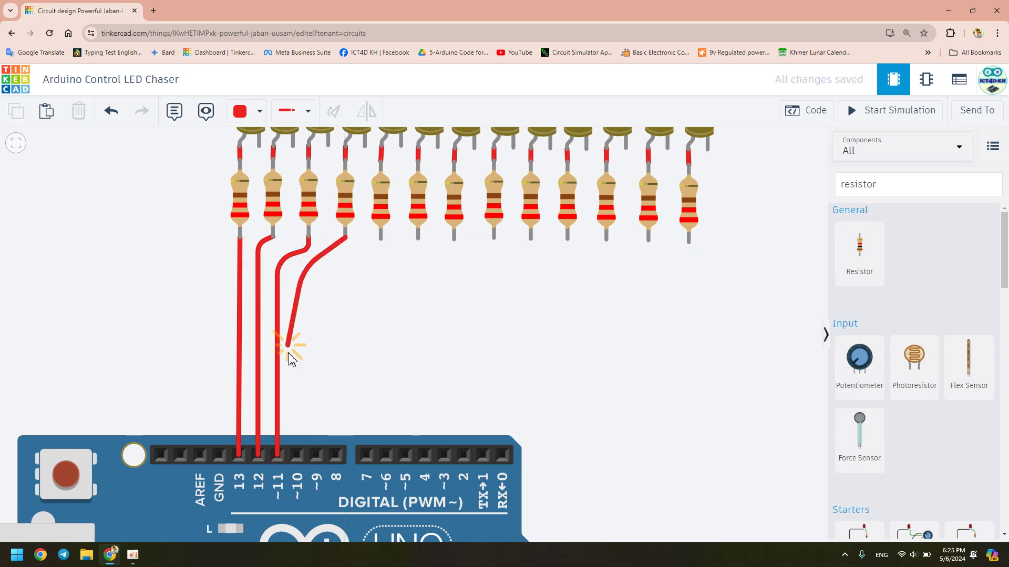
{"action": "left_click", "coordinate": [297, 455]}
{"action": "left_click", "coordinate": [329, 248]}
{"action": "left_click_drag", "start_coordinate": [330, 254], "coordinate": [346, 254]}
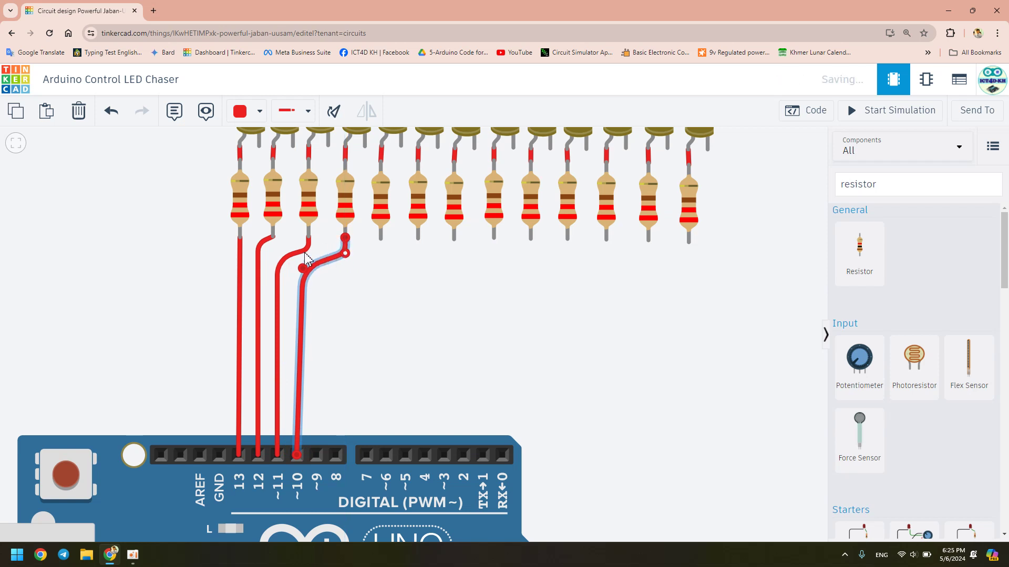
Step: Adjust the lower bends of the pin 11 and pin 10 wires so both run vertically down to their pins
{"action": "left_click", "coordinate": [283, 266]}
{"action": "left_click_drag", "start_coordinate": [280, 260], "coordinate": [295, 279]}
{"action": "left_click", "coordinate": [319, 260]}
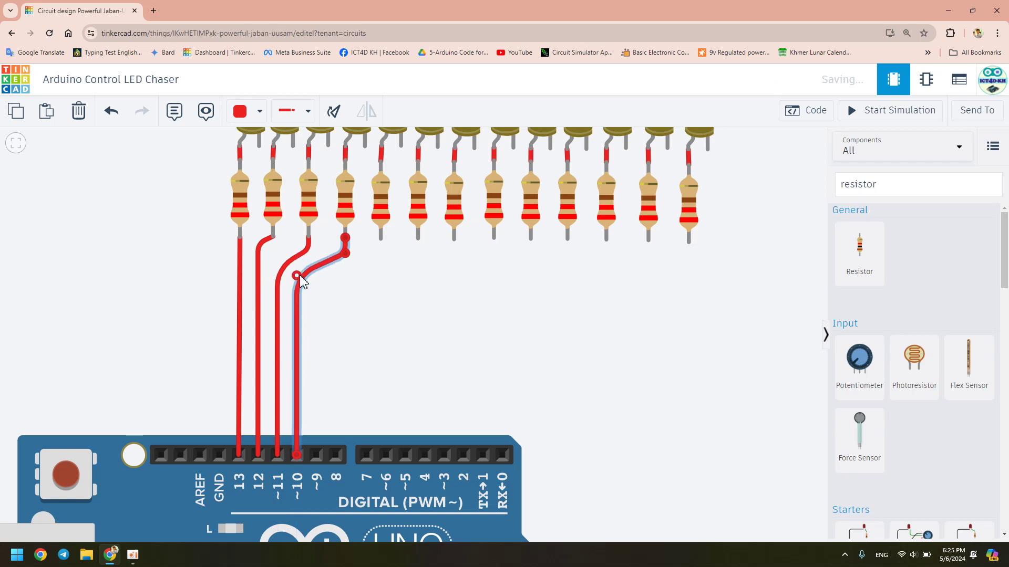
{"action": "left_click", "coordinate": [353, 279]}
{"action": "left_click", "coordinate": [345, 211]}
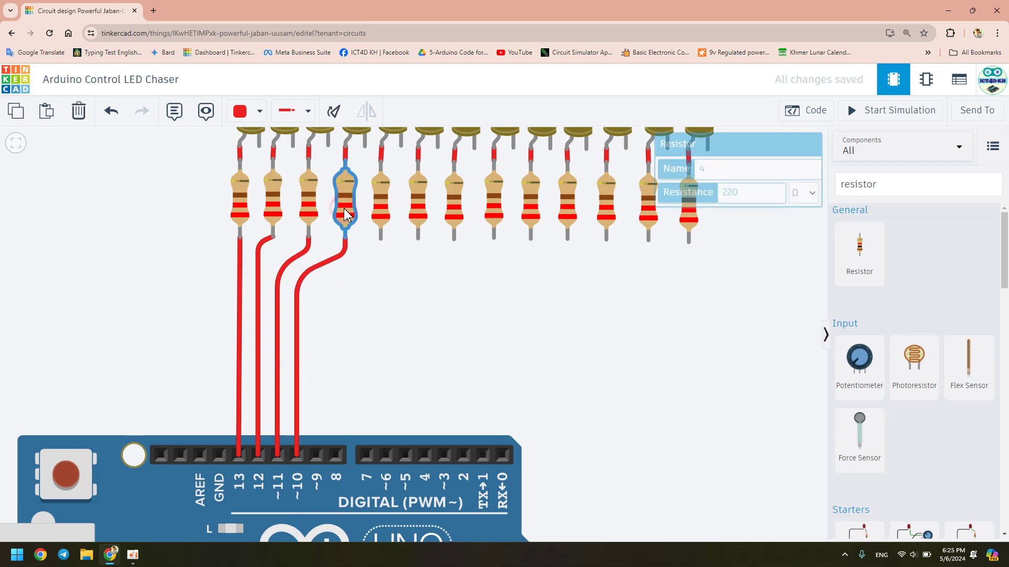
{"action": "left_click", "coordinate": [345, 258]}
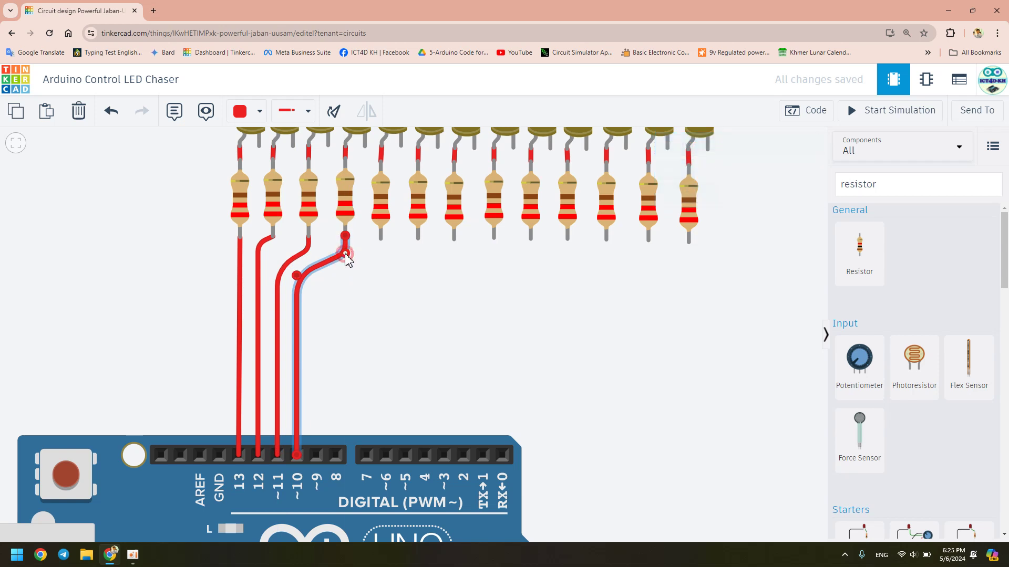
{"action": "left_click", "coordinate": [353, 257]}
Step: Wire the fifth resistor's lower terminal to Arduino pin 9, bending it beneath the resistor and above the pin, and fine-tune both bends
{"action": "left_click", "coordinate": [381, 239]}
{"action": "left_click", "coordinate": [379, 253]}
{"action": "left_click", "coordinate": [329, 265]}
{"action": "left_click", "coordinate": [314, 303]}
{"action": "left_click", "coordinate": [312, 452]}
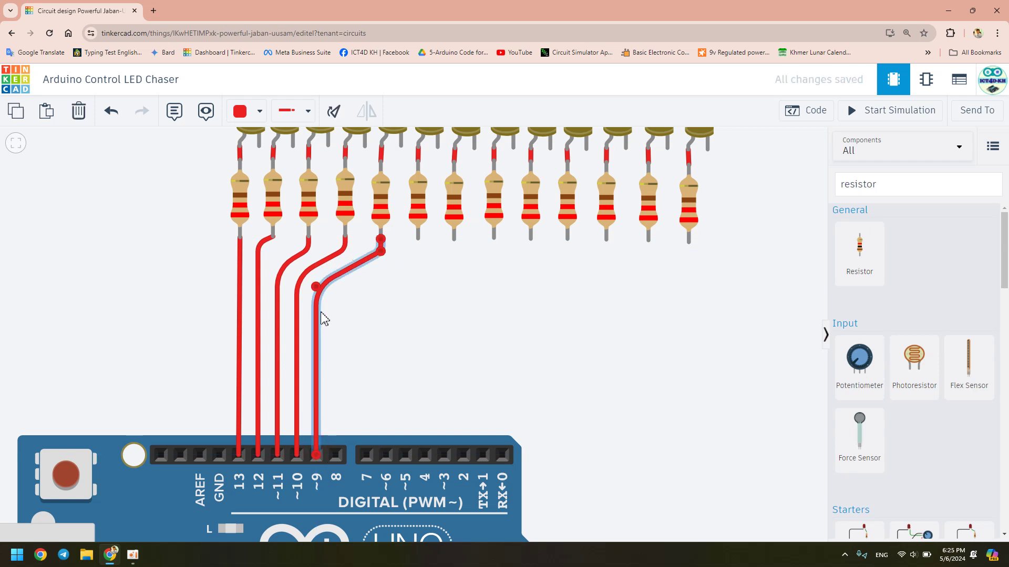
{"action": "left_click_drag", "start_coordinate": [316, 287], "coordinate": [316, 291]}
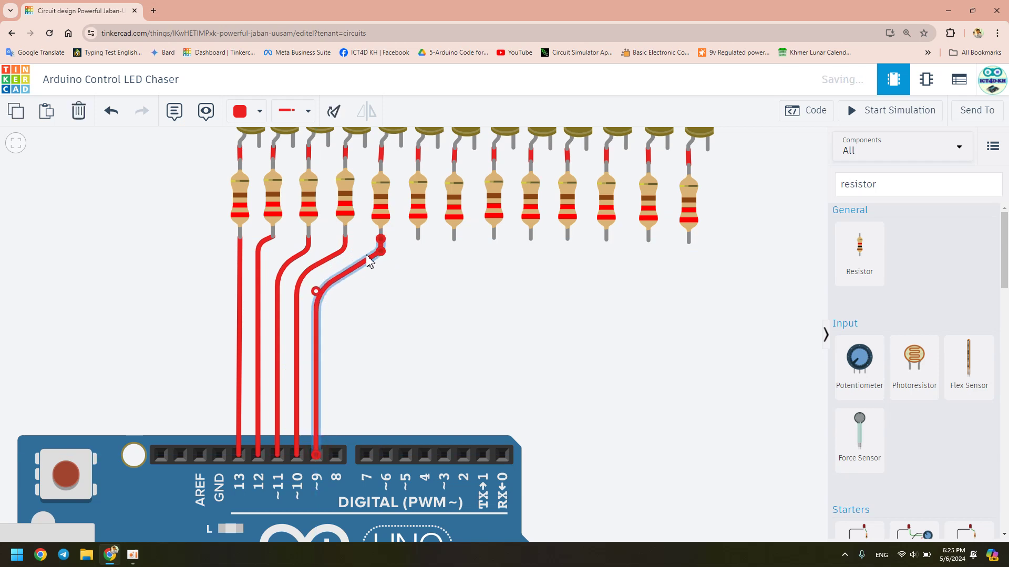
{"action": "left_click_drag", "start_coordinate": [384, 260], "coordinate": [385, 261]}
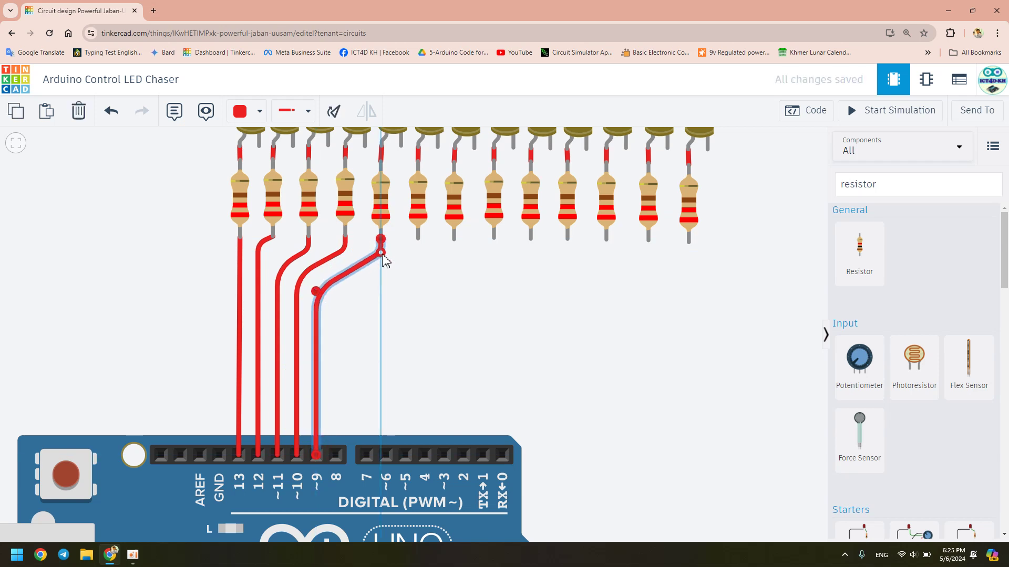
Step: Wire the sixth resistor's lower terminal to Arduino pin 8 and align its two bends beneath the resistor and above the pin
{"action": "left_click", "coordinate": [418, 238]}
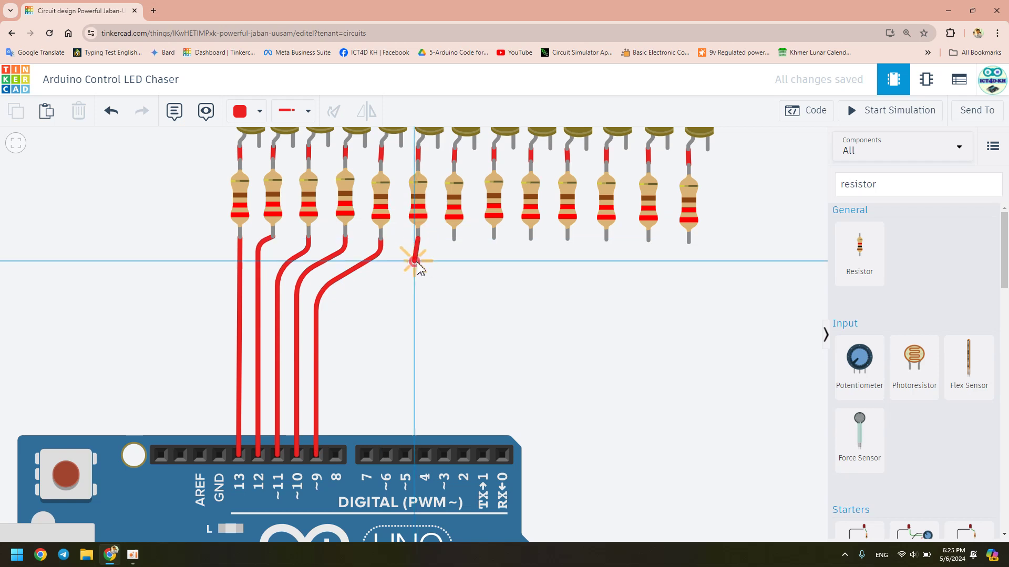
{"action": "left_click", "coordinate": [342, 308]}
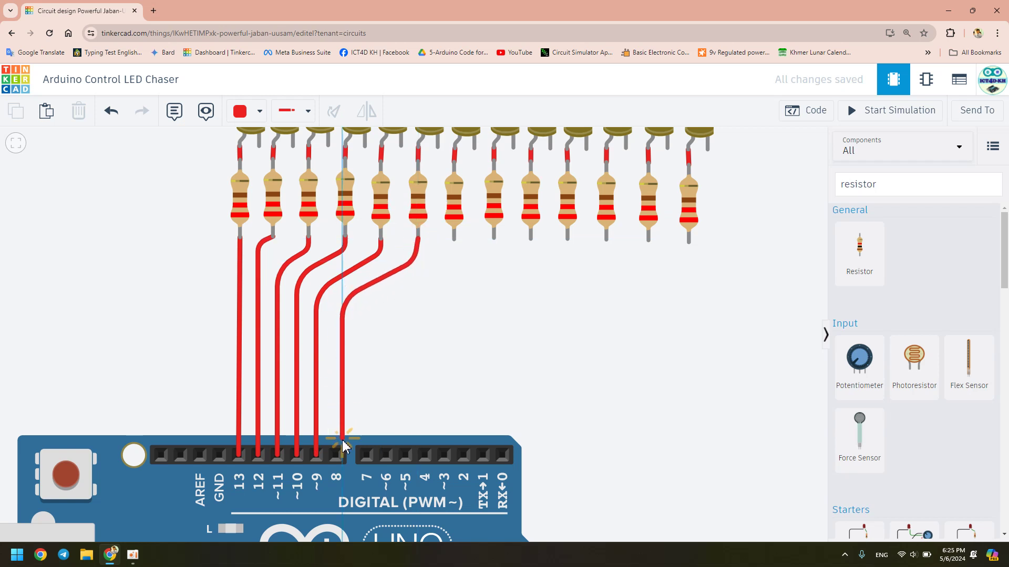
{"action": "left_click", "coordinate": [336, 454]}
{"action": "left_click_drag", "start_coordinate": [345, 303], "coordinate": [337, 306]}
{"action": "left_click_drag", "start_coordinate": [415, 261], "coordinate": [417, 243]}
{"action": "left_click", "coordinate": [412, 313]}
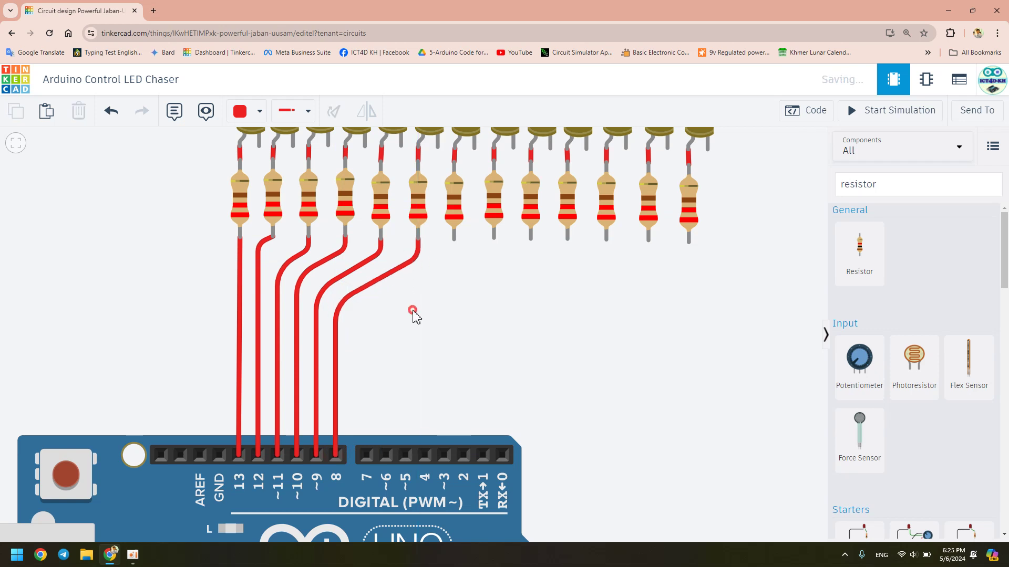
Step: Wire the seventh resistor's lower terminal to Arduino pin 7 with two bends, aligning the lower bend above the pin
{"action": "left_click", "coordinate": [453, 239]}
{"action": "left_click", "coordinate": [455, 263]}
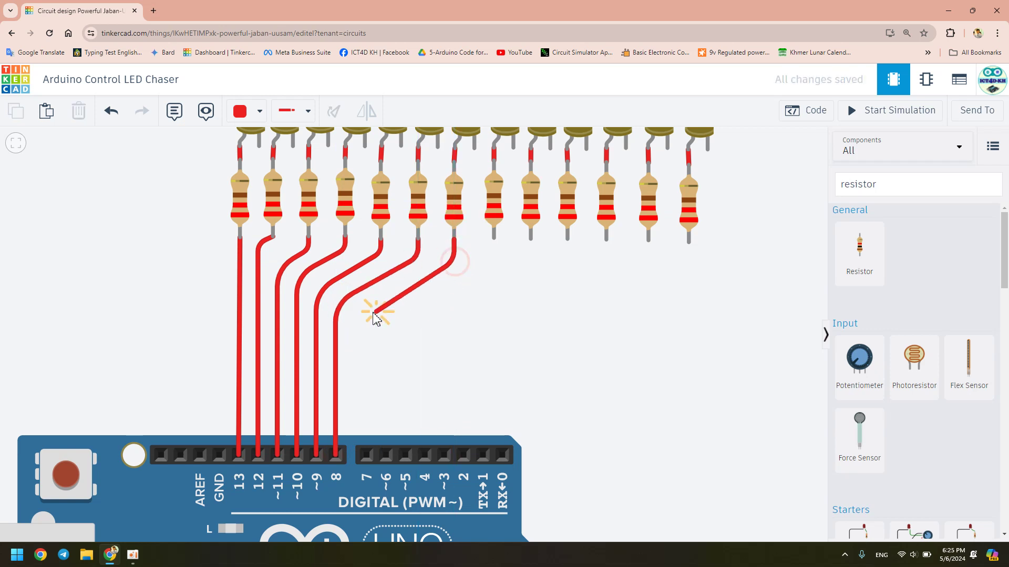
{"action": "left_click", "coordinate": [366, 313]}
{"action": "left_click", "coordinate": [367, 454]}
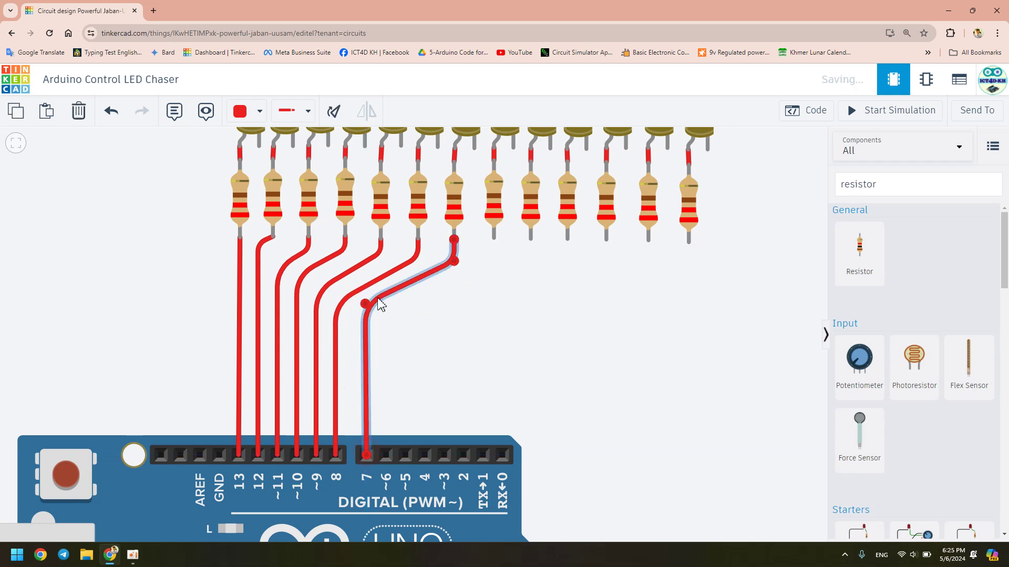
{"action": "left_click_drag", "start_coordinate": [370, 309], "coordinate": [373, 318]}
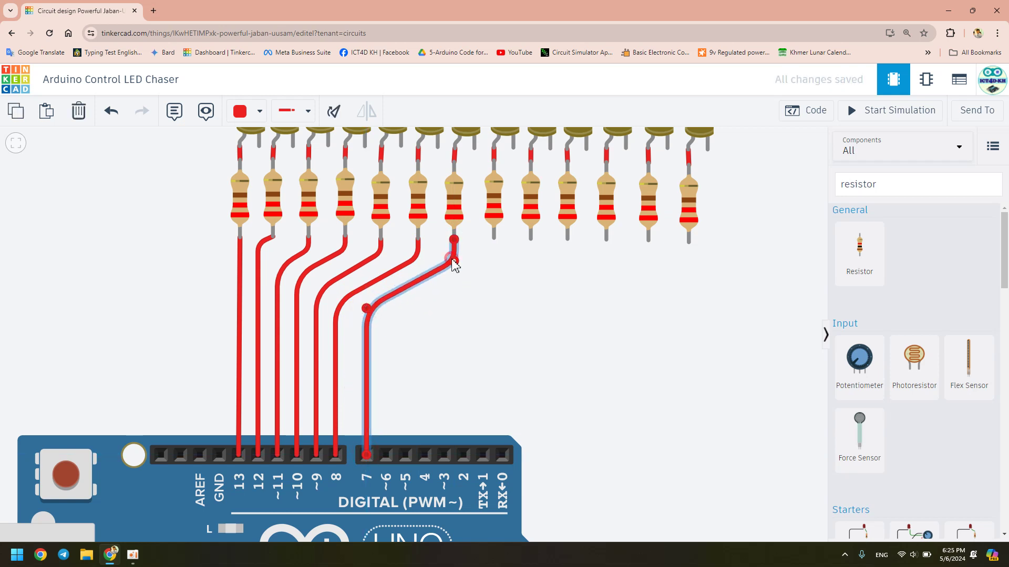
Step: Wire the eighth resistor's lower terminal to Arduino pin 6 and adjust its bends to run parallel to the neighbouring wire
{"action": "left_click", "coordinate": [494, 240]}
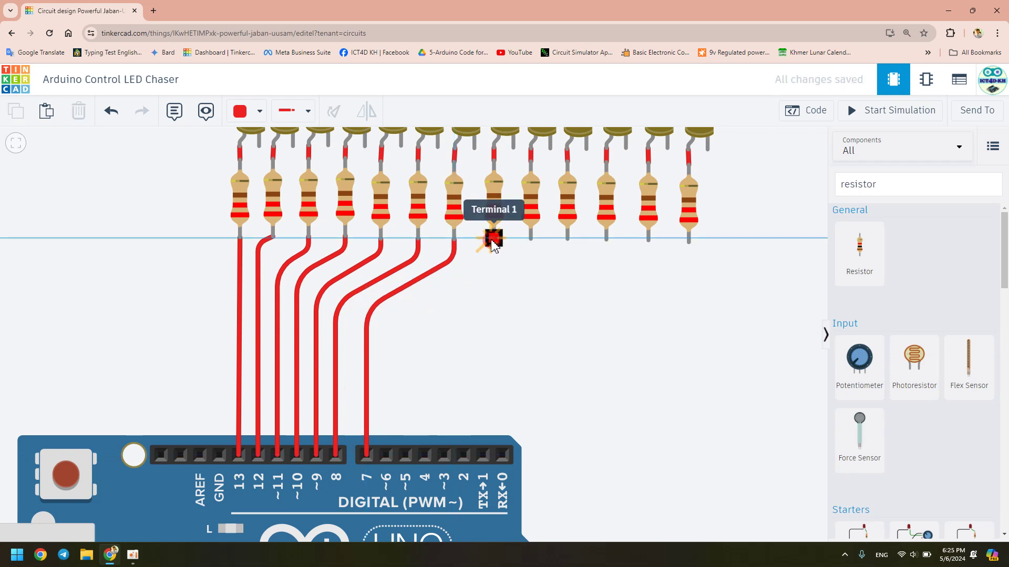
{"action": "left_click", "coordinate": [494, 269]}
{"action": "left_click", "coordinate": [388, 360]}
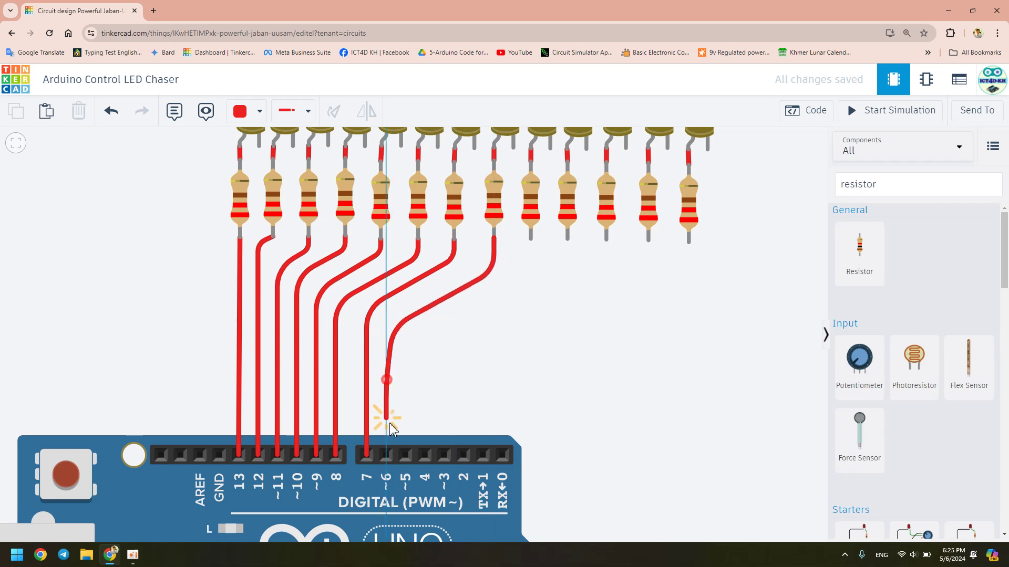
{"action": "left_click", "coordinate": [385, 453]}
{"action": "left_click_drag", "start_coordinate": [393, 328], "coordinate": [388, 319]}
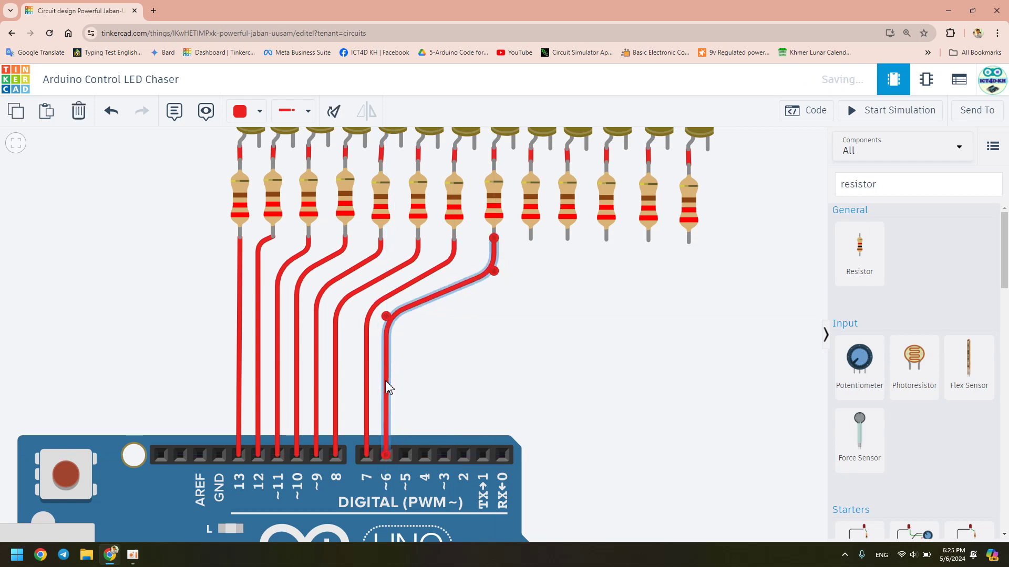
{"action": "left_click_drag", "start_coordinate": [493, 271], "coordinate": [495, 265]}
{"action": "left_click", "coordinate": [517, 274]}
Step: Wire the ninth resistor's lower terminal to Arduino pin 5 and straighten its bends beneath the resistor and above the pin
{"action": "left_click", "coordinate": [531, 239]}
{"action": "left_click", "coordinate": [525, 274]}
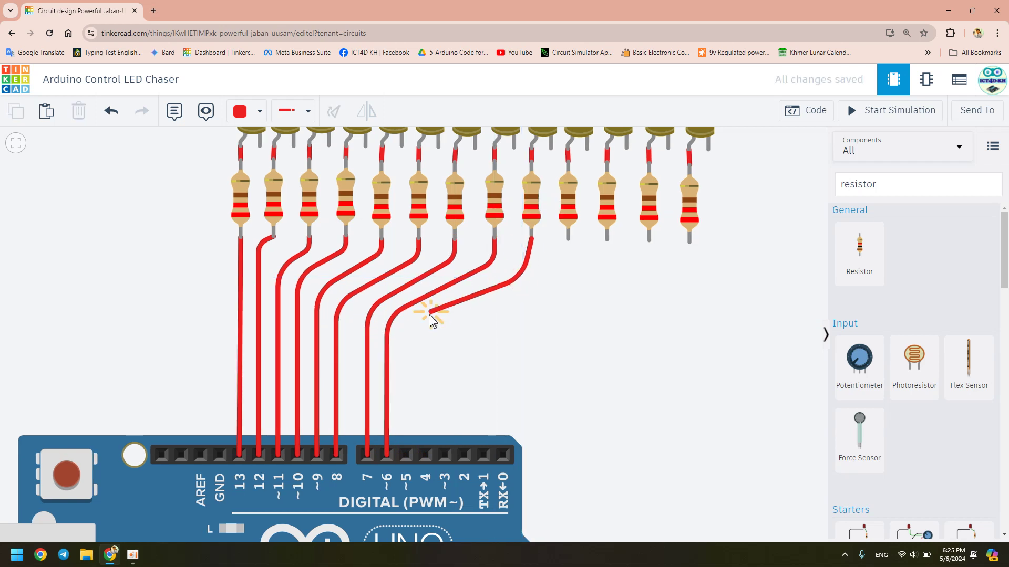
{"action": "left_click", "coordinate": [412, 343]}
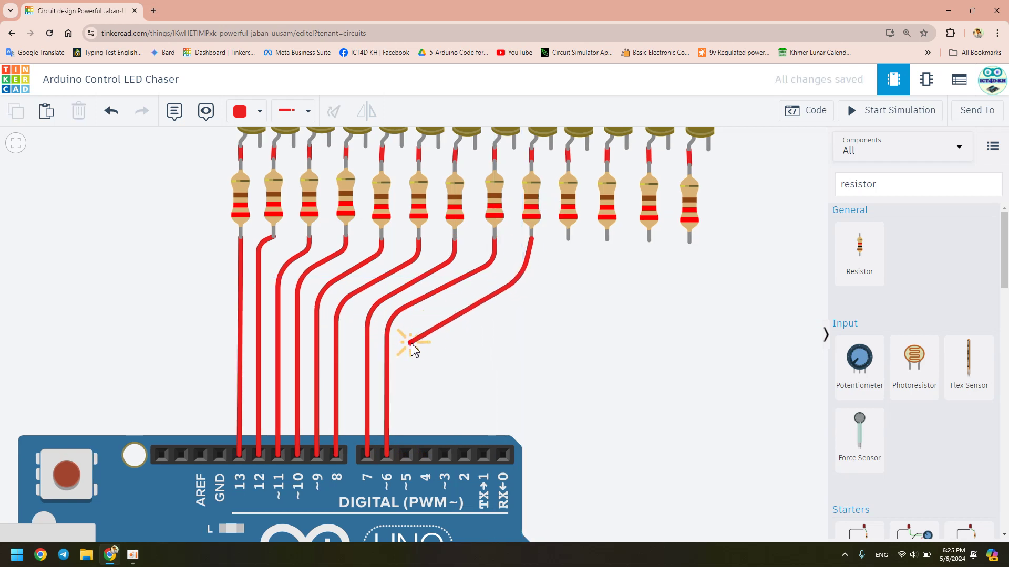
{"action": "left_click", "coordinate": [406, 455]}
{"action": "left_click_drag", "start_coordinate": [411, 344], "coordinate": [405, 344]}
{"action": "left_click_drag", "start_coordinate": [522, 283], "coordinate": [532, 266]}
{"action": "left_click_drag", "start_coordinate": [407, 345], "coordinate": [408, 334]}
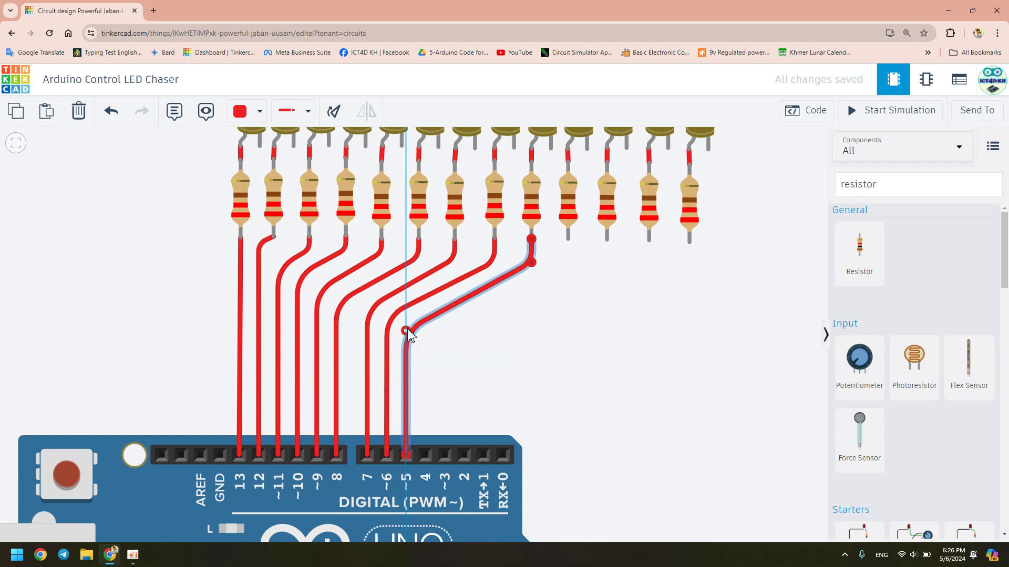
{"action": "left_click", "coordinate": [557, 314]}
Step: Wire the tenth resistor's lower terminal to Arduino pin 4 with two bends, and fine-tune both bend points
{"action": "left_click", "coordinate": [568, 241]}
{"action": "left_click", "coordinate": [568, 254]}
{"action": "left_click", "coordinate": [452, 338]}
{"action": "left_click", "coordinate": [422, 340]}
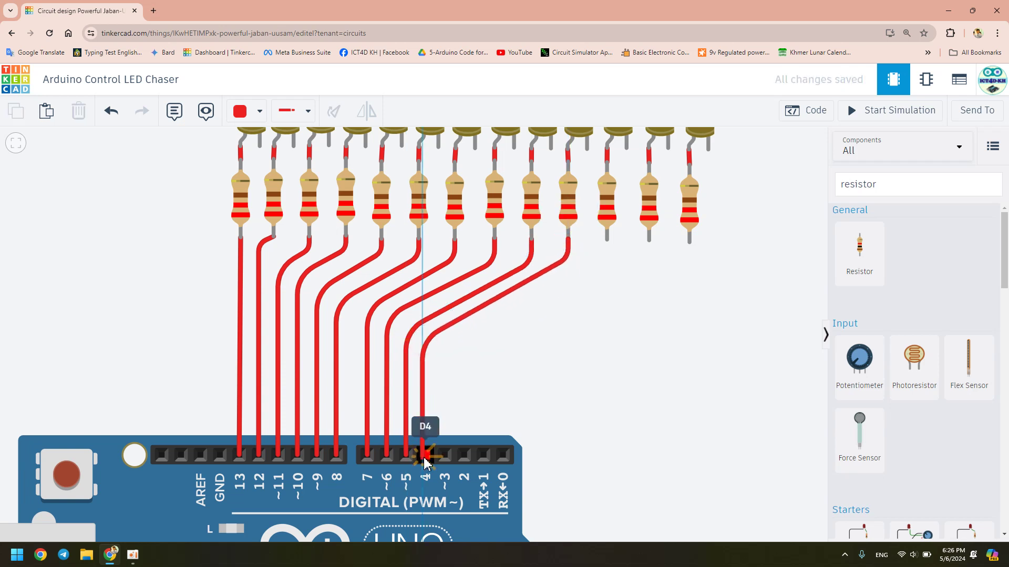
{"action": "left_click", "coordinate": [425, 455]}
{"action": "left_click_drag", "start_coordinate": [425, 351], "coordinate": [425, 344]}
{"action": "left_click_drag", "start_coordinate": [570, 260], "coordinate": [570, 262]}
Step: Wire the eleventh resistor's lower terminal to Arduino pin 3 and move its bends into line with the resistor and the pin
{"action": "left_click", "coordinate": [607, 243]}
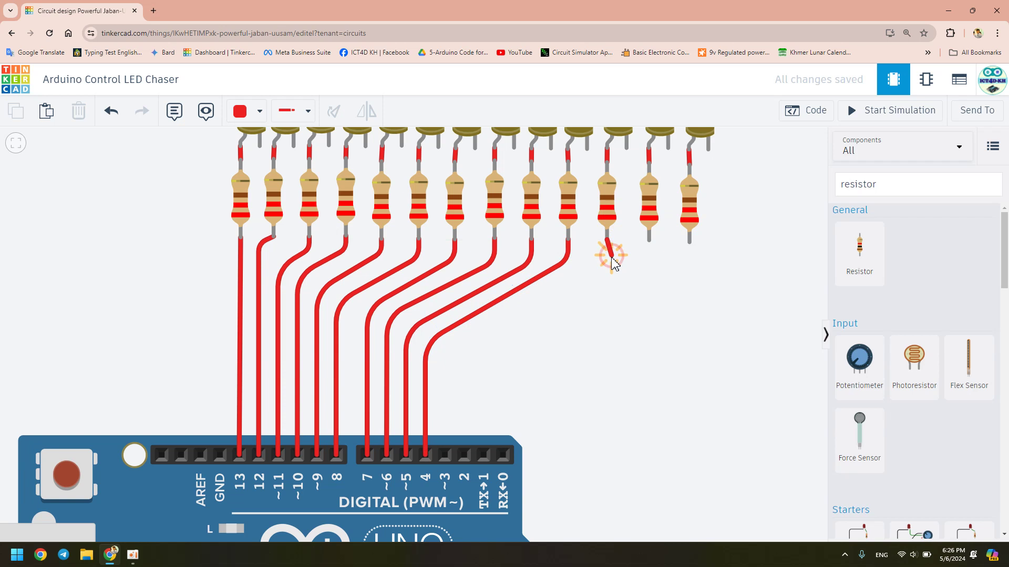
{"action": "left_click", "coordinate": [450, 387]}
{"action": "left_click", "coordinate": [445, 455]}
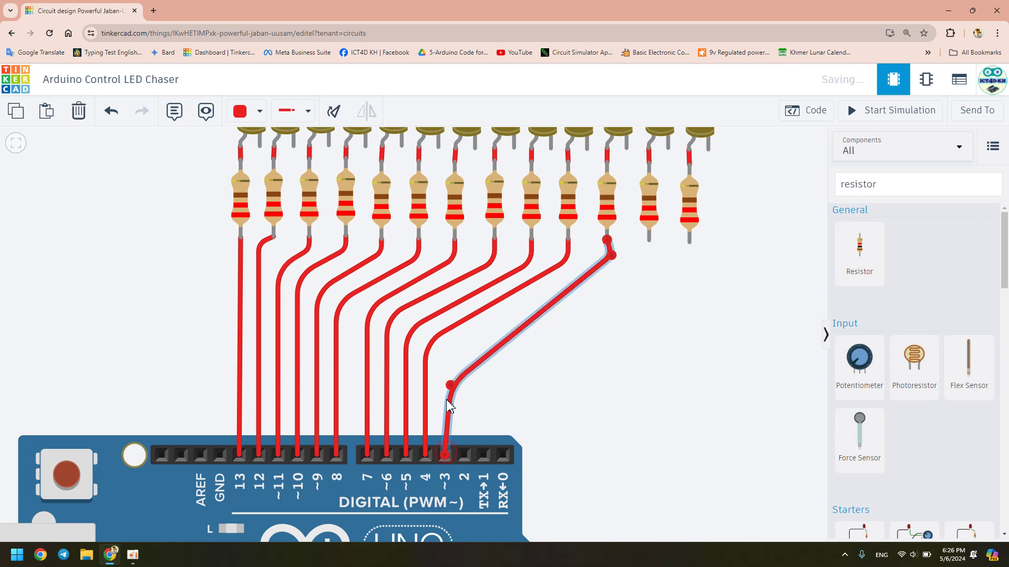
{"action": "left_click_drag", "start_coordinate": [450, 386], "coordinate": [444, 354]}
{"action": "left_click_drag", "start_coordinate": [611, 255], "coordinate": [607, 256]}
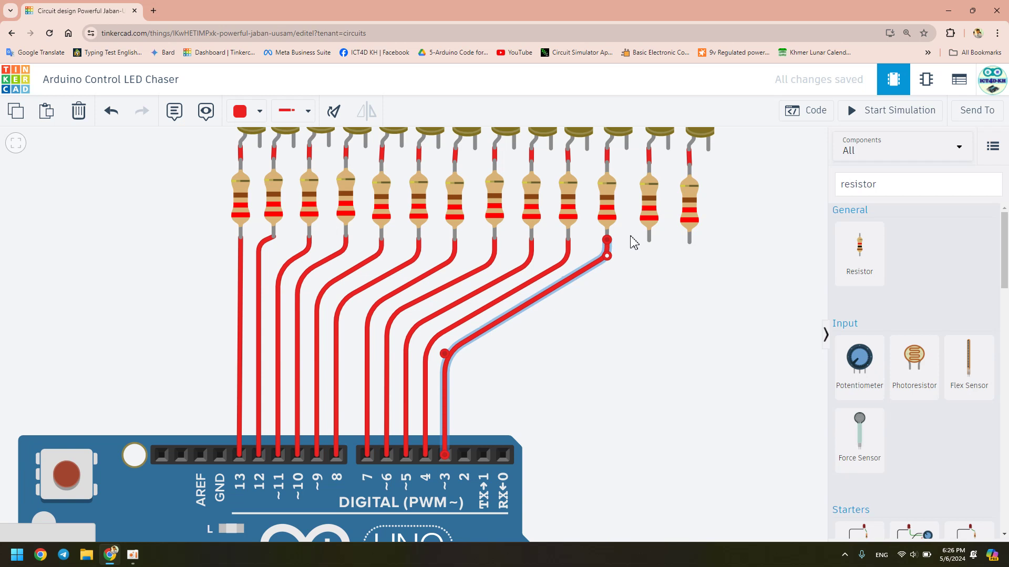
Step: Wire the twelfth resistor's lower terminal to Arduino pin 2 and reshape its bends so the wire drops vertically into the pin
{"action": "left_click", "coordinate": [649, 241]}
{"action": "left_click", "coordinate": [646, 265]}
{"action": "left_click", "coordinate": [459, 369]}
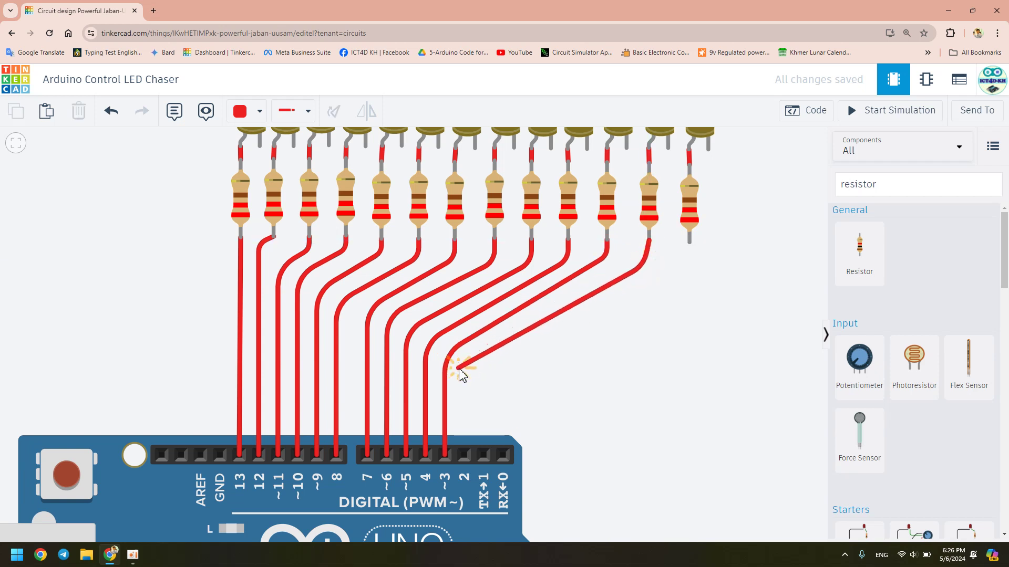
{"action": "left_click", "coordinate": [464, 455]}
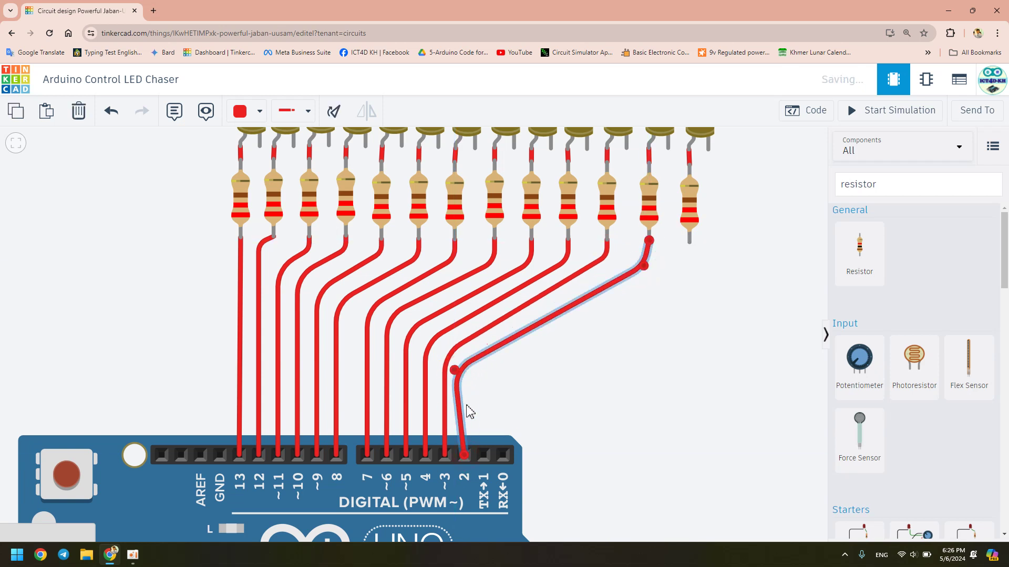
{"action": "left_click_drag", "start_coordinate": [456, 372], "coordinate": [468, 362]}
{"action": "mouse_move", "coordinate": [642, 267]}
{"action": "left_mouse_down"}
{"action": "mouse_move", "coordinate": [649, 262]}
{"action": "mouse_move", "coordinate": [617, 279]}
{"action": "mouse_move", "coordinate": [629, 274]}
{"action": "left_mouse_up"}
{"action": "left_click", "coordinate": [633, 294]}
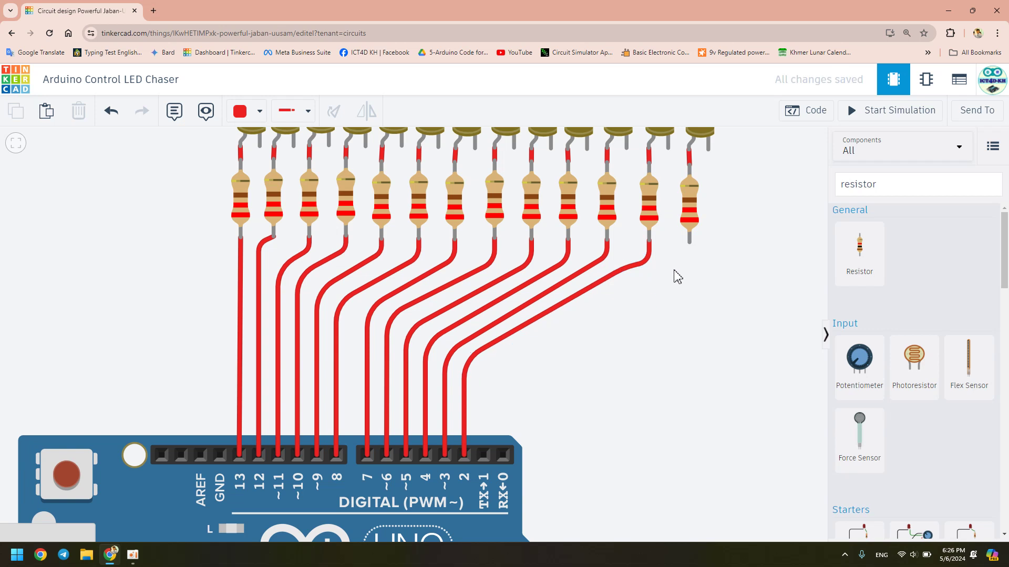
Step: Wire the thirteenth resistor's lower terminal to Arduino pin 1 and raise its two bends in line with the resistor and the pin
{"action": "left_click", "coordinate": [688, 240]}
{"action": "left_click", "coordinate": [695, 305]}
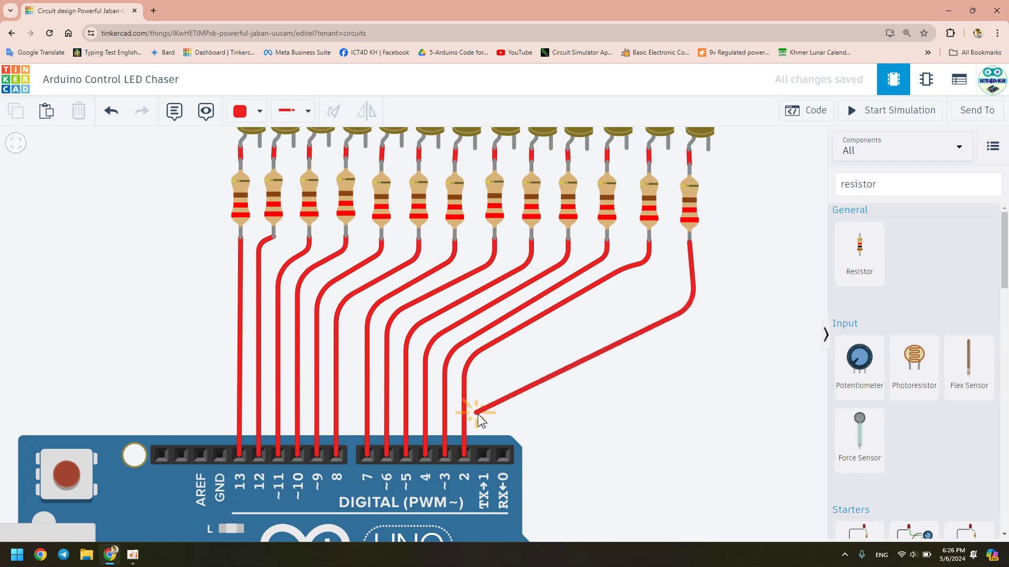
{"action": "left_click", "coordinate": [486, 404]}
{"action": "left_click", "coordinate": [485, 454]}
{"action": "left_click_drag", "start_coordinate": [487, 410], "coordinate": [485, 372]}
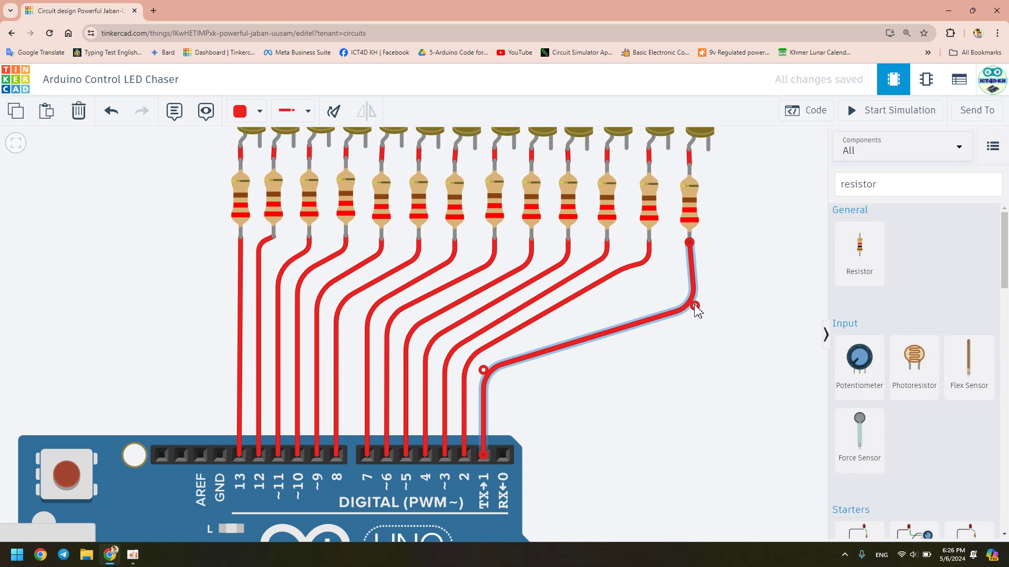
{"action": "left_click_drag", "start_coordinate": [695, 306], "coordinate": [693, 274]}
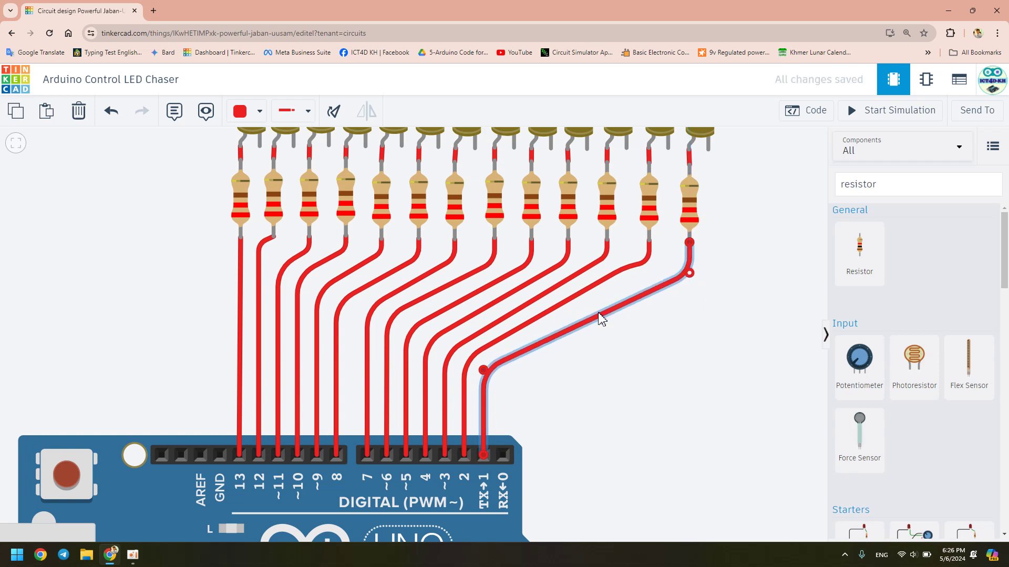
Step: Reshape the pin 1 wire by moving its upper bend closer to the resistor and adding a bend point on its diagonal
{"action": "scroll", "coordinate": [601, 318], "scroll_direction": "down", "scroll_amount": 2}
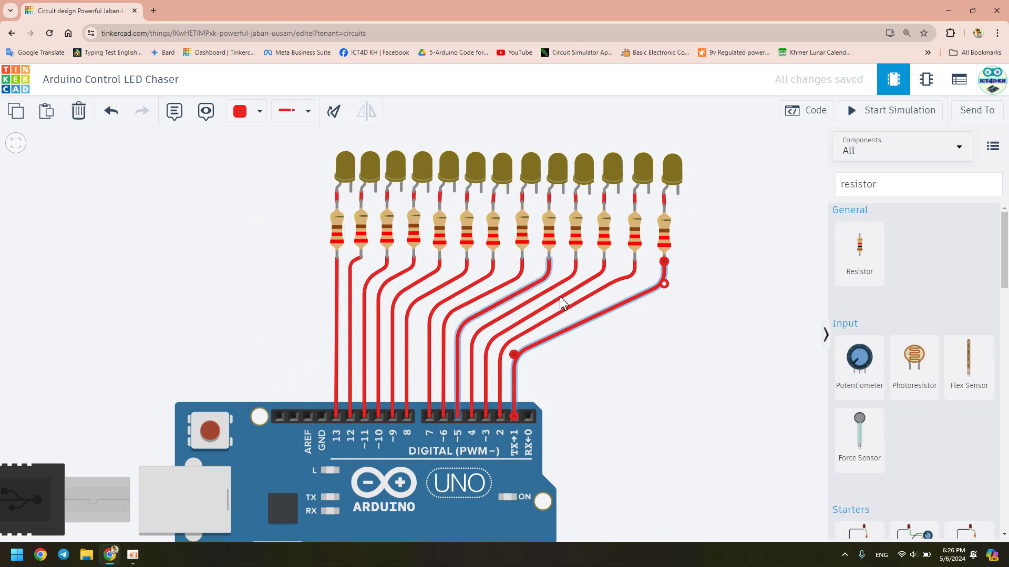
{"action": "left_click_drag", "start_coordinate": [664, 283], "coordinate": [661, 275]}
{"action": "left_click", "coordinate": [622, 304]}
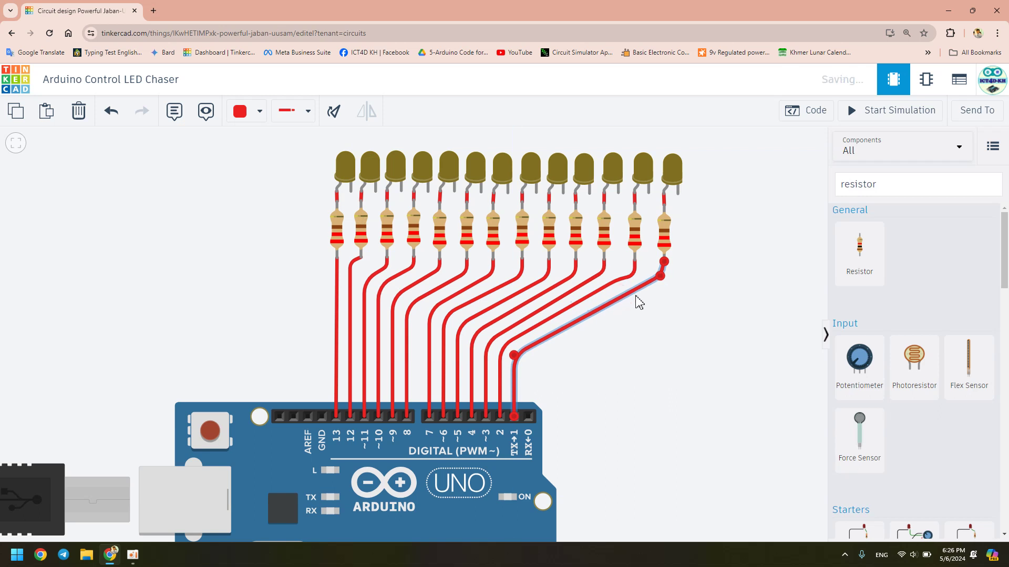
{"action": "mouse_move", "coordinate": [628, 297]}
{"action": "left_mouse_down"}
{"action": "mouse_move", "coordinate": [653, 300]}
{"action": "mouse_move", "coordinate": [623, 295]}
{"action": "left_mouse_up"}
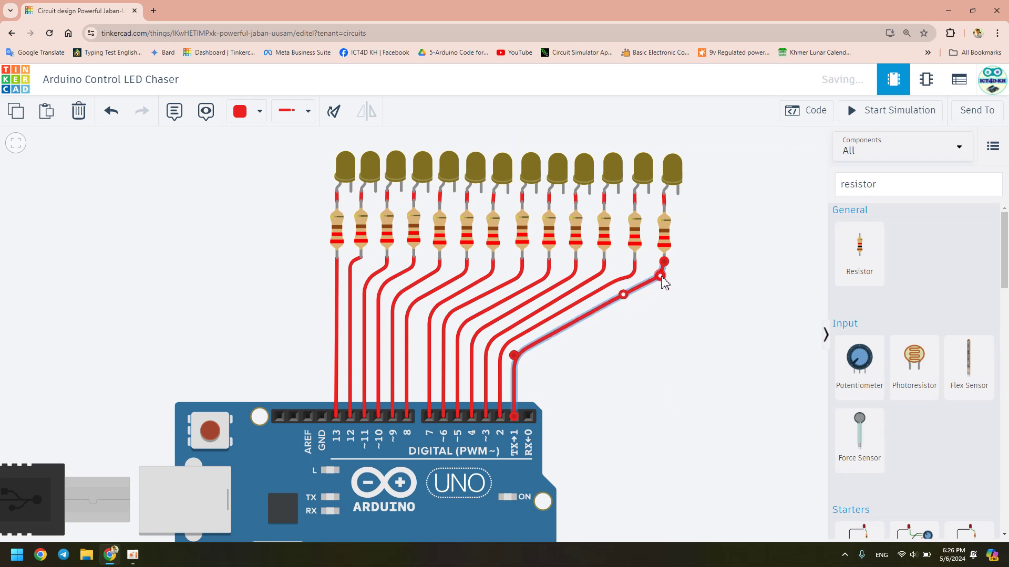
{"action": "scroll", "coordinate": [701, 264], "scroll_direction": "down", "scroll_amount": 2}
{"action": "left_click", "coordinate": [710, 320]}
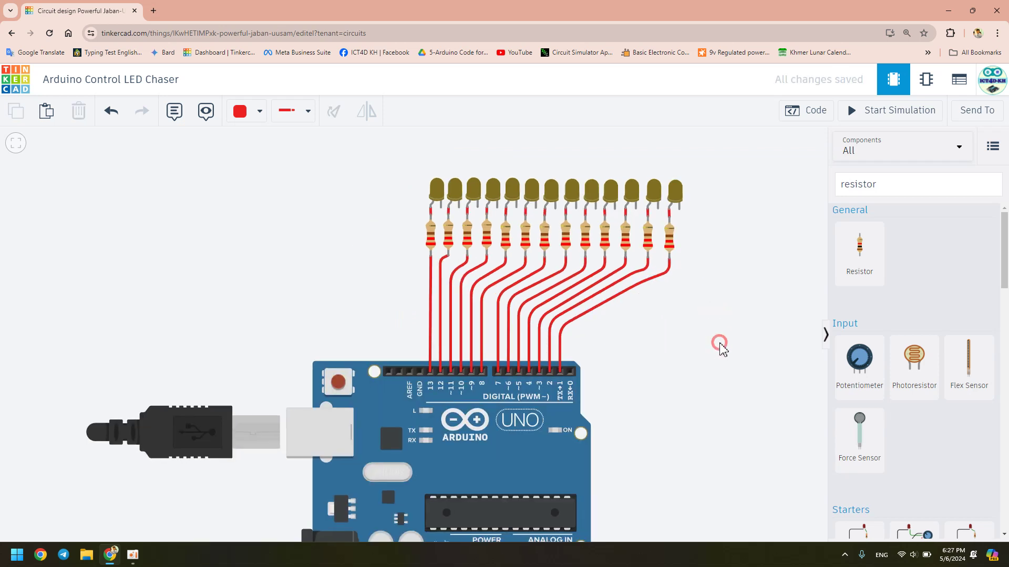
{"action": "scroll", "coordinate": [722, 348], "scroll_direction": "down", "scroll_amount": 1}
{"action": "left_click_drag", "start_coordinate": [721, 367], "coordinate": [578, 336]}
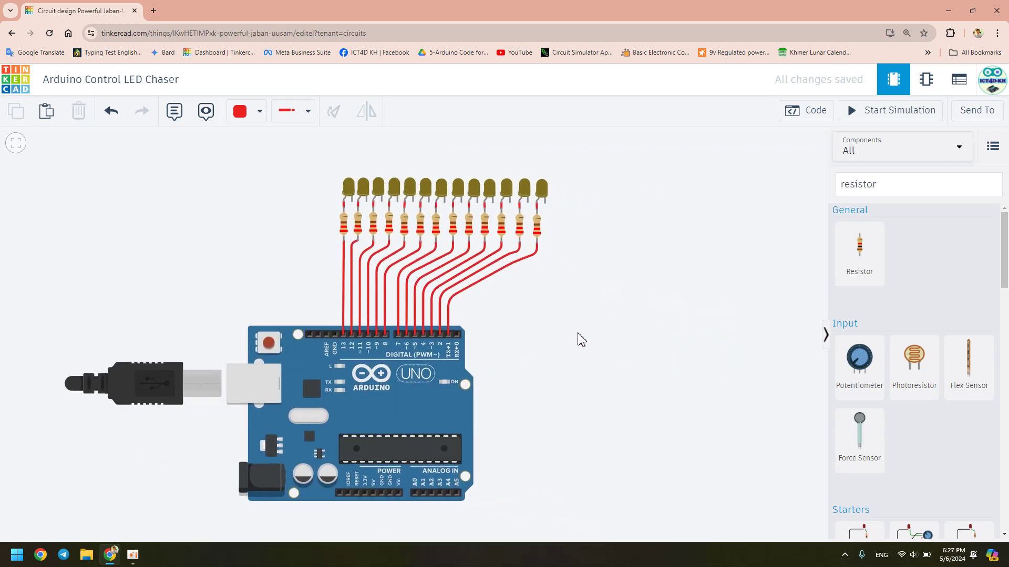
{"action": "left_click", "coordinate": [349, 187]}
{"action": "left_click_drag", "start_coordinate": [349, 188], "coordinate": [351, 164]}
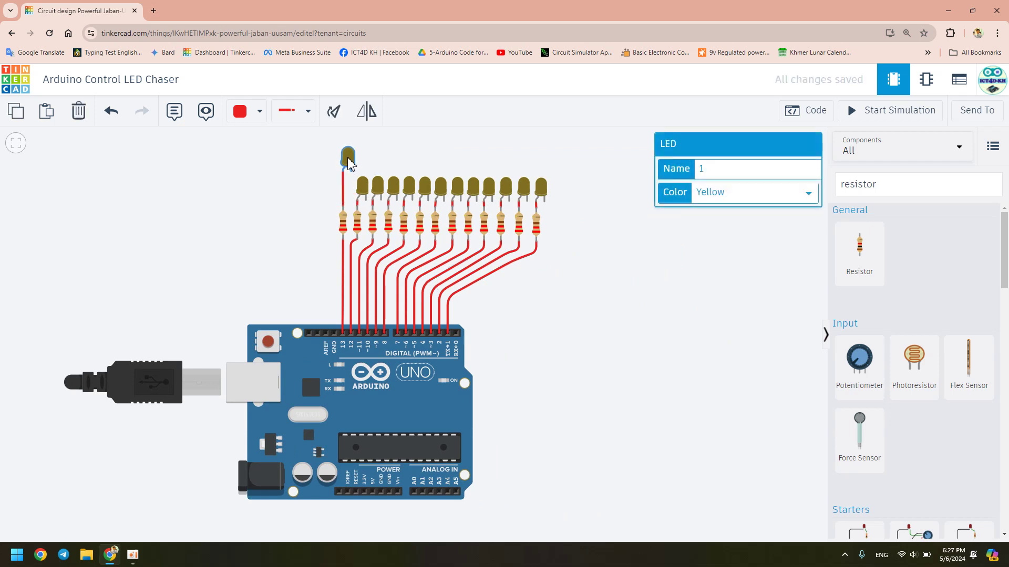
{"action": "key", "text": "ctrl+z"}
{"action": "scroll", "coordinate": [363, 213], "scroll_direction": "up", "scroll_amount": 2}
{"action": "left_click", "coordinate": [347, 195]}
{"action": "left_click", "coordinate": [347, 243]}
{"action": "left_click", "coordinate": [332, 324]}
{"action": "left_click_drag", "start_coordinate": [335, 327], "coordinate": [345, 243]}
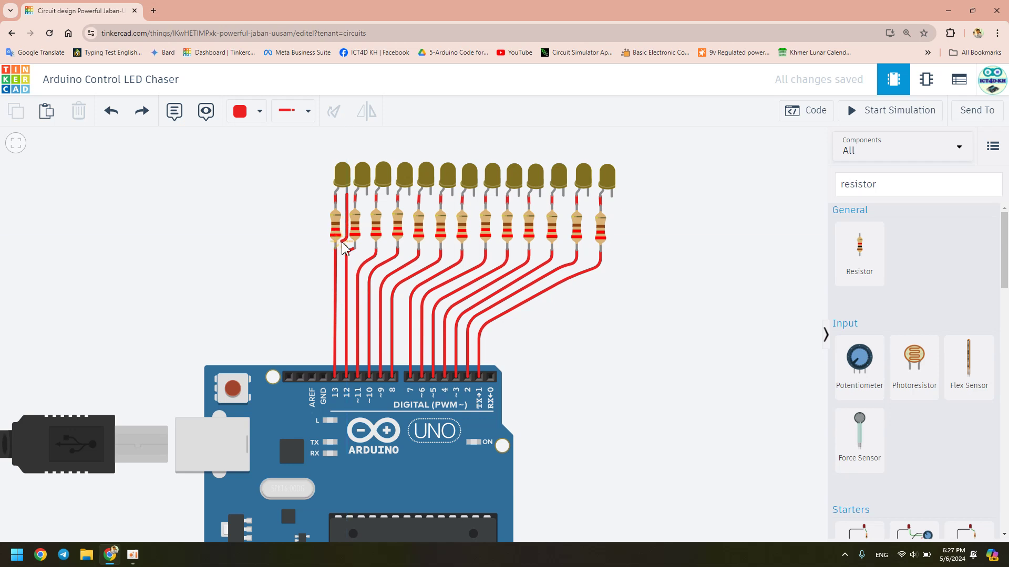
Step: Raise the first LED straight up, well above the row of the other twelve LEDs
{"action": "left_click", "coordinate": [347, 181]}
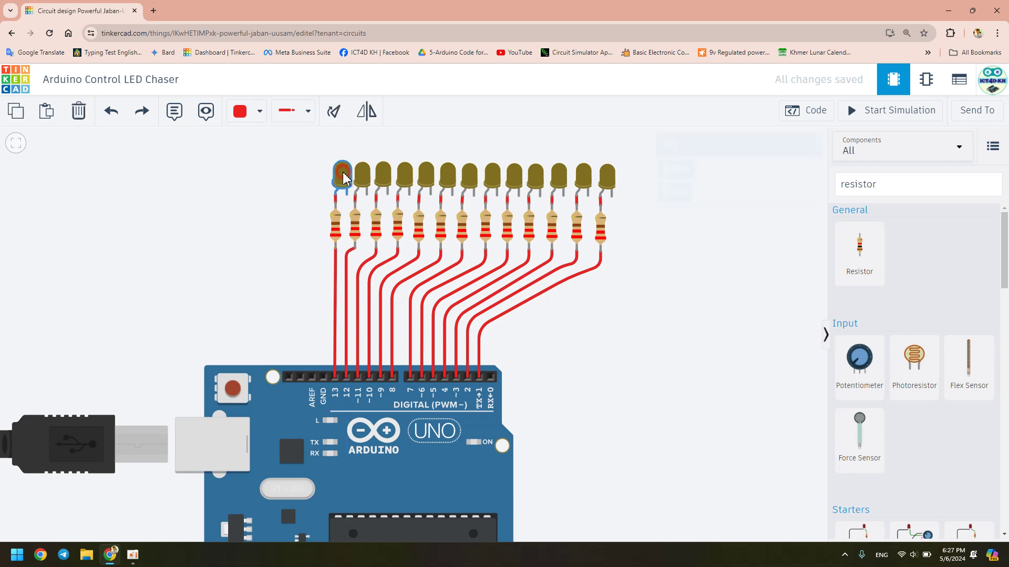
{"action": "scroll", "coordinate": [386, 391], "scroll_direction": "down", "scroll_amount": 2}
{"action": "left_click_drag", "start_coordinate": [569, 342], "coordinate": [556, 389]}
{"action": "left_click_drag", "start_coordinate": [349, 300], "coordinate": [347, 239]}
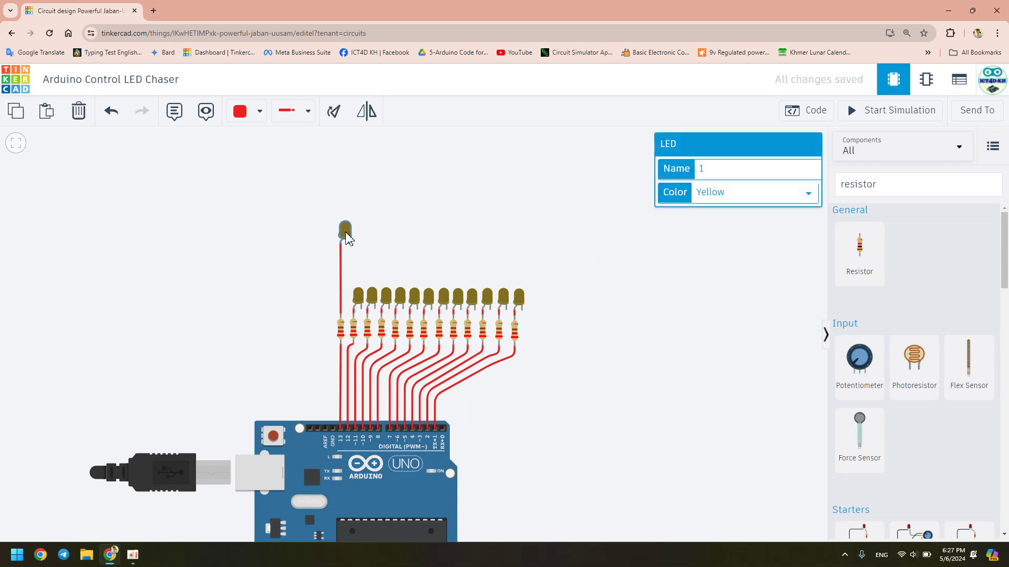
Step: Wire the first LED's cathode over the LED row, around the Arduino's analog-pin side and below the board to the power header's GND pin
{"action": "scroll", "coordinate": [398, 214], "scroll_direction": "up", "scroll_amount": 3}
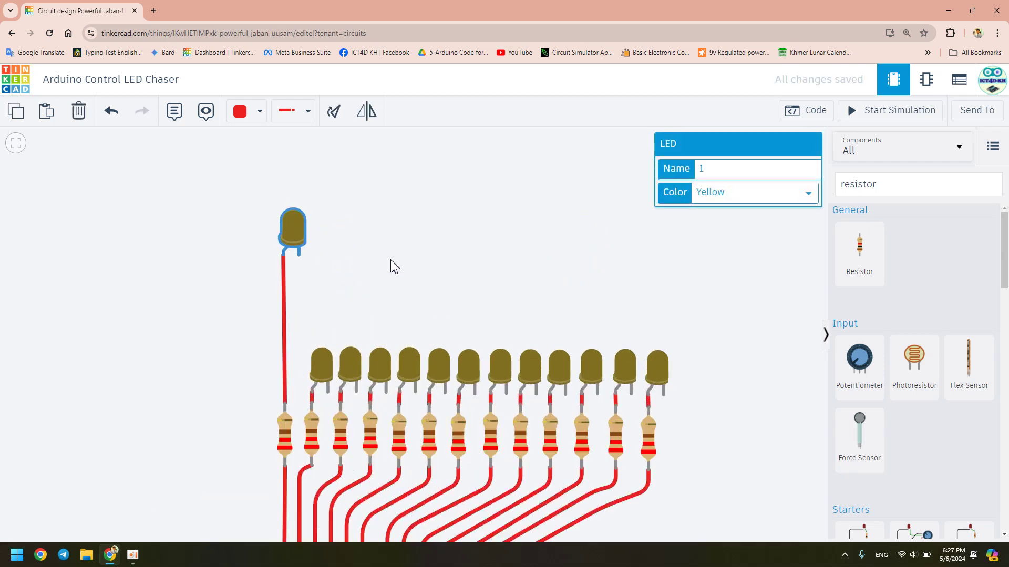
{"action": "left_click", "coordinate": [300, 258]}
{"action": "left_click", "coordinate": [300, 320]}
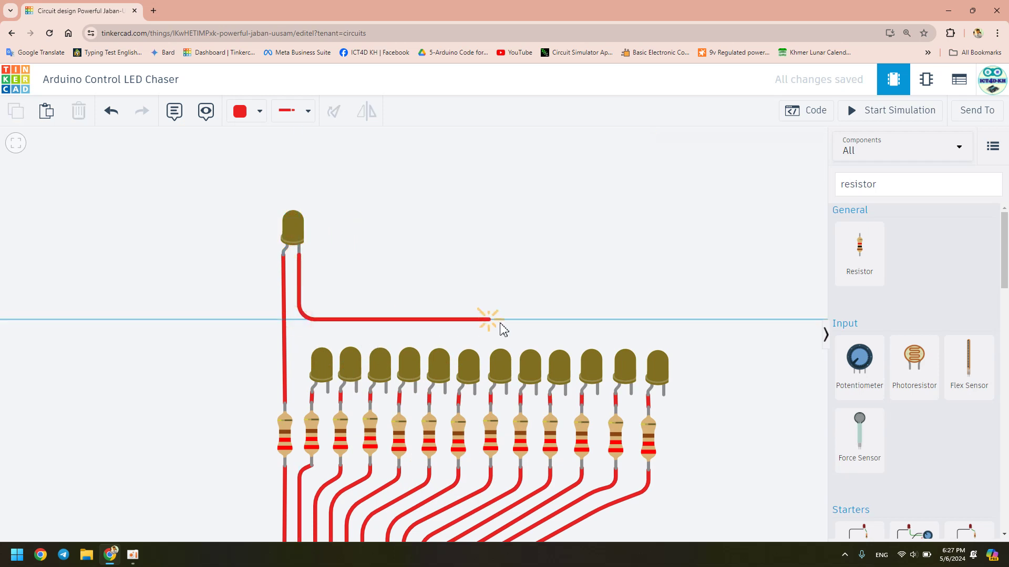
{"action": "scroll", "coordinate": [505, 326], "scroll_direction": "down", "scroll_amount": 3}
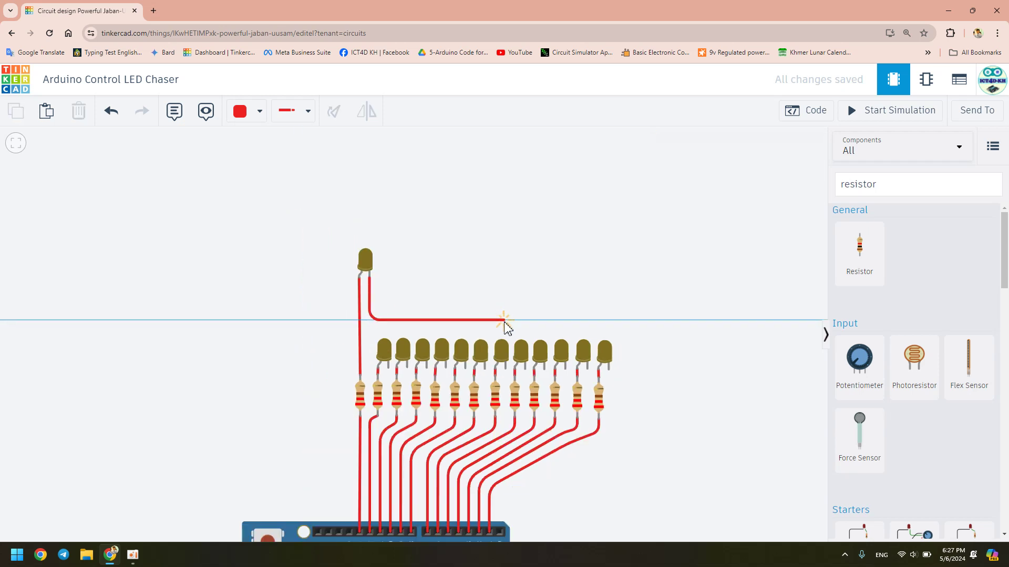
{"action": "left_click", "coordinate": [590, 320]}
{"action": "scroll", "coordinate": [599, 389], "scroll_direction": "down", "scroll_amount": 4}
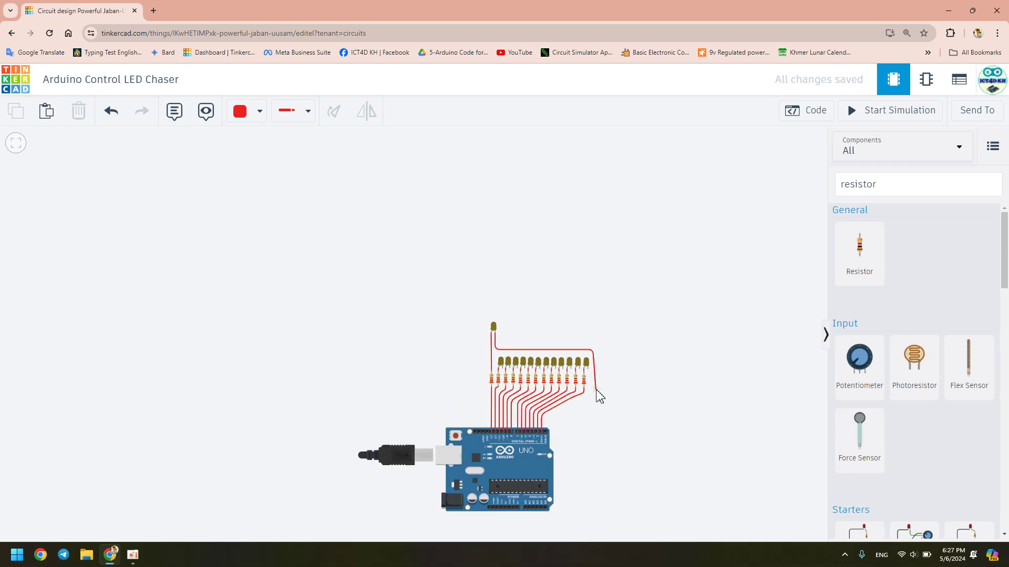
{"action": "scroll", "coordinate": [584, 488], "scroll_direction": "up", "scroll_amount": 5}
{"action": "scroll", "coordinate": [586, 494], "scroll_direction": "up", "scroll_amount": 1}
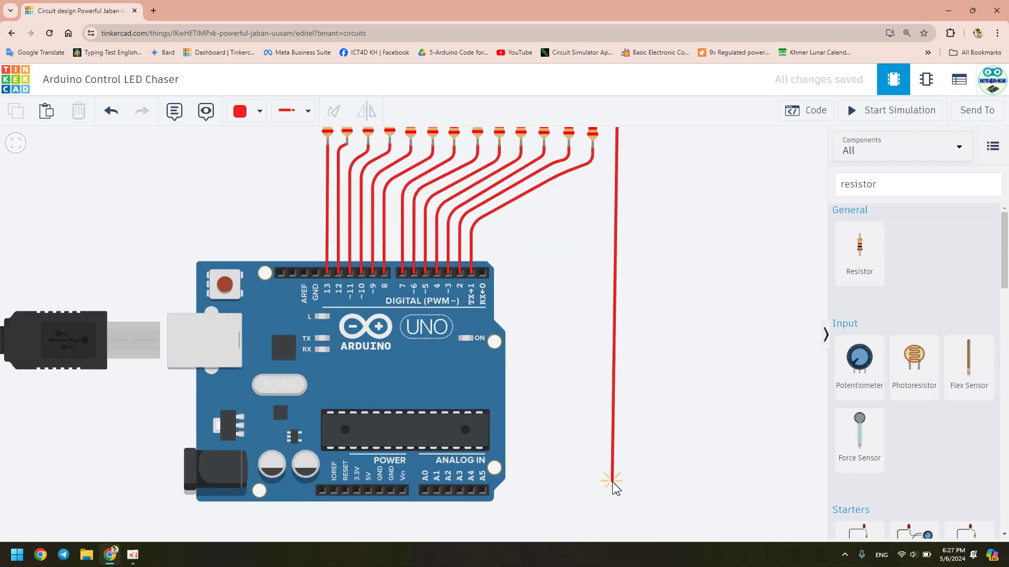
{"action": "left_click", "coordinate": [612, 528]}
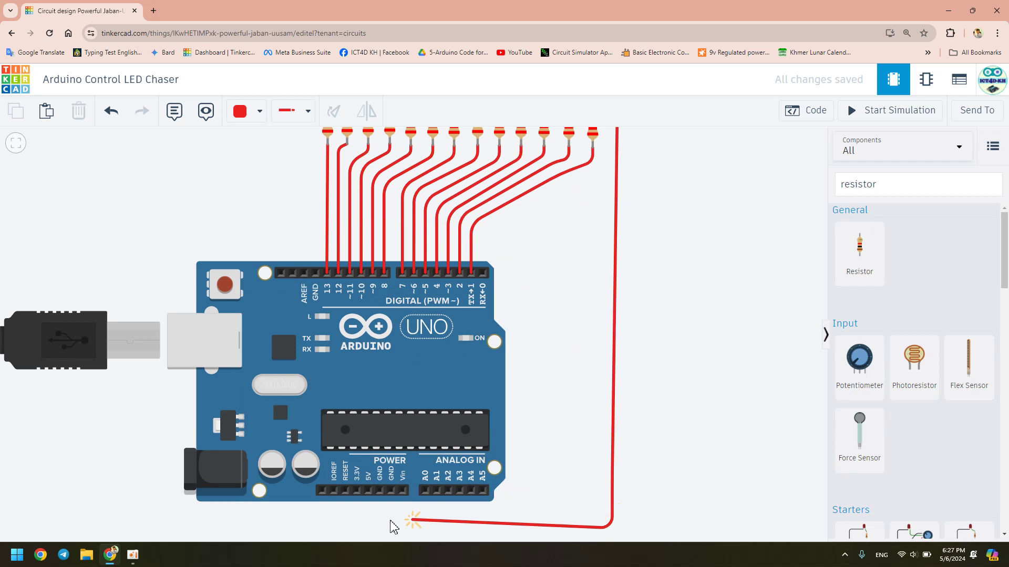
{"action": "left_click", "coordinate": [379, 491]}
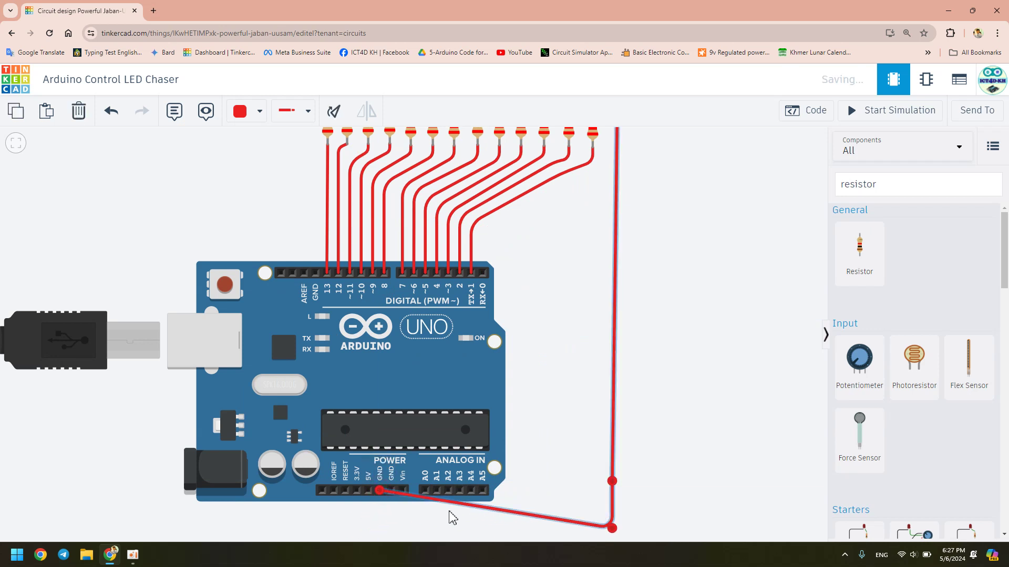
Step: Square up the first LED's ground wire beneath the board with one bend directly below GND and a level lower corner
{"action": "left_click_drag", "start_coordinate": [500, 516], "coordinate": [379, 522]}
{"action": "left_click_drag", "start_coordinate": [613, 528], "coordinate": [612, 522]}
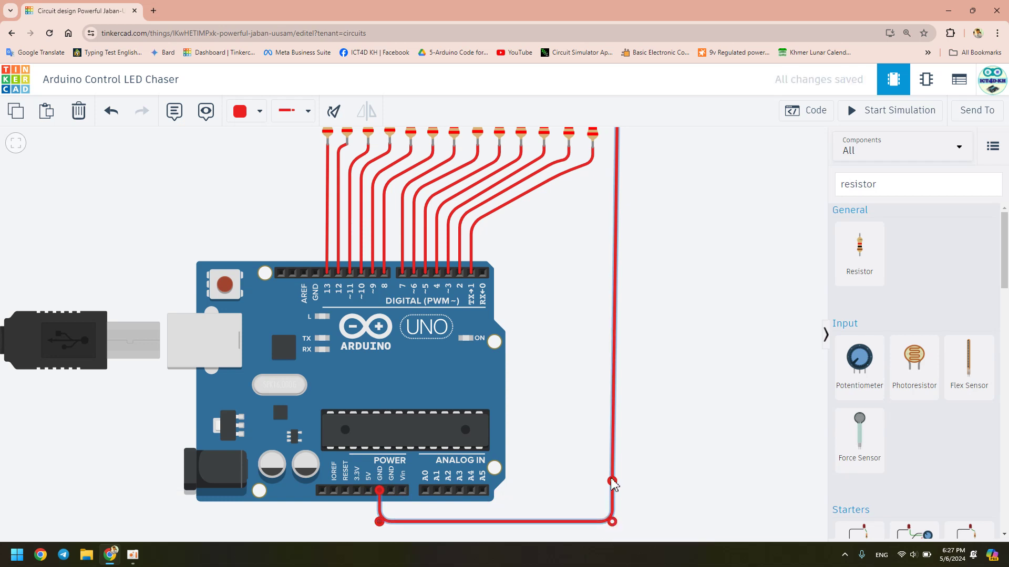
{"action": "scroll", "coordinate": [633, 458], "scroll_direction": "down", "scroll_amount": 3}
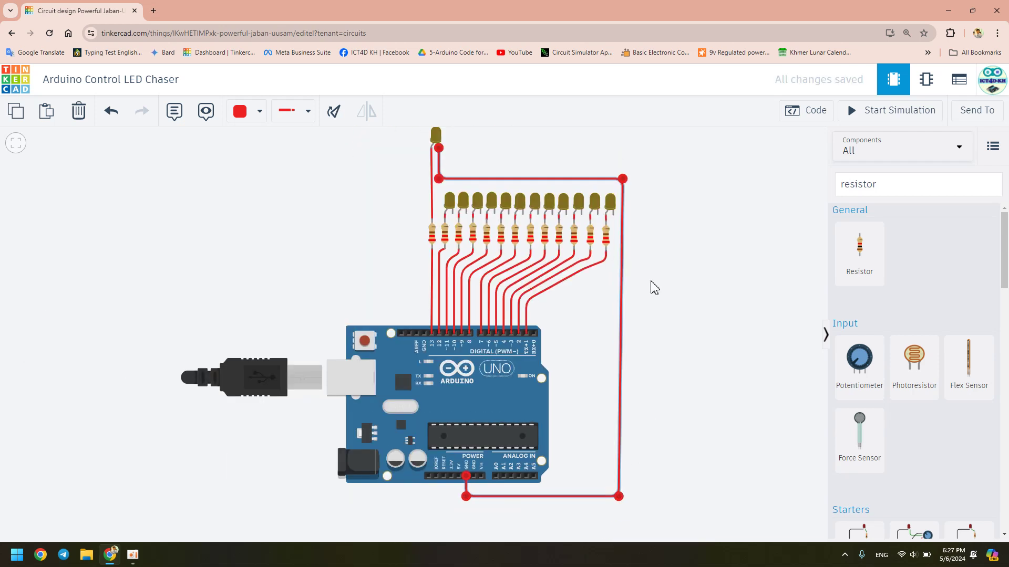
Step: Change the first LED's ground wire color to Black
{"action": "left_click_drag", "start_coordinate": [680, 196], "coordinate": [667, 258]}
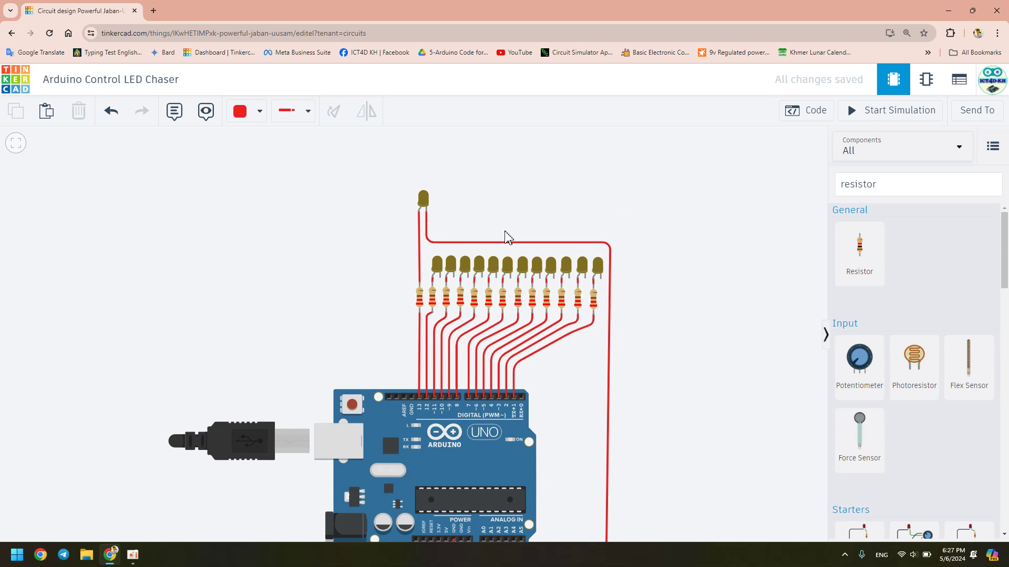
{"action": "left_click", "coordinate": [460, 242]}
{"action": "left_click", "coordinate": [259, 111]}
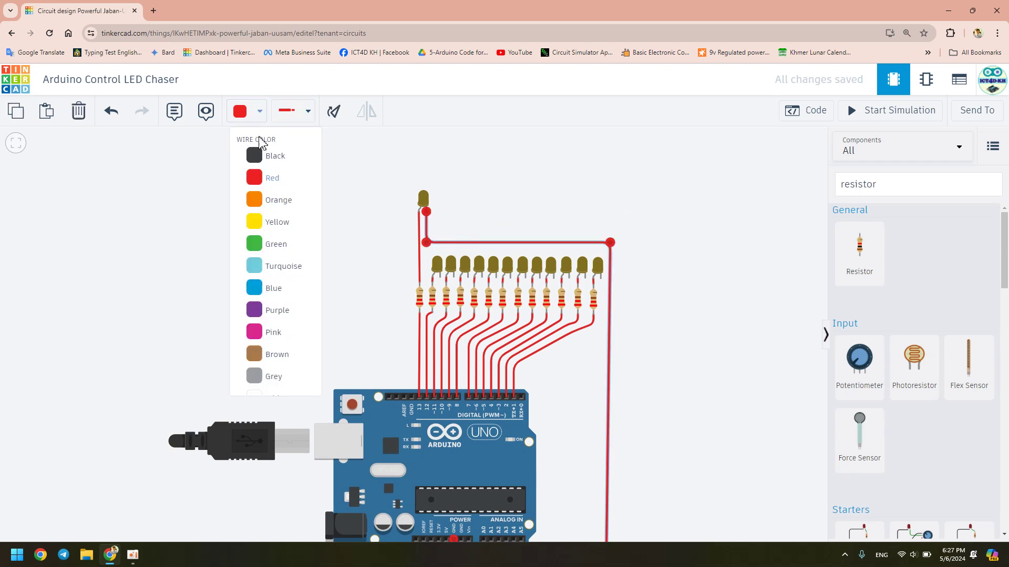
{"action": "left_click", "coordinate": [255, 153]}
{"action": "left_click", "coordinate": [710, 311]}
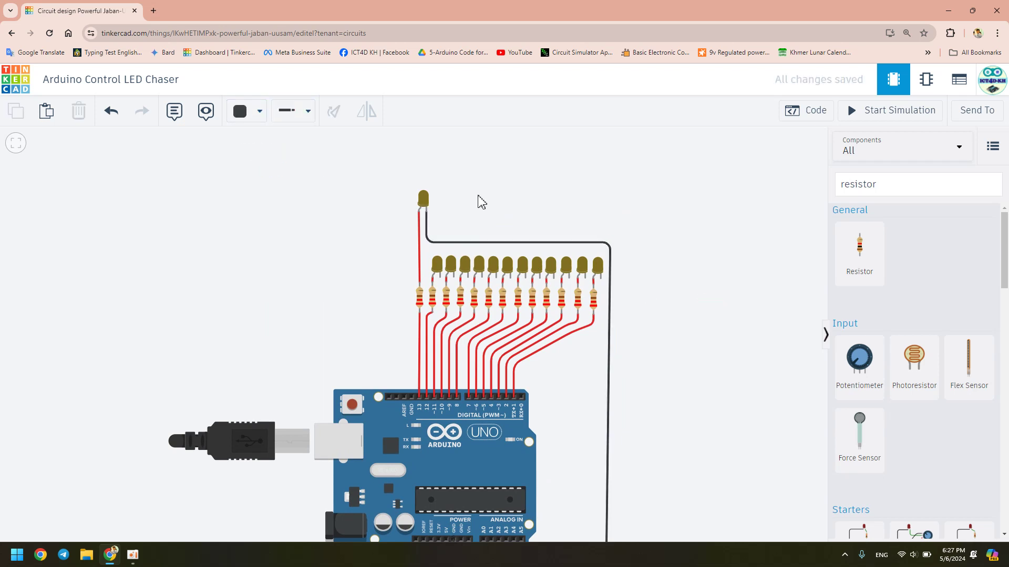
Step: Raise the second LED so it sits level beside the first LED
{"action": "scroll", "coordinate": [482, 202], "scroll_direction": "up", "scroll_amount": 4}
{"action": "left_click", "coordinate": [385, 353]}
{"action": "left_click_drag", "start_coordinate": [384, 353], "coordinate": [388, 211]}
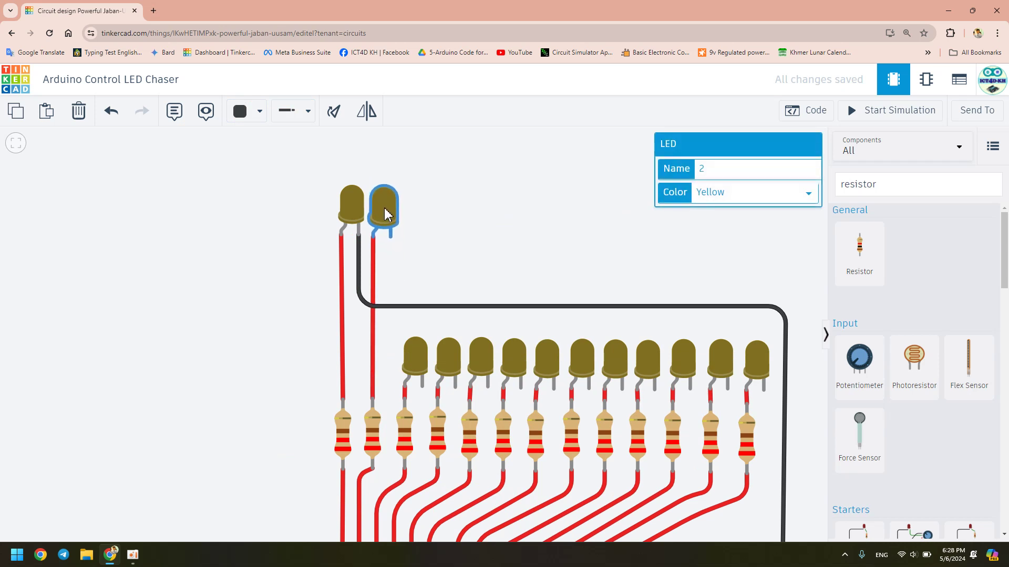
{"action": "left_click", "coordinate": [438, 221]}
Step: Wire the second LED's cathode to the same Arduino GND pin, following the route of the first ground wire
{"action": "left_click", "coordinate": [393, 241]}
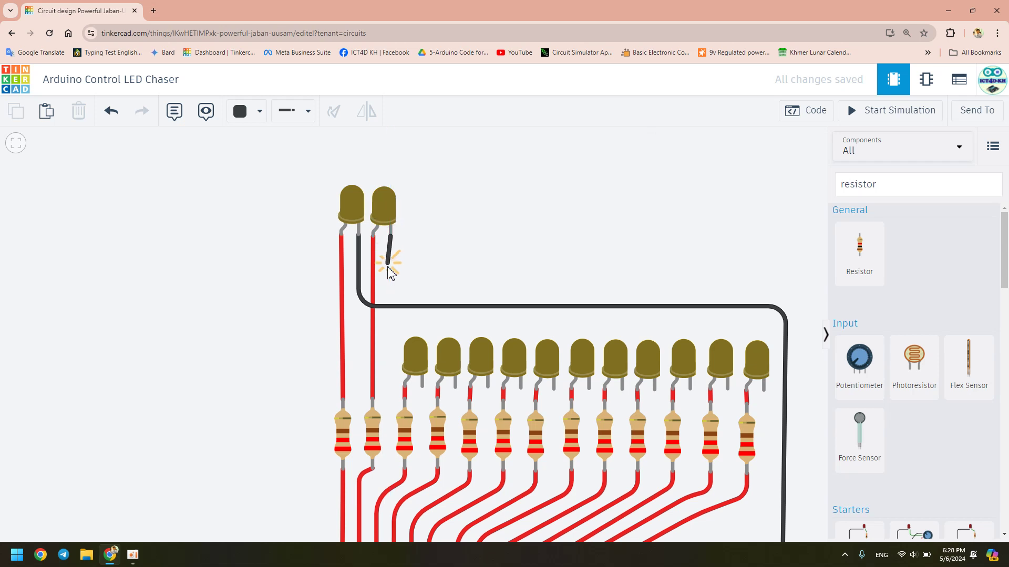
{"action": "left_click", "coordinate": [392, 307]}
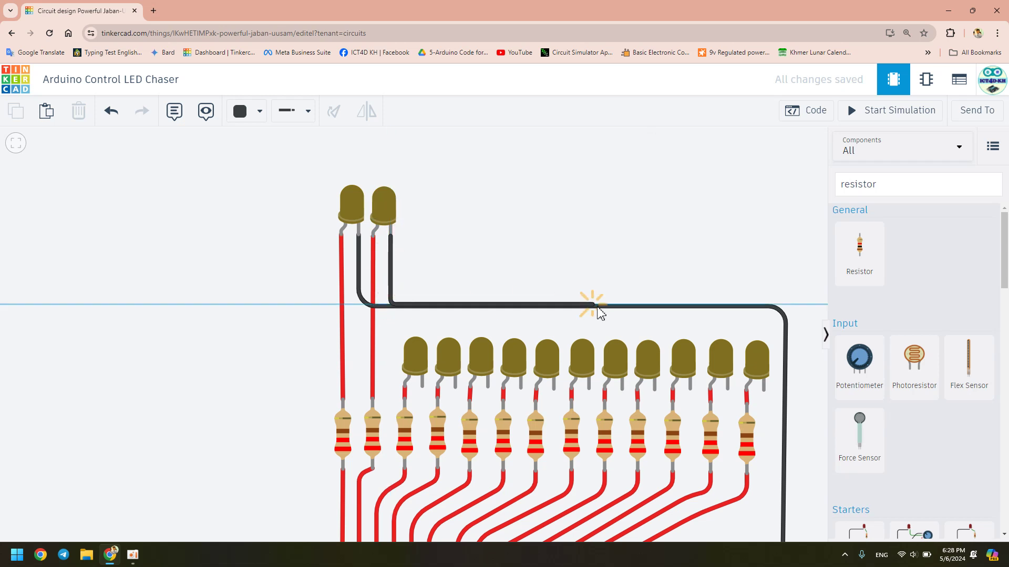
{"action": "mouse_move", "coordinate": [772, 314]}
{"action": "left_mouse_down"}
{"action": "mouse_move", "coordinate": [762, 294]}
{"action": "mouse_move", "coordinate": [773, 311]}
{"action": "left_mouse_up"}
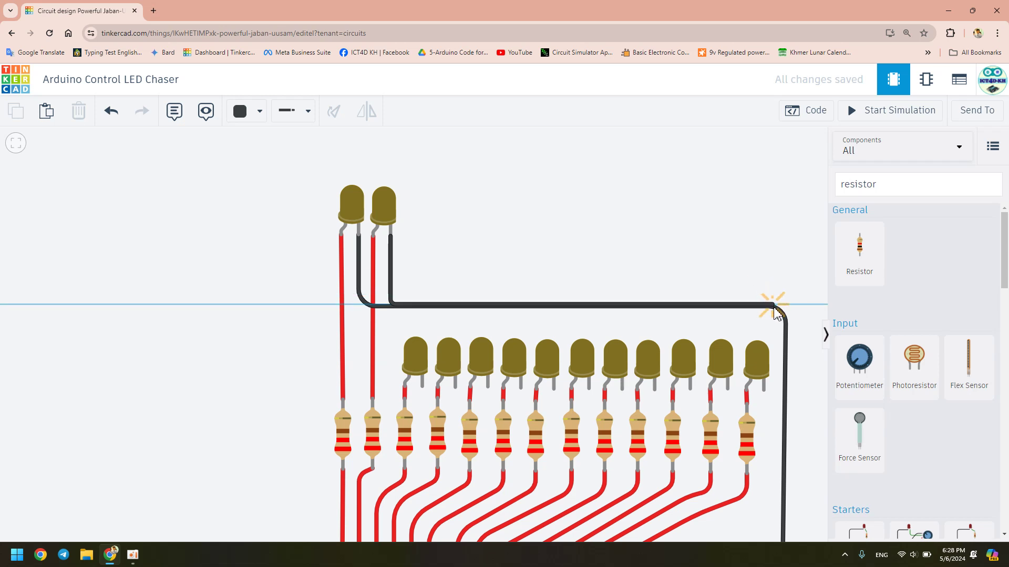
{"action": "scroll", "coordinate": [781, 308], "scroll_direction": "down", "scroll_amount": 3}
{"action": "scroll", "coordinate": [815, 367], "scroll_direction": "down", "scroll_amount": 2}
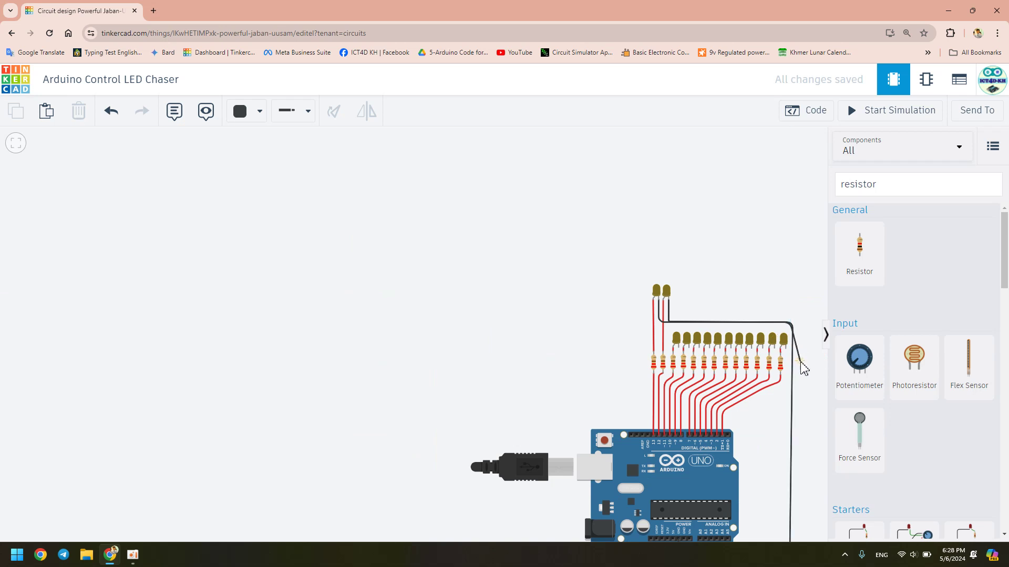
{"action": "scroll", "coordinate": [804, 368], "scroll_direction": "down", "scroll_amount": 5}
{"action": "scroll", "coordinate": [486, 300], "scroll_direction": "up", "scroll_amount": 10}
{"action": "left_click", "coordinate": [476, 489]}
{"action": "left_click", "coordinate": [160, 513]}
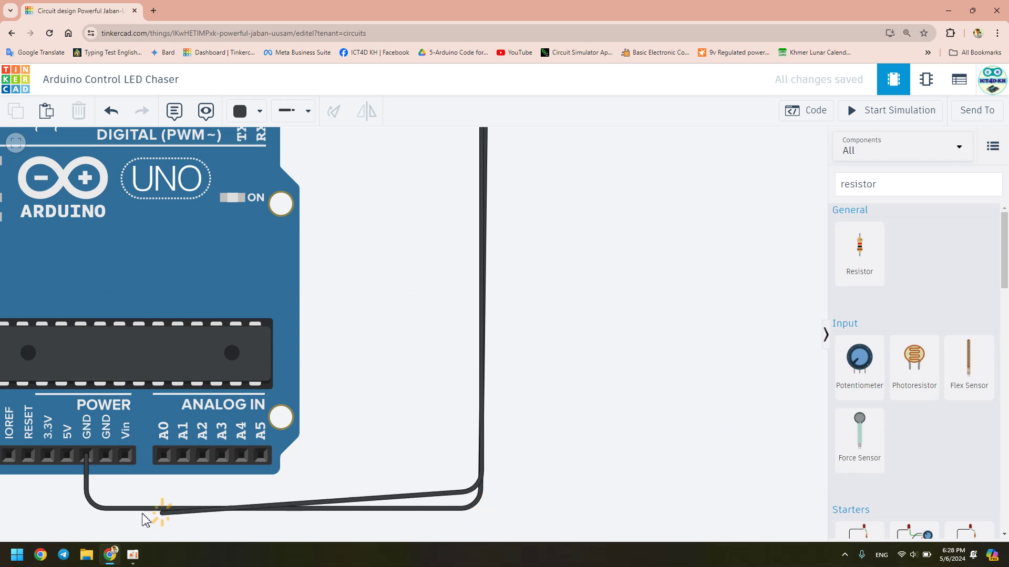
{"action": "left_click", "coordinate": [88, 506]}
{"action": "left_click", "coordinate": [86, 456]}
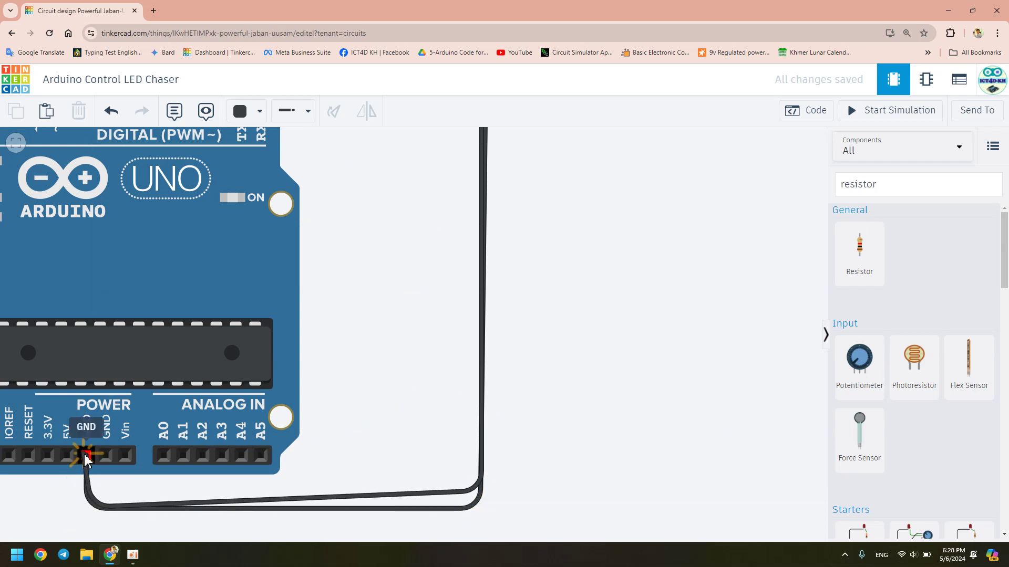
{"action": "left_click", "coordinate": [87, 456]}
Step: Move the second ground wire's two lower bends onto the first ground wire below the Arduino
{"action": "left_click_drag", "start_coordinate": [92, 508], "coordinate": [87, 508]}
{"action": "left_click_drag", "start_coordinate": [473, 489], "coordinate": [468, 511]}
{"action": "left_click", "coordinate": [545, 466]}
{"action": "scroll", "coordinate": [549, 468], "scroll_direction": "down", "scroll_amount": 1}
{"action": "scroll", "coordinate": [549, 468], "scroll_direction": "down", "scroll_amount": 3}
Step: Adjust the ground wires' upper corner bends beside the LED row so the two black wires overlap
{"action": "left_click_drag", "start_coordinate": [560, 176], "coordinate": [559, 360]}
{"action": "scroll", "coordinate": [552, 333], "scroll_direction": "up", "scroll_amount": 4}
{"action": "left_click_drag", "start_coordinate": [465, 352], "coordinate": [474, 361]}
{"action": "left_click_drag", "start_coordinate": [475, 325], "coordinate": [473, 321]}
{"action": "left_click", "coordinate": [492, 319]}
Step: Raise the third LED so it sits level beside the first two LEDs
{"action": "scroll", "coordinate": [492, 320], "scroll_direction": "down", "scroll_amount": 3}
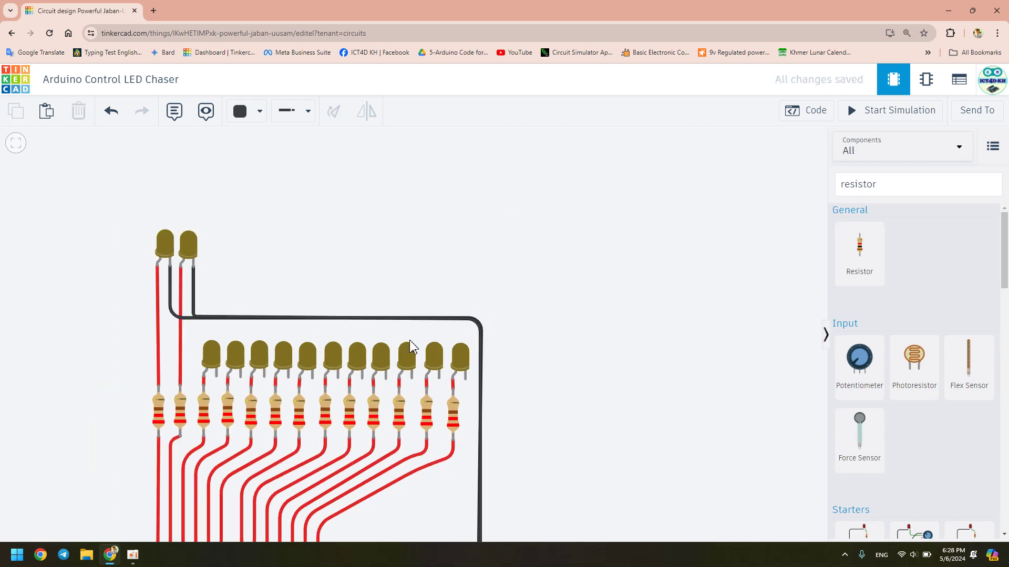
{"action": "left_click_drag", "start_coordinate": [215, 357], "coordinate": [212, 256]}
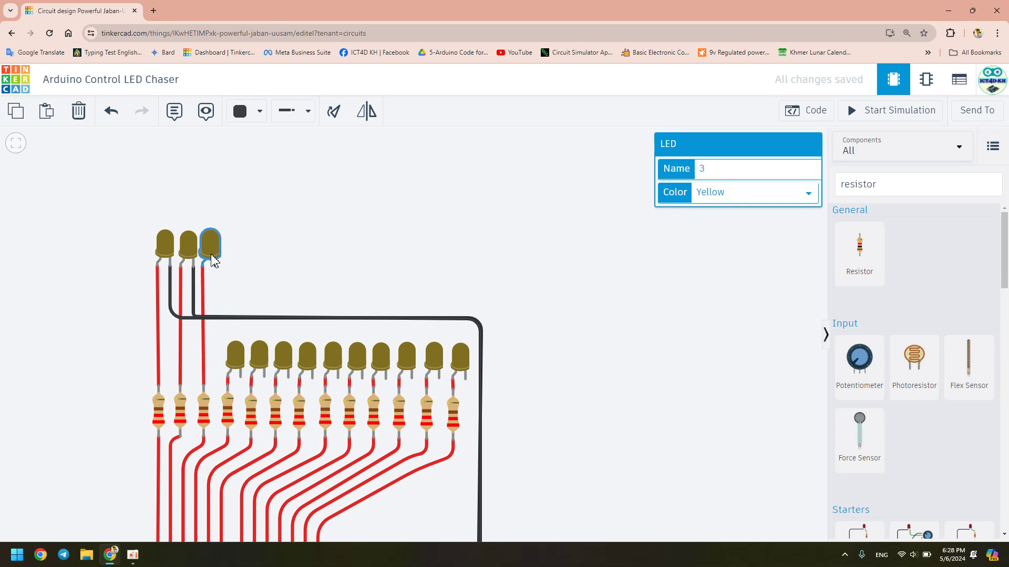
{"action": "scroll", "coordinate": [219, 256], "scroll_direction": "up", "scroll_amount": 3}
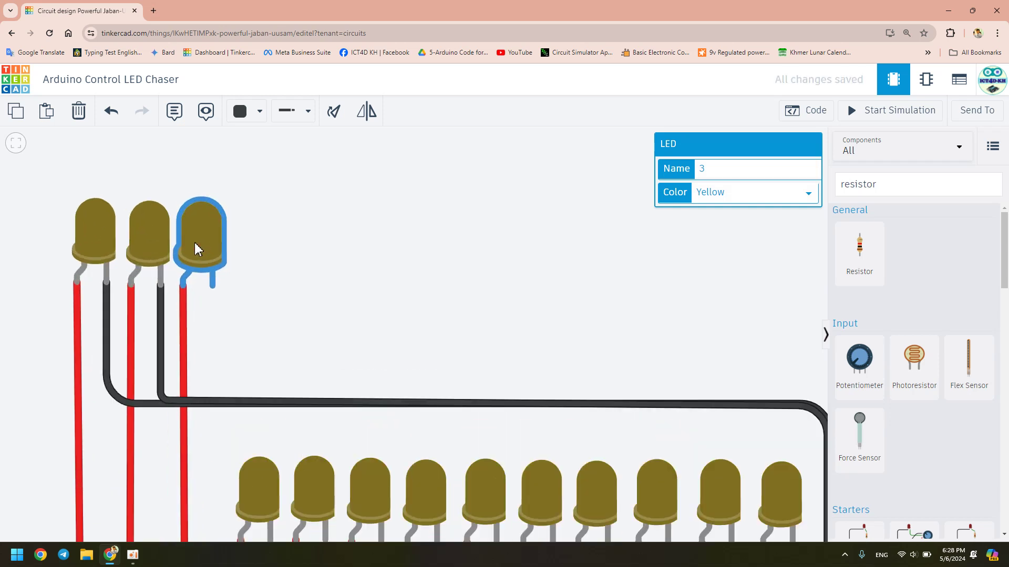
{"action": "left_click", "coordinate": [262, 251]}
Step: Wire the third LED's cathode to the same Arduino GND pin along the existing ground wires, aligning its lower corner bend with them
{"action": "left_click", "coordinate": [212, 286]}
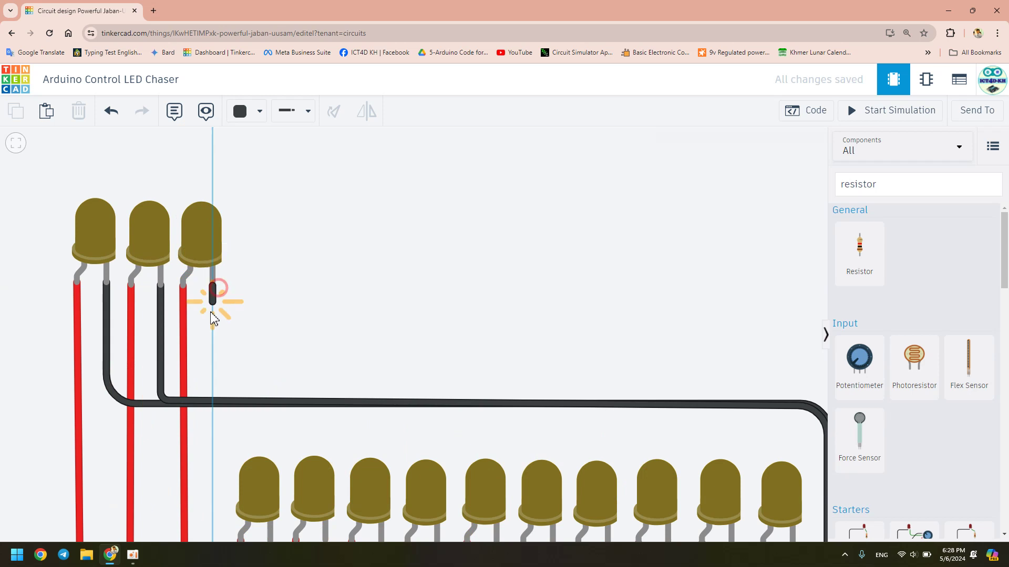
{"action": "left_click", "coordinate": [213, 402]}
{"action": "scroll", "coordinate": [210, 373], "scroll_direction": "down", "scroll_amount": 3}
{"action": "scroll", "coordinate": [315, 399], "scroll_direction": "up", "scroll_amount": 3}
{"action": "scroll", "coordinate": [407, 381], "scroll_direction": "up", "scroll_amount": 3}
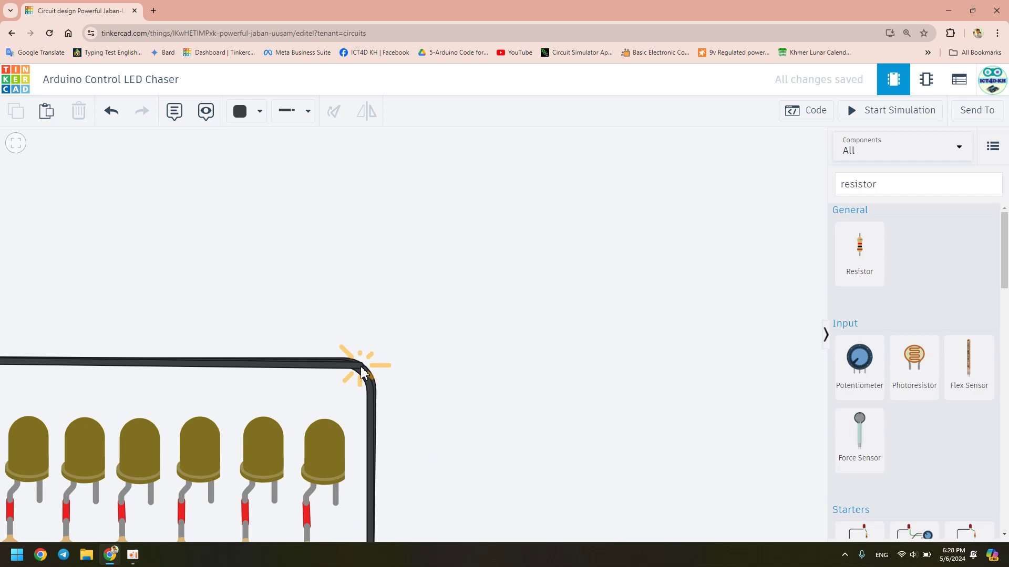
{"action": "scroll", "coordinate": [387, 376], "scroll_direction": "down", "scroll_amount": 2}
{"action": "scroll", "coordinate": [387, 376], "scroll_direction": "down", "scroll_amount": 6}
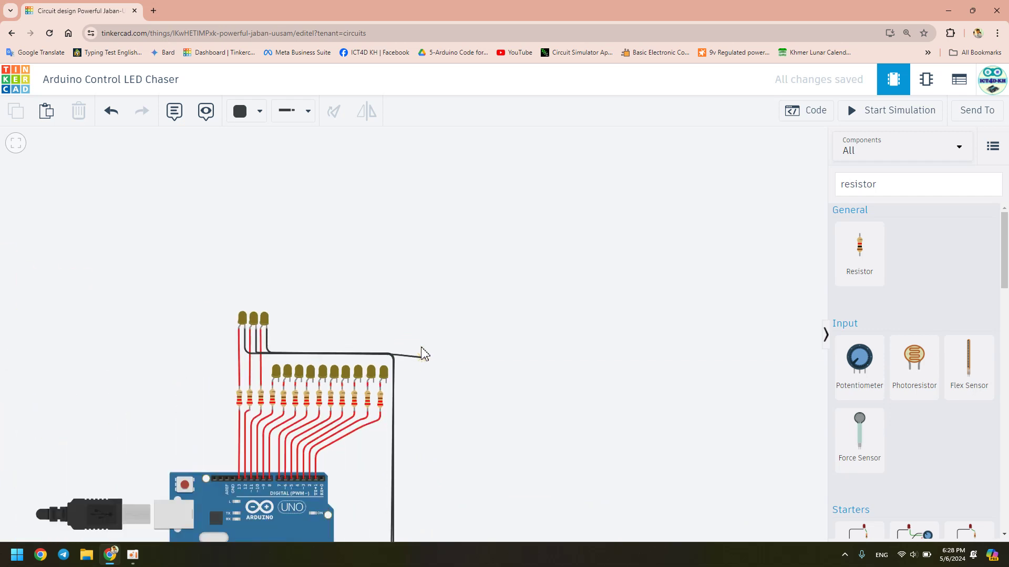
{"action": "scroll", "coordinate": [405, 445], "scroll_direction": "up", "scroll_amount": 6}
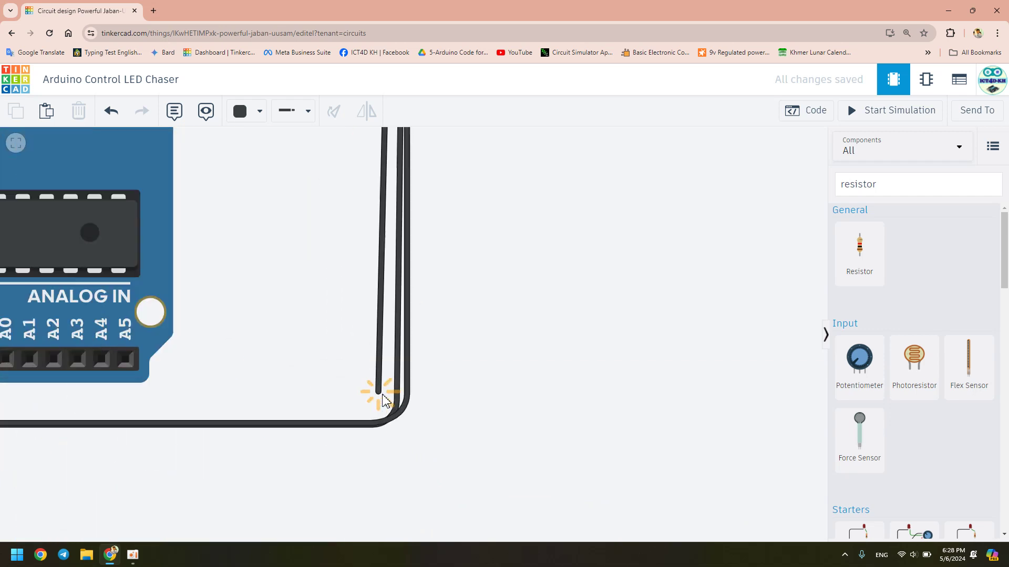
{"action": "left_click", "coordinate": [401, 418]}
{"action": "scroll", "coordinate": [394, 428], "scroll_direction": "down", "scroll_amount": 3}
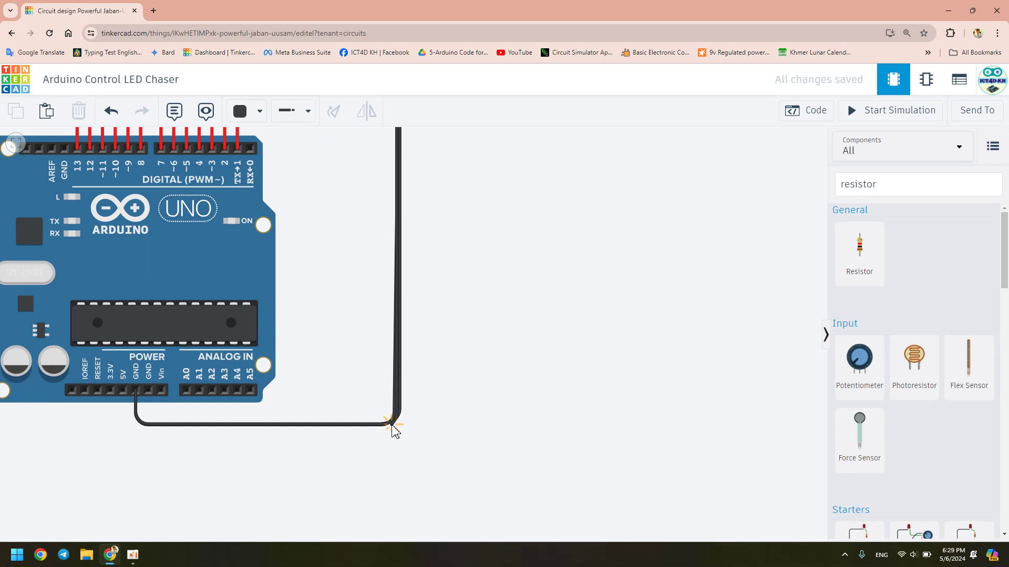
{"action": "left_click", "coordinate": [137, 423]}
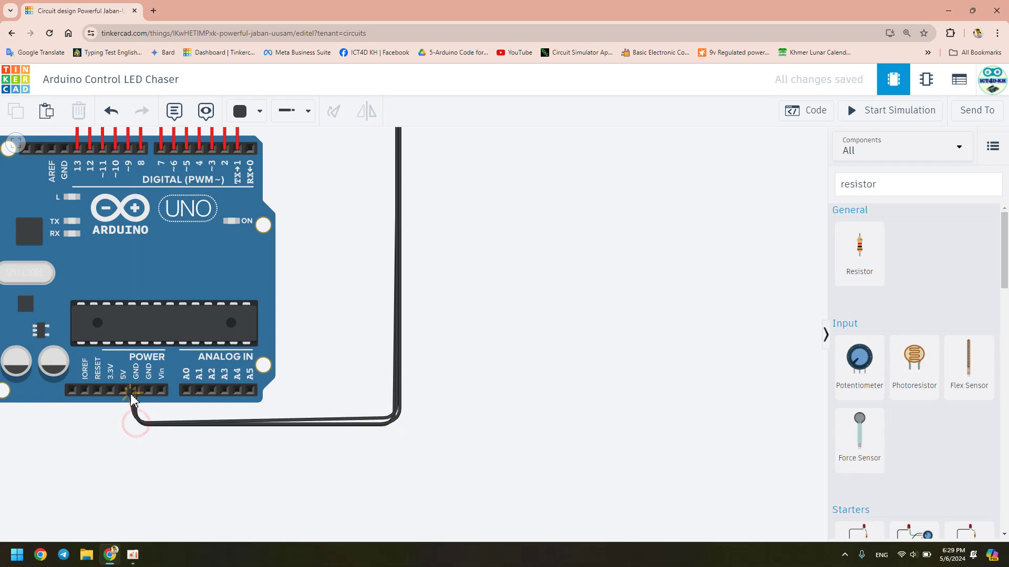
{"action": "left_click", "coordinate": [135, 391]}
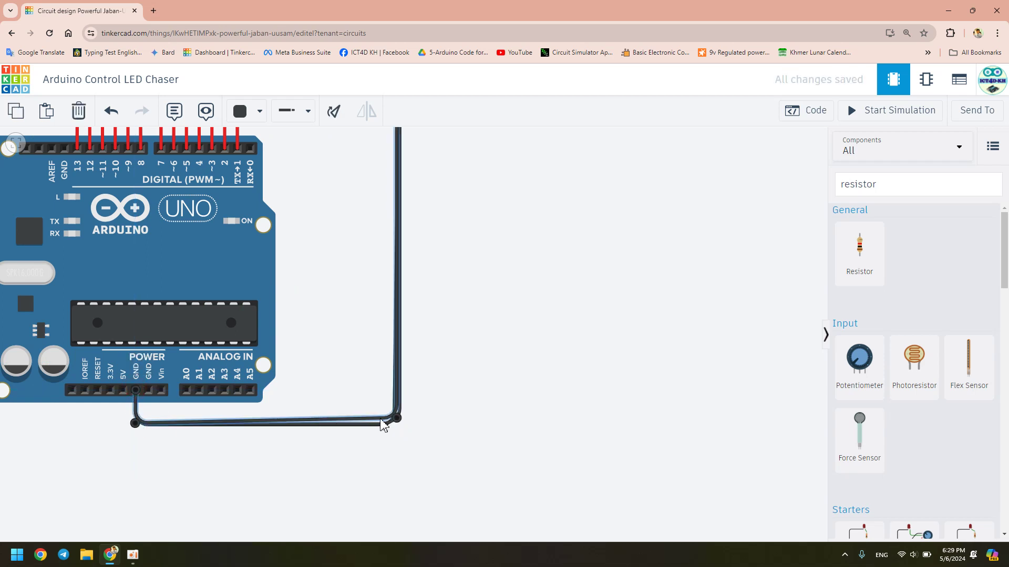
{"action": "left_click_drag", "start_coordinate": [400, 423], "coordinate": [402, 429]}
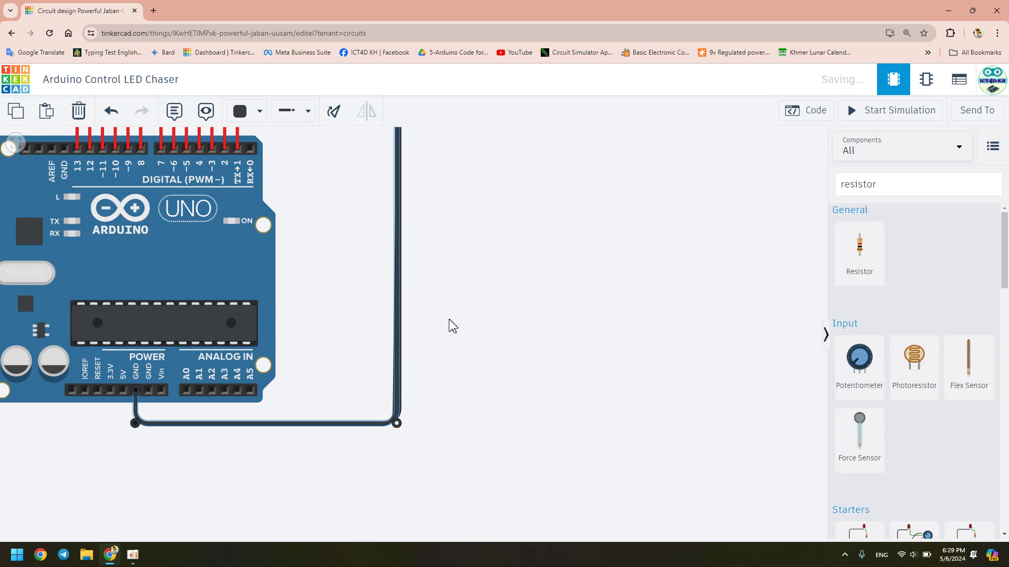
Step: Examine the LED row's wiring, comparing the three LEDs already grounded with the ten still lacking cathode wires
{"action": "scroll", "coordinate": [452, 313], "scroll_direction": "down", "scroll_amount": 5}
{"action": "left_click_drag", "start_coordinate": [389, 247], "coordinate": [390, 349]}
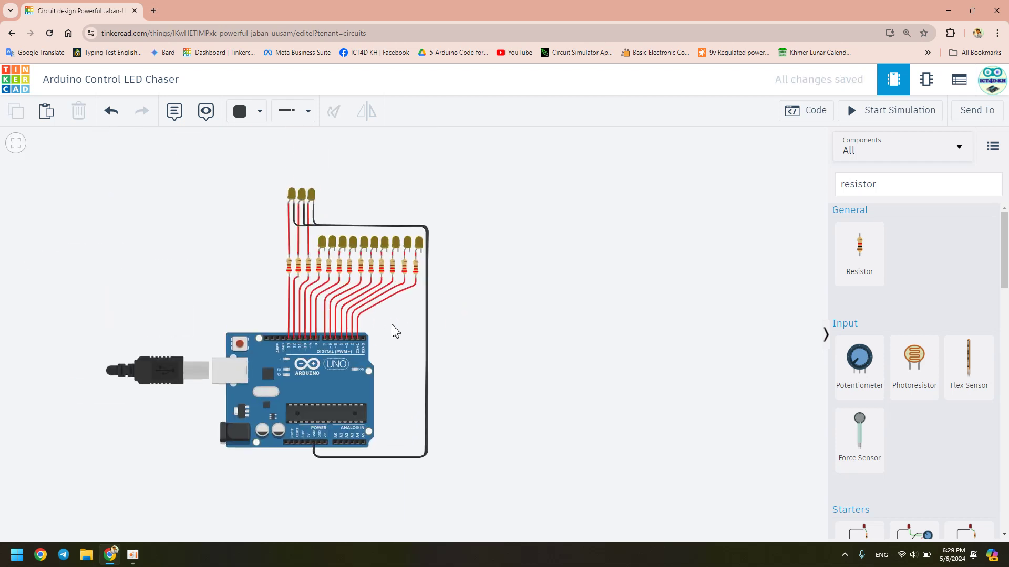
{"action": "scroll", "coordinate": [446, 194], "scroll_direction": "up", "scroll_amount": 5}
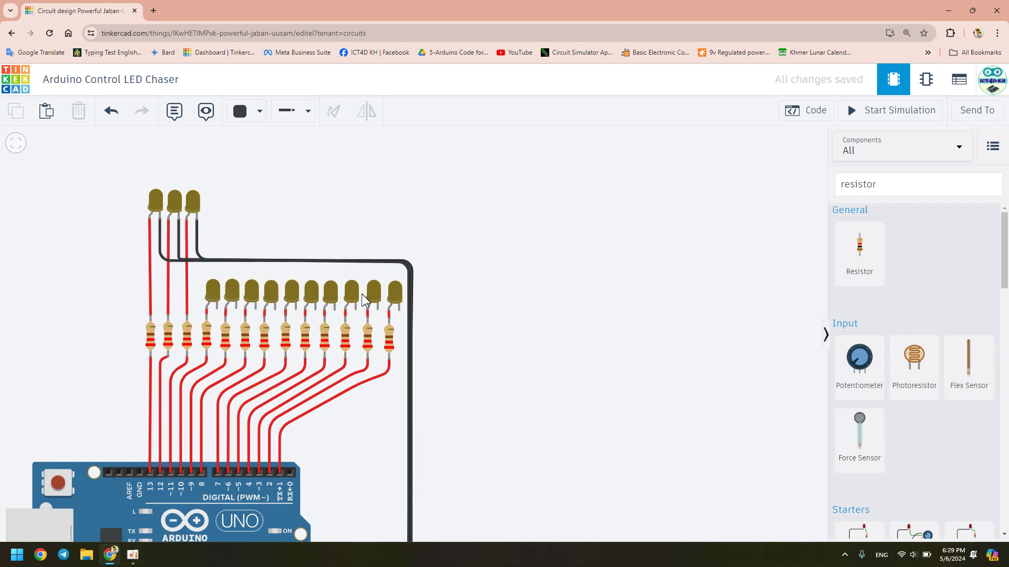
{"action": "scroll", "coordinate": [293, 291], "scroll_direction": "down", "scroll_amount": 2}
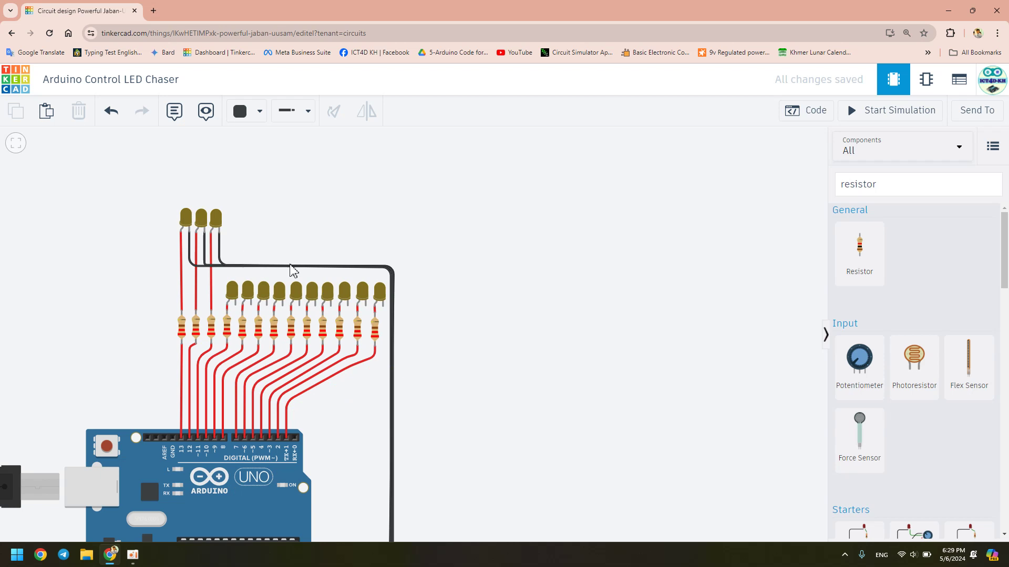
{"action": "scroll", "coordinate": [419, 283], "scroll_direction": "down", "scroll_amount": 2}
{"action": "scroll", "coordinate": [432, 333], "scroll_direction": "up", "scroll_amount": 2}
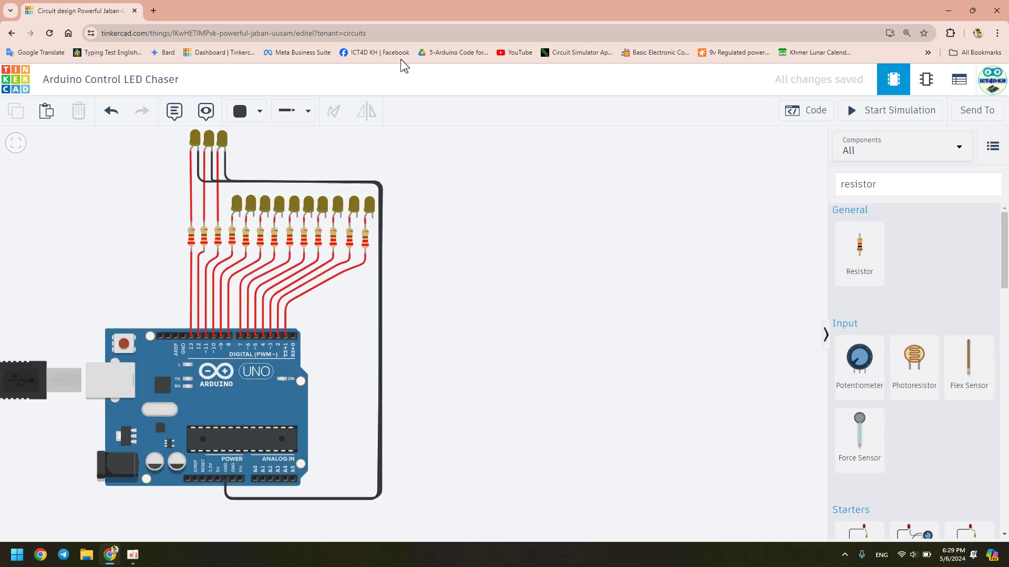
{"action": "scroll", "coordinate": [388, 161], "scroll_direction": "up", "scroll_amount": 1}
{"action": "scroll", "coordinate": [452, 223], "scroll_direction": "down", "scroll_amount": 1}
{"action": "scroll", "coordinate": [444, 239], "scroll_direction": "up", "scroll_amount": 2}
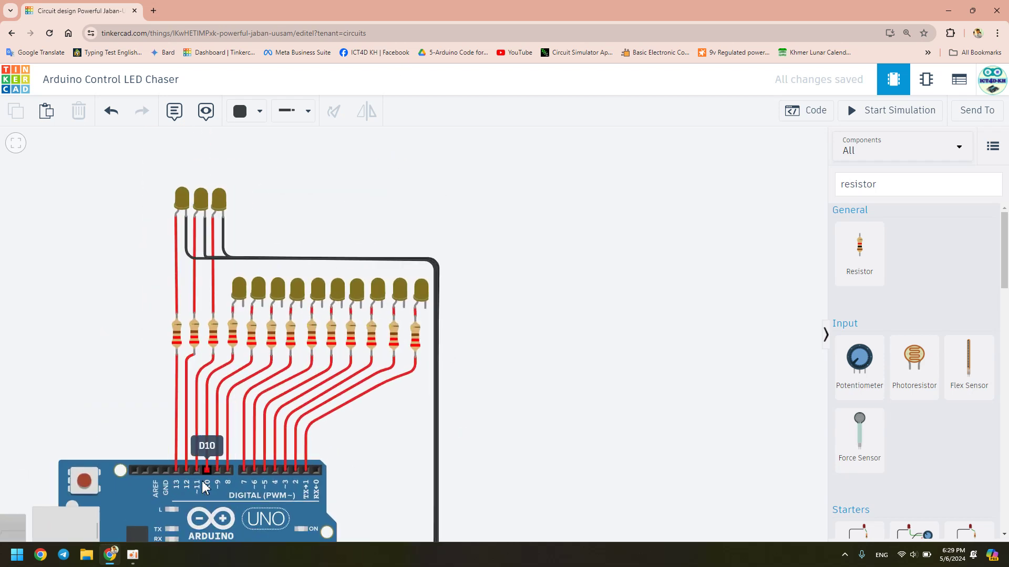
{"action": "left_click", "coordinate": [134, 560]}
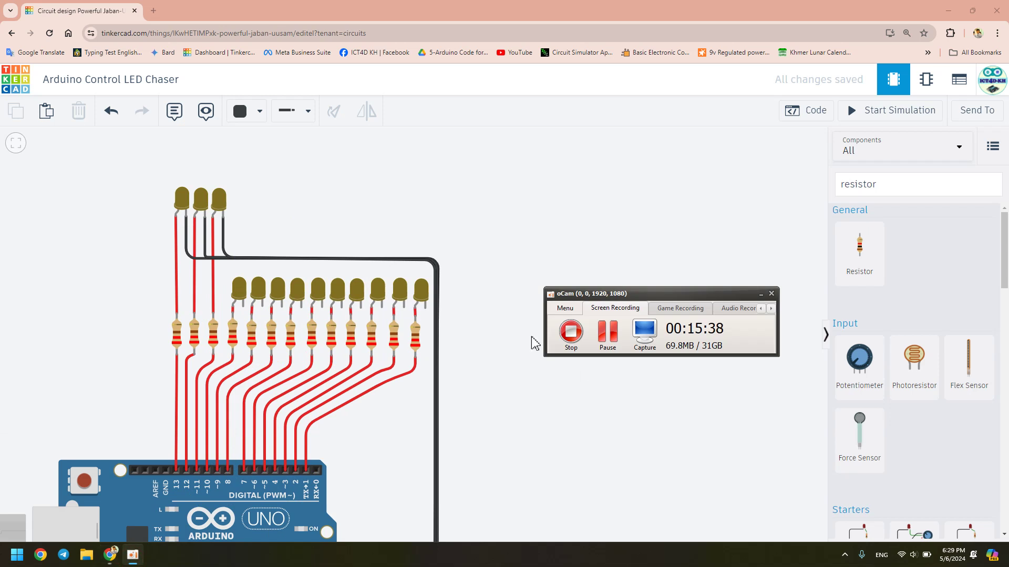
{"action": "left_click", "coordinate": [612, 340]}
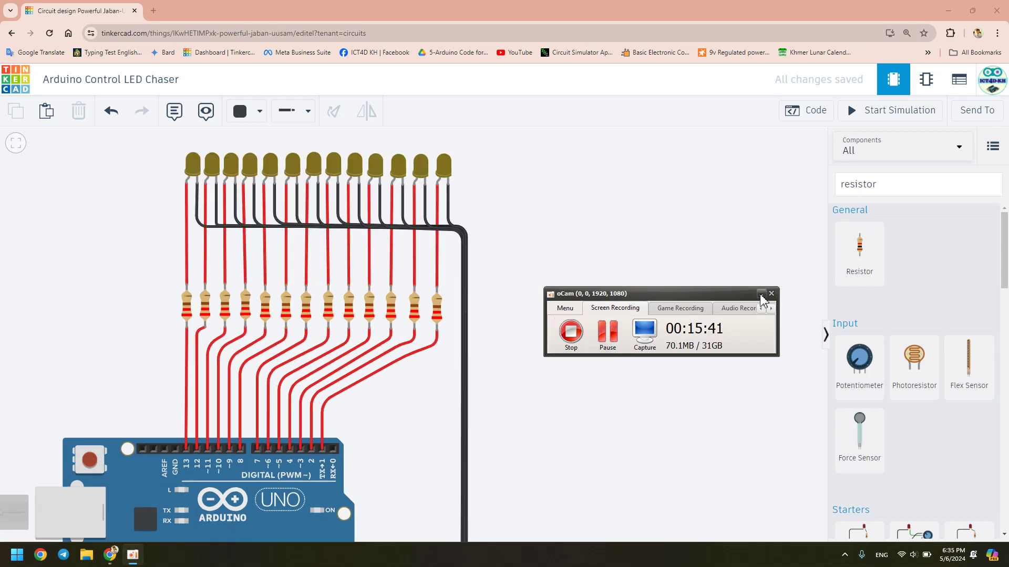
{"action": "left_click", "coordinate": [761, 294]}
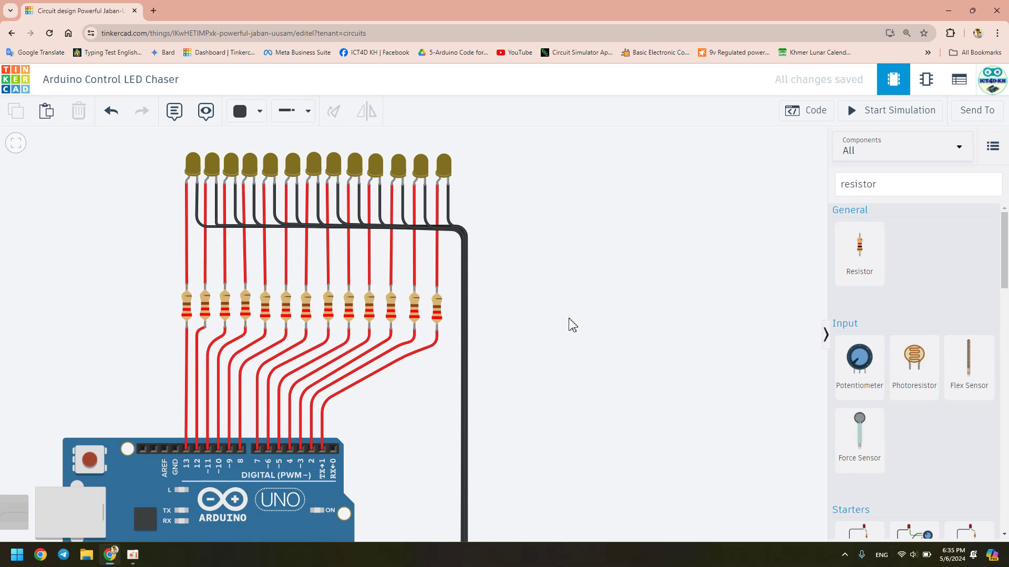
Step: Inspect the thirteen LEDs' anode wires through their resistors to the Arduino's digital pins, and the first LED's cathode wire
{"action": "left_click_drag", "start_coordinate": [573, 325], "coordinate": [639, 315]}
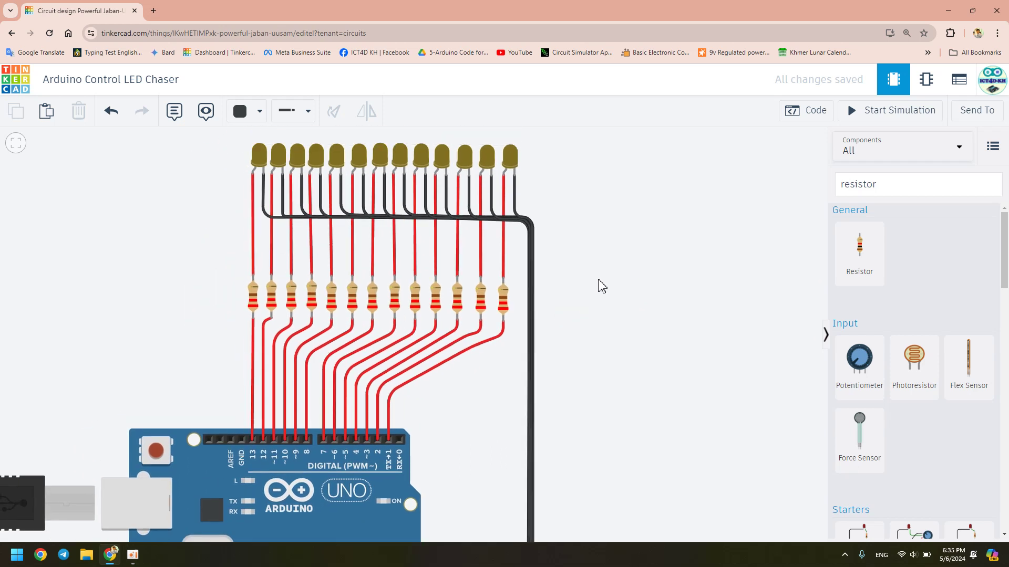
{"action": "scroll", "coordinate": [245, 136], "scroll_direction": "up", "scroll_amount": 2}
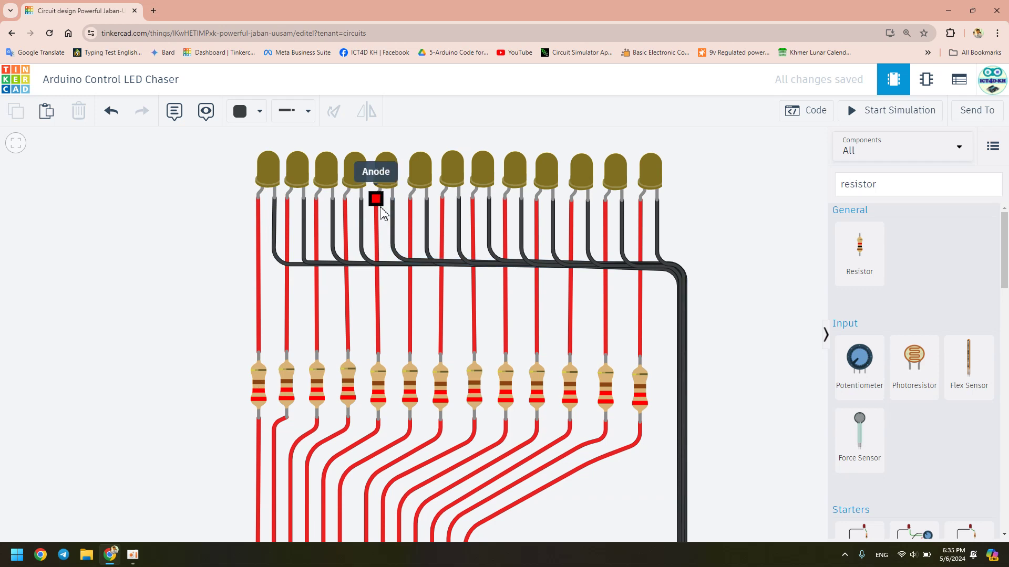
{"action": "scroll", "coordinate": [371, 331], "scroll_direction": "down", "scroll_amount": 2}
{"action": "scroll", "coordinate": [263, 284], "scroll_direction": "down", "scroll_amount": 5}
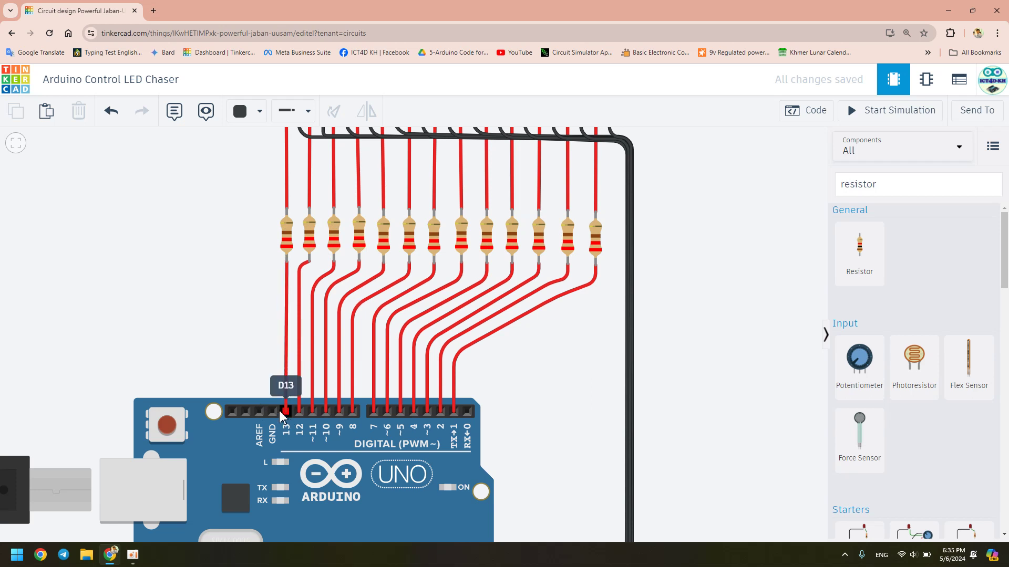
{"action": "scroll", "coordinate": [213, 292], "scroll_direction": "up", "scroll_amount": 5}
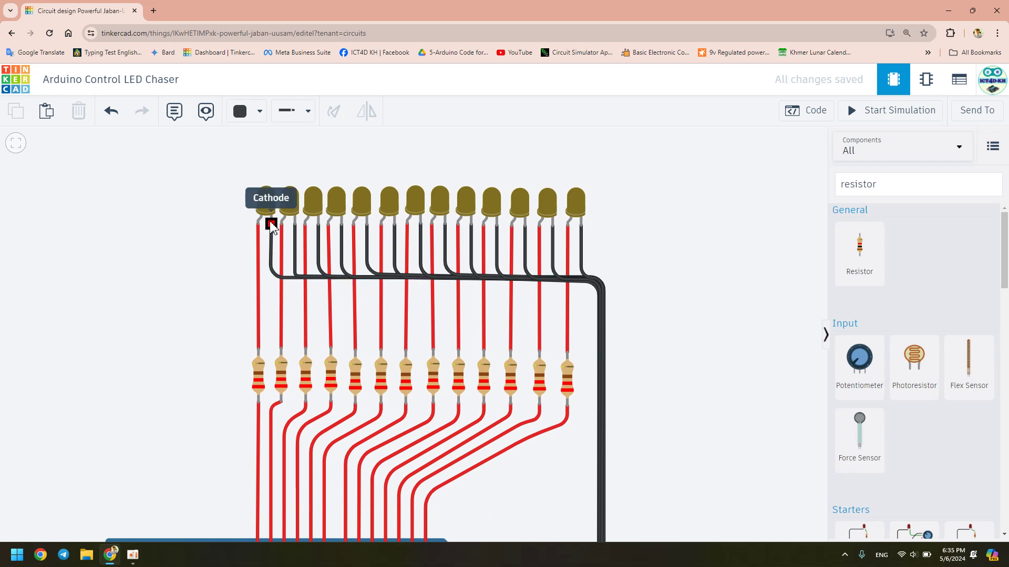
{"action": "left_click_drag", "start_coordinate": [677, 341], "coordinate": [648, 216]}
{"action": "mouse_move", "coordinate": [651, 412]}
{"action": "left_mouse_down"}
{"action": "mouse_move", "coordinate": [653, 333]}
{"action": "mouse_move", "coordinate": [651, 368]}
{"action": "mouse_move", "coordinate": [601, 209]}
{"action": "mouse_move", "coordinate": [602, 499]}
{"action": "left_mouse_up"}
{"action": "left_click_drag", "start_coordinate": [599, 224], "coordinate": [576, 442]}
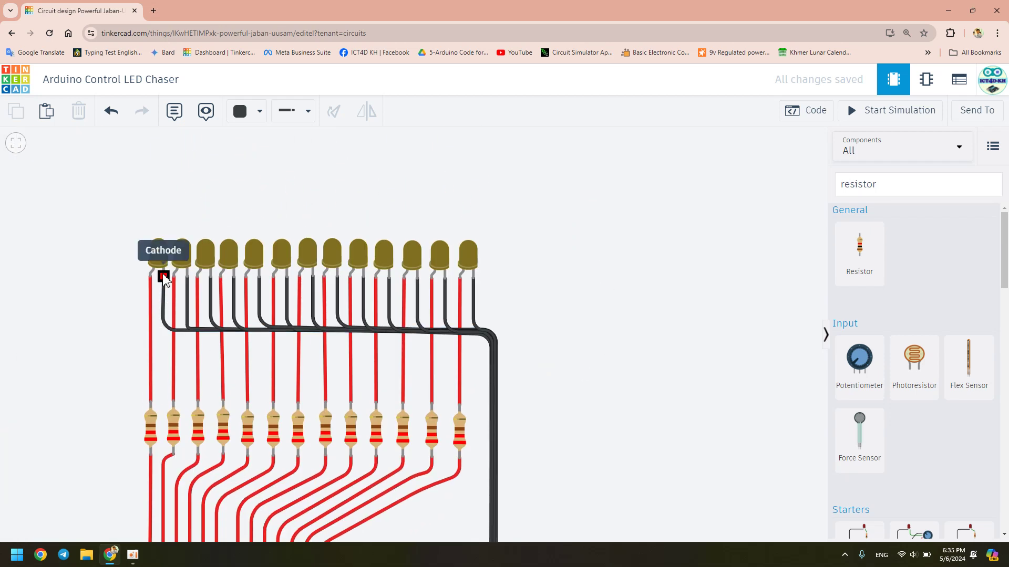
{"action": "left_click_drag", "start_coordinate": [615, 506], "coordinate": [668, 354]}
{"action": "left_click_drag", "start_coordinate": [649, 424], "coordinate": [609, 411]}
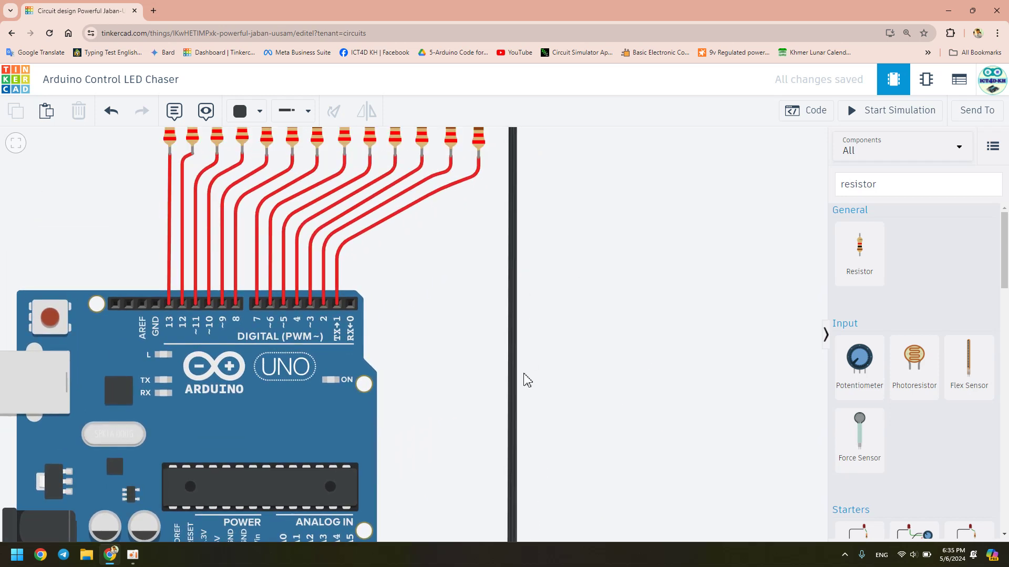
Step: Trace the black ground wires from the LED cathodes around the board to the Arduino's power-side GND pin
{"action": "scroll", "coordinate": [583, 429], "scroll_direction": "down", "scroll_amount": 2}
{"action": "left_click_drag", "start_coordinate": [614, 200], "coordinate": [601, 322]}
{"action": "scroll", "coordinate": [603, 315], "scroll_direction": "down", "scroll_amount": 1}
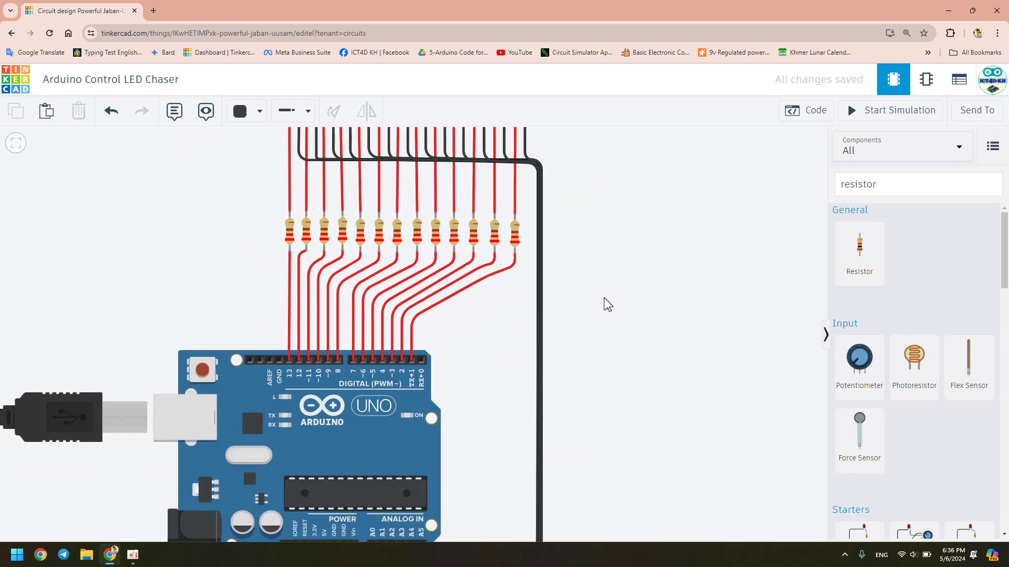
{"action": "left_click_drag", "start_coordinate": [605, 363], "coordinate": [599, 360]}
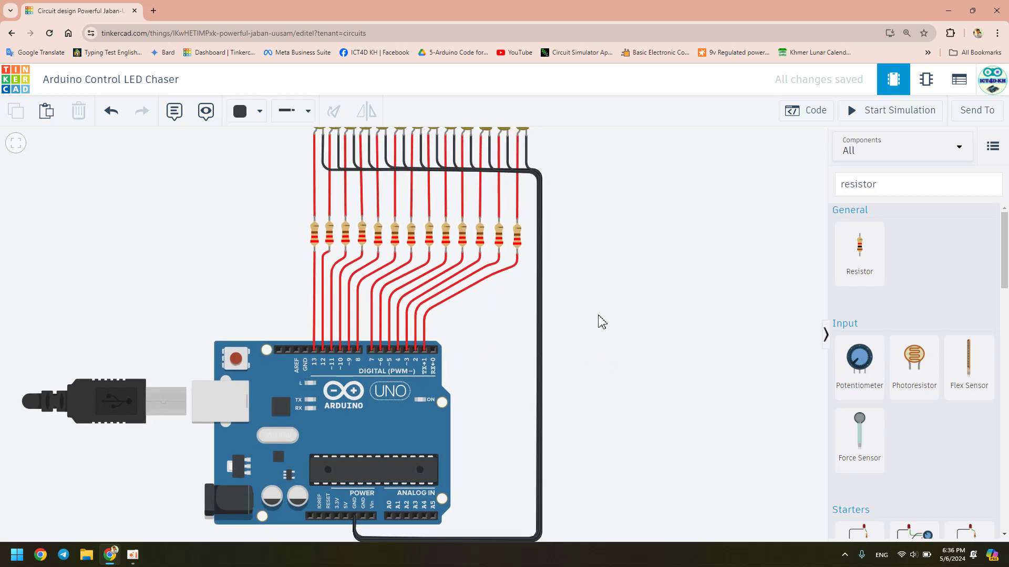
{"action": "left_click_drag", "start_coordinate": [578, 183], "coordinate": [581, 230]}
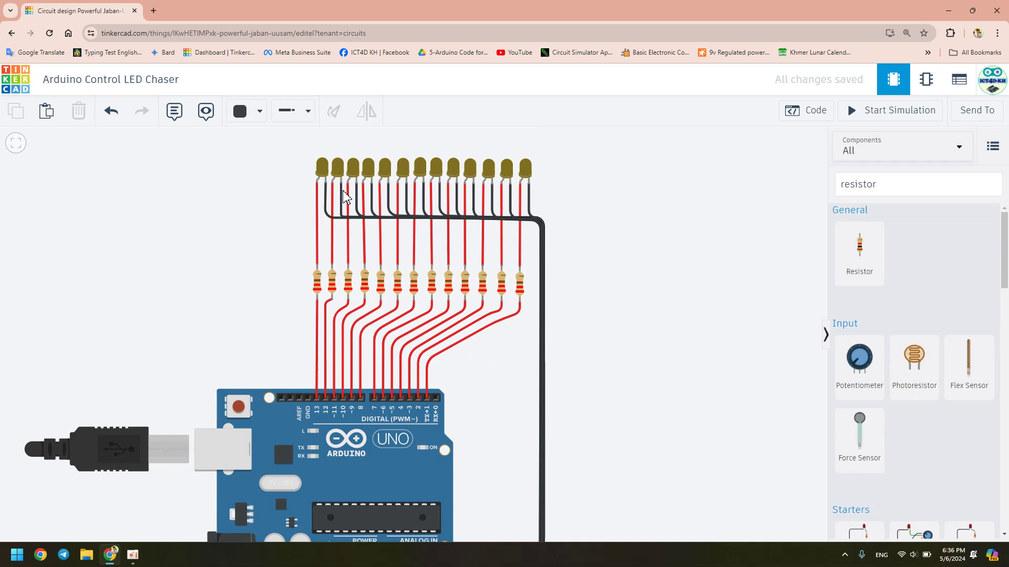
{"action": "left_click_drag", "start_coordinate": [580, 449], "coordinate": [578, 425]}
{"action": "left_click_drag", "start_coordinate": [587, 329], "coordinate": [595, 331]}
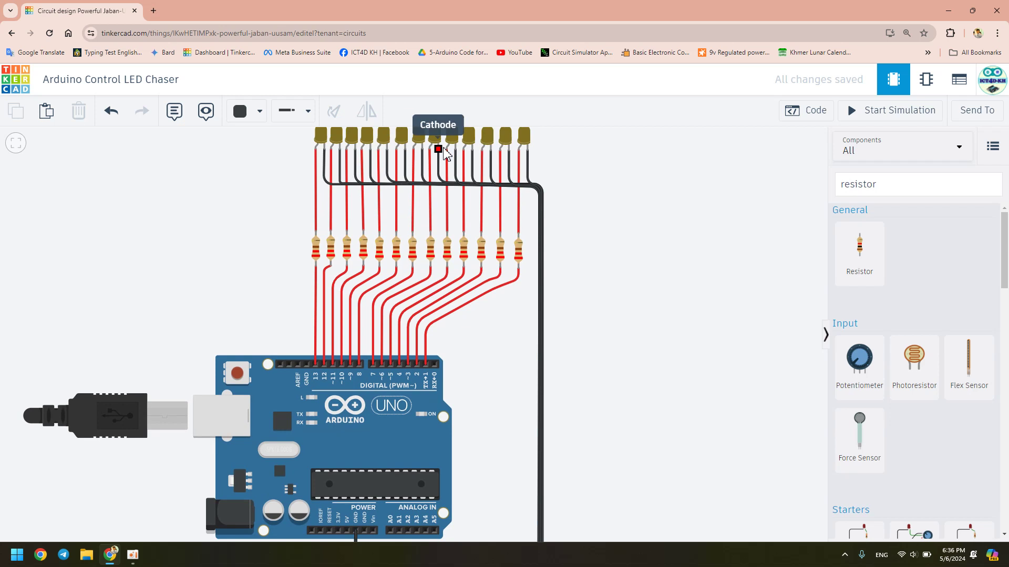
{"action": "left_click_drag", "start_coordinate": [625, 305], "coordinate": [625, 223]}
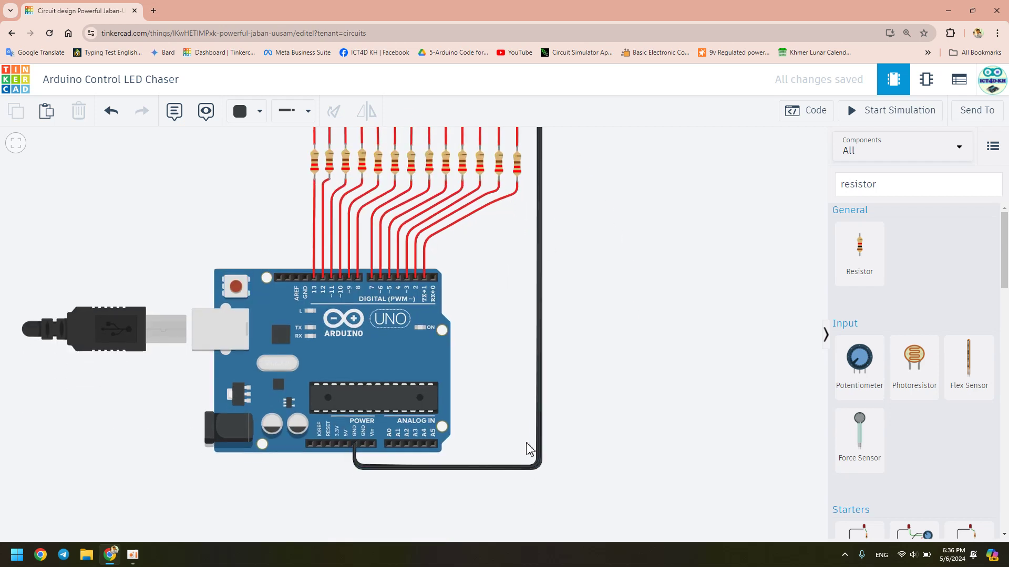
{"action": "scroll", "coordinate": [495, 331], "scroll_direction": "up", "scroll_amount": 3}
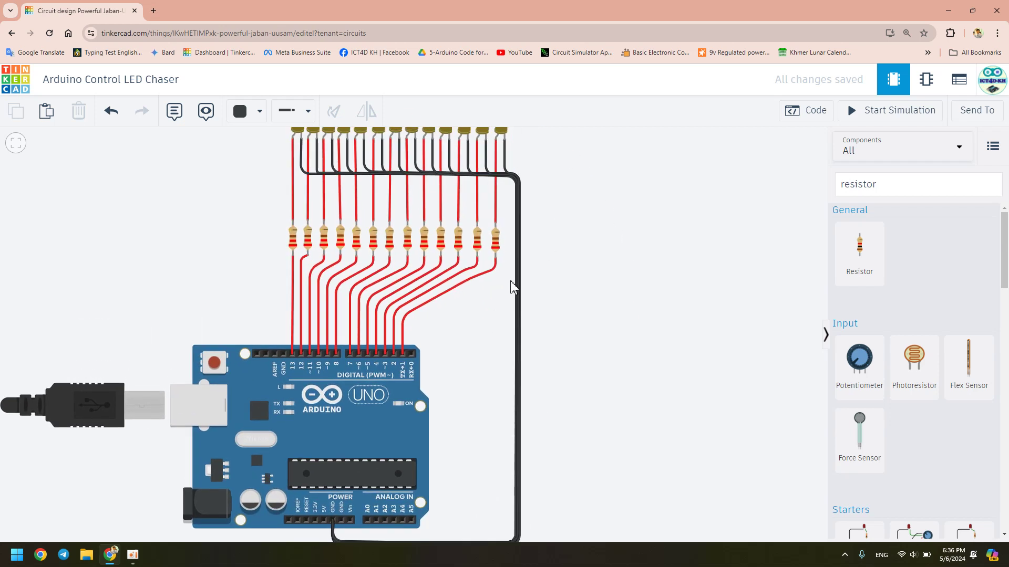
{"action": "left_click_drag", "start_coordinate": [487, 334], "coordinate": [488, 369]}
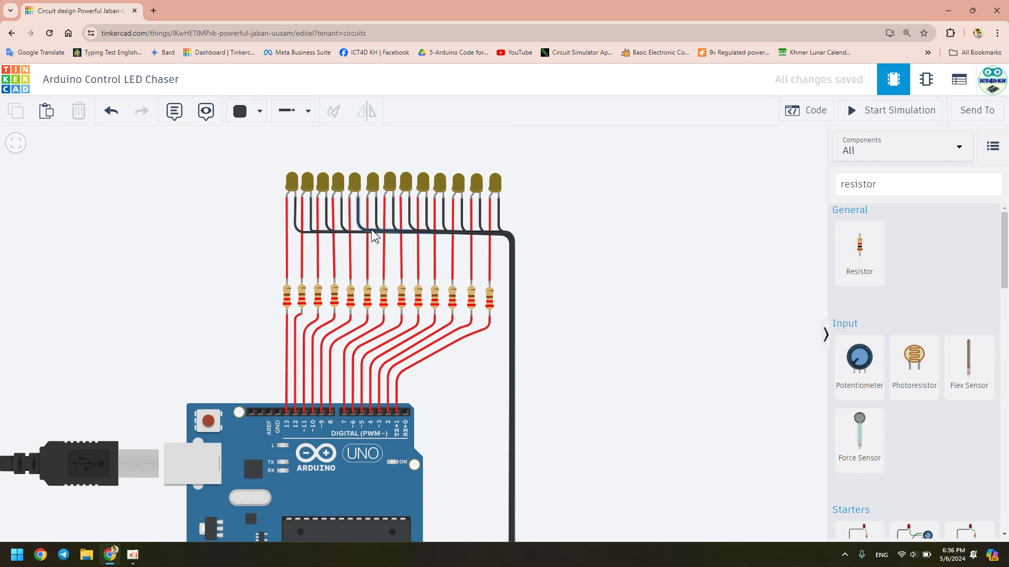
{"action": "left_click_drag", "start_coordinate": [531, 405], "coordinate": [560, 234]}
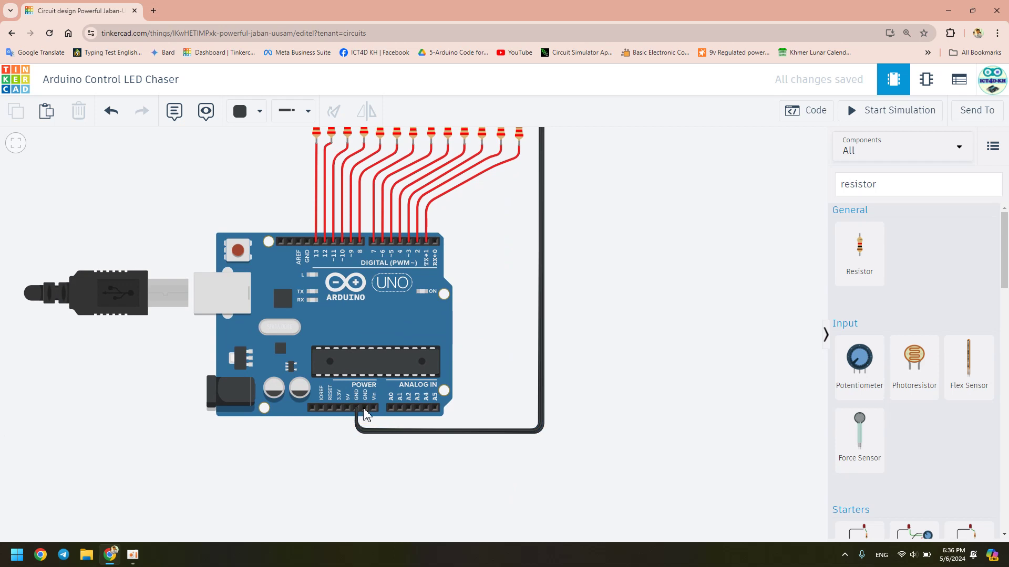
{"action": "scroll", "coordinate": [357, 415], "scroll_direction": "up", "scroll_amount": 5}
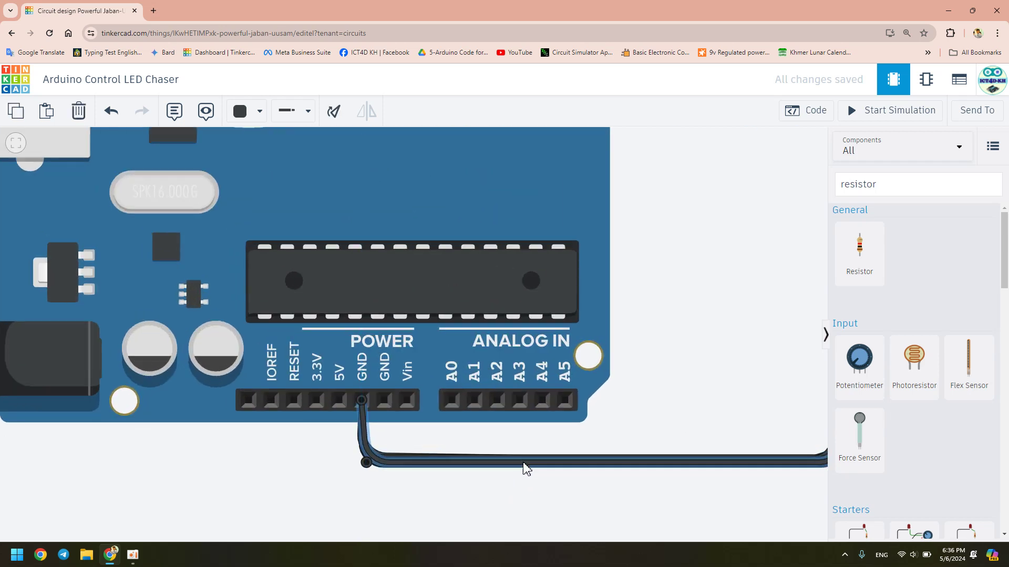
{"action": "left_click_drag", "start_coordinate": [698, 488], "coordinate": [408, 480]}
{"action": "scroll", "coordinate": [475, 259], "scroll_direction": "down", "scroll_amount": 2}
{"action": "scroll", "coordinate": [563, 253], "scroll_direction": "down", "scroll_amount": 2}
{"action": "scroll", "coordinate": [564, 253], "scroll_direction": "down", "scroll_amount": 2}
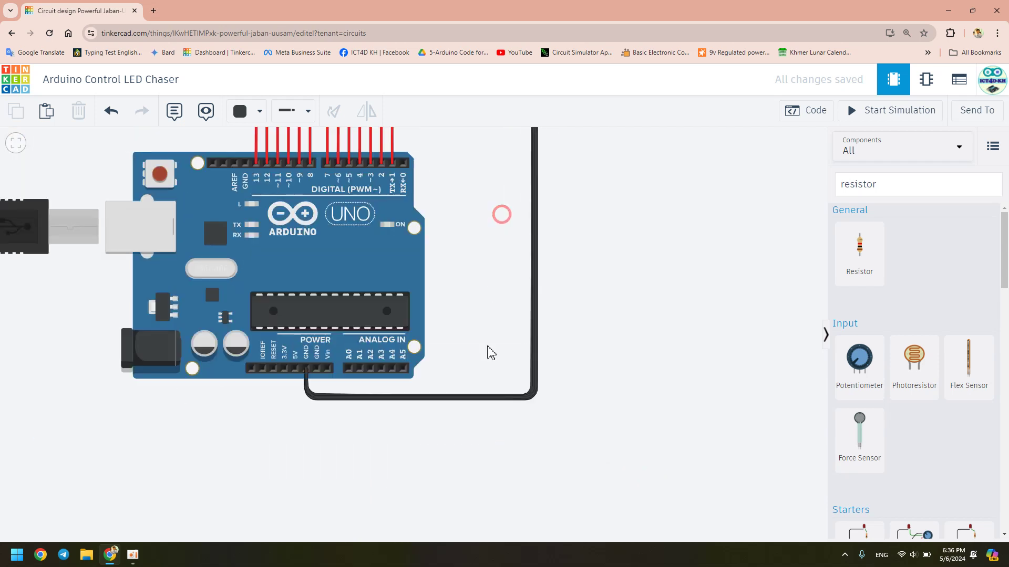
Step: Review the complete circuit, matching each LED and resistor in the row to its digital pin from 13 to 1
{"action": "scroll", "coordinate": [489, 354], "scroll_direction": "up", "scroll_amount": 5}
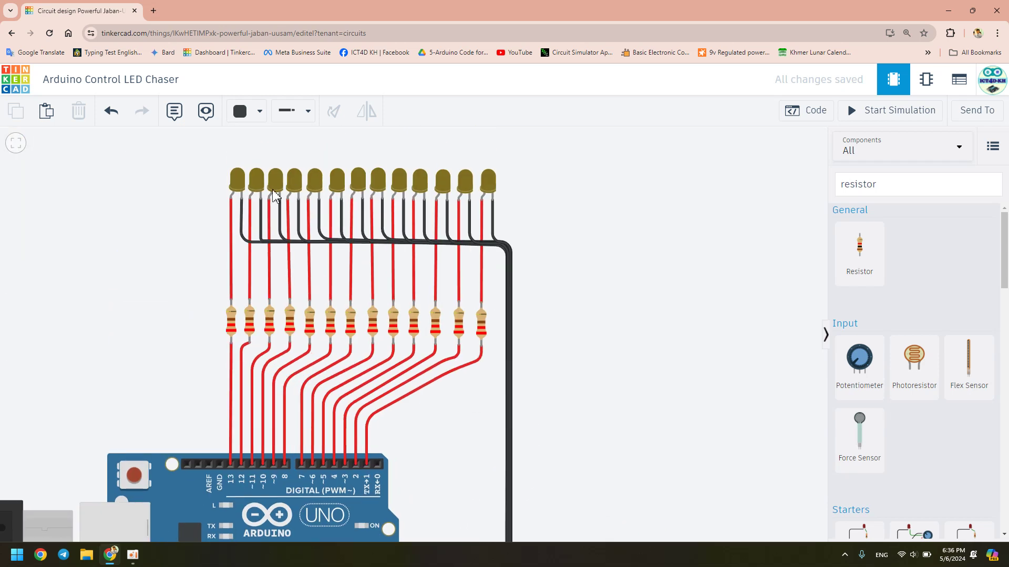
{"action": "left_click_drag", "start_coordinate": [581, 399], "coordinate": [608, 345]}
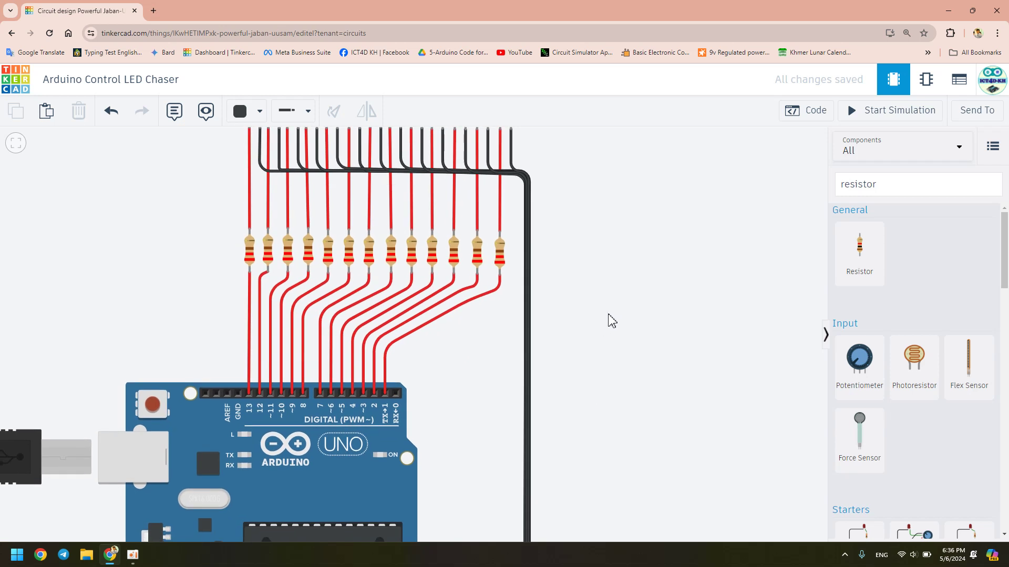
{"action": "left_click_drag", "start_coordinate": [608, 408], "coordinate": [639, 340]}
{"action": "scroll", "coordinate": [641, 331], "scroll_direction": "down", "scroll_amount": 4}
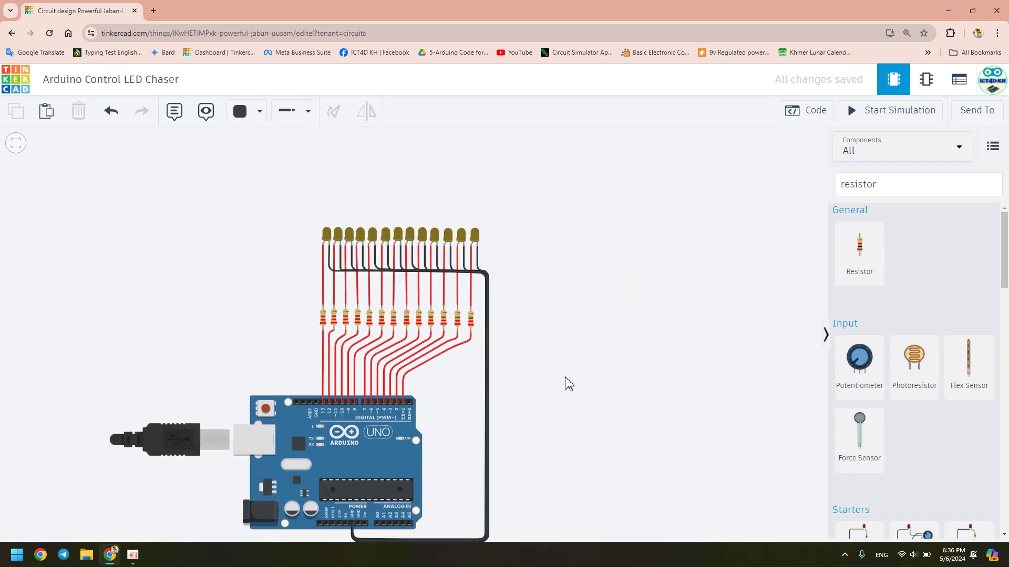
{"action": "left_click_drag", "start_coordinate": [538, 408], "coordinate": [511, 353]}
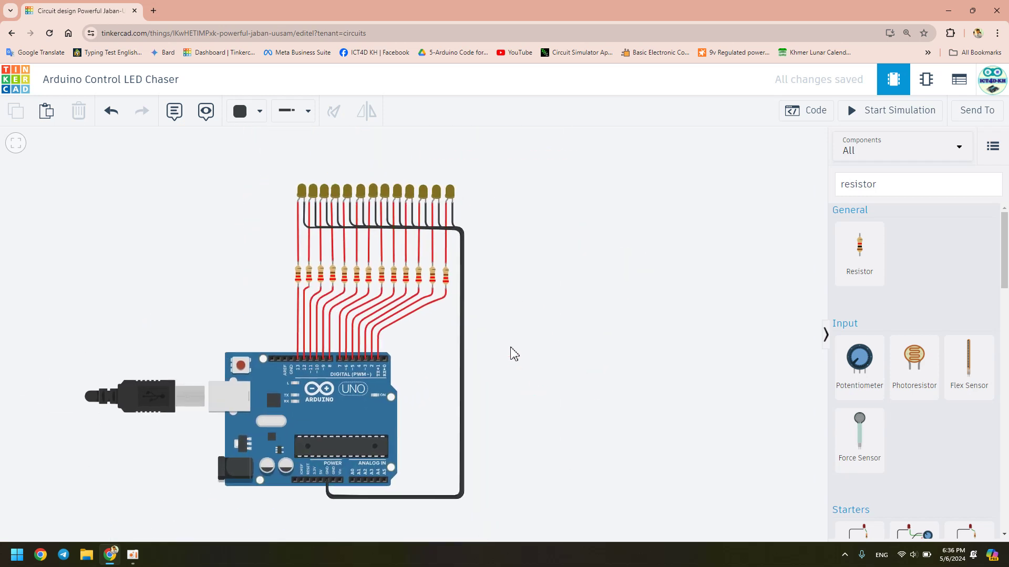
{"action": "left_click", "coordinate": [333, 411]}
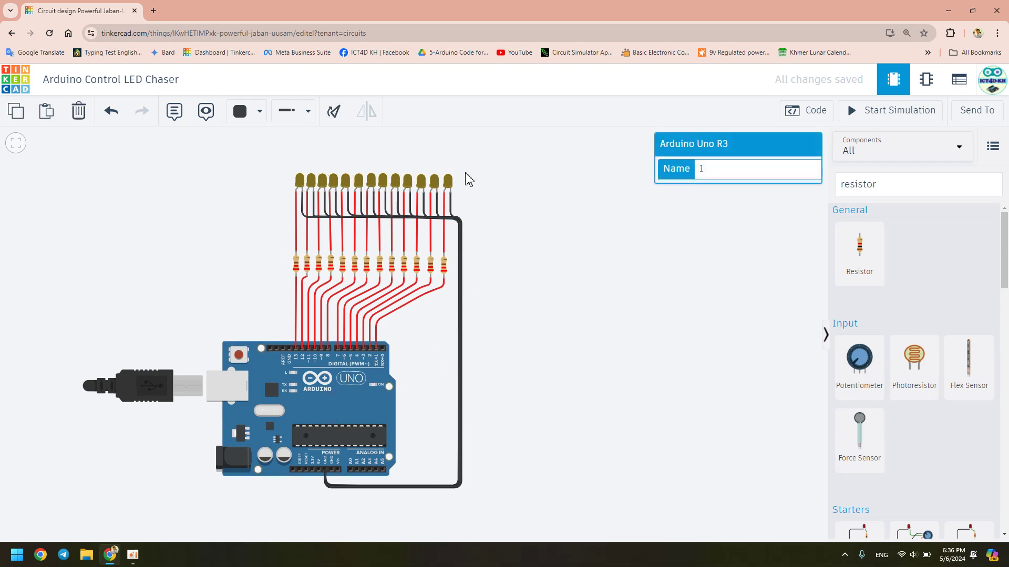
{"action": "left_click_drag", "start_coordinate": [475, 158], "coordinate": [479, 192]}
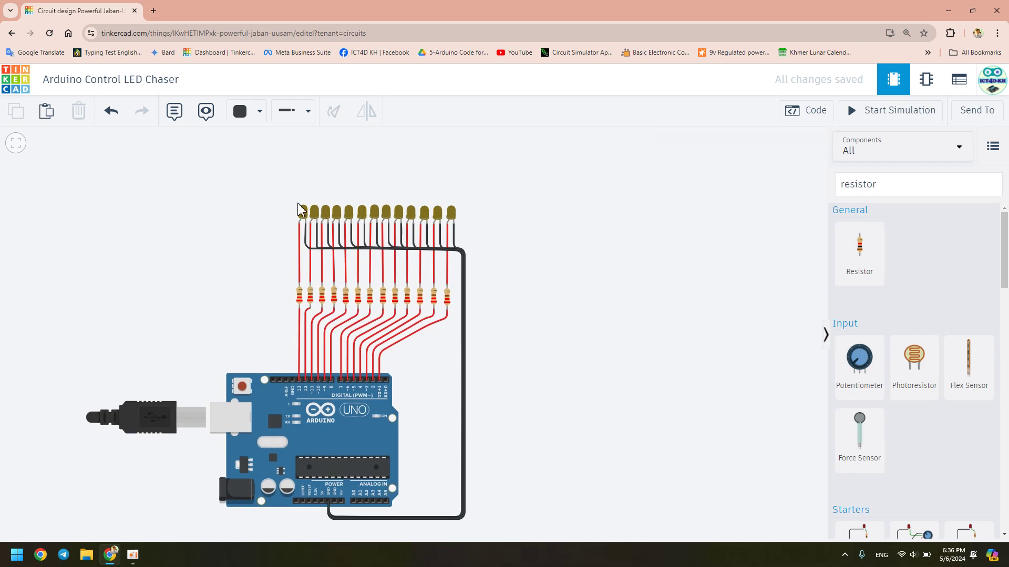
{"action": "left_click", "coordinate": [634, 198]}
{"action": "scroll", "coordinate": [500, 182], "scroll_direction": "up", "scroll_amount": 1}
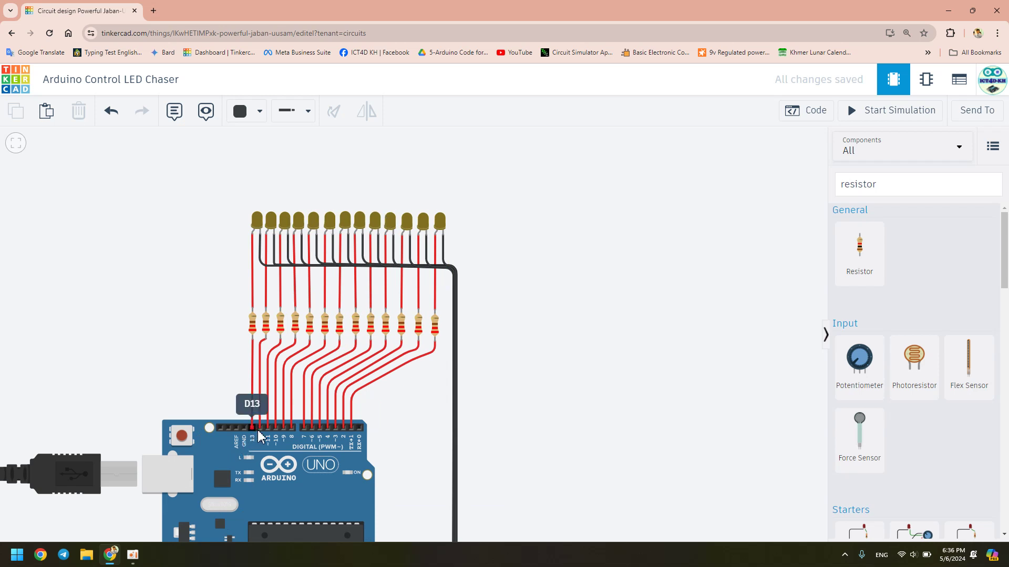
{"action": "left_click_drag", "start_coordinate": [622, 247], "coordinate": [552, 232]}
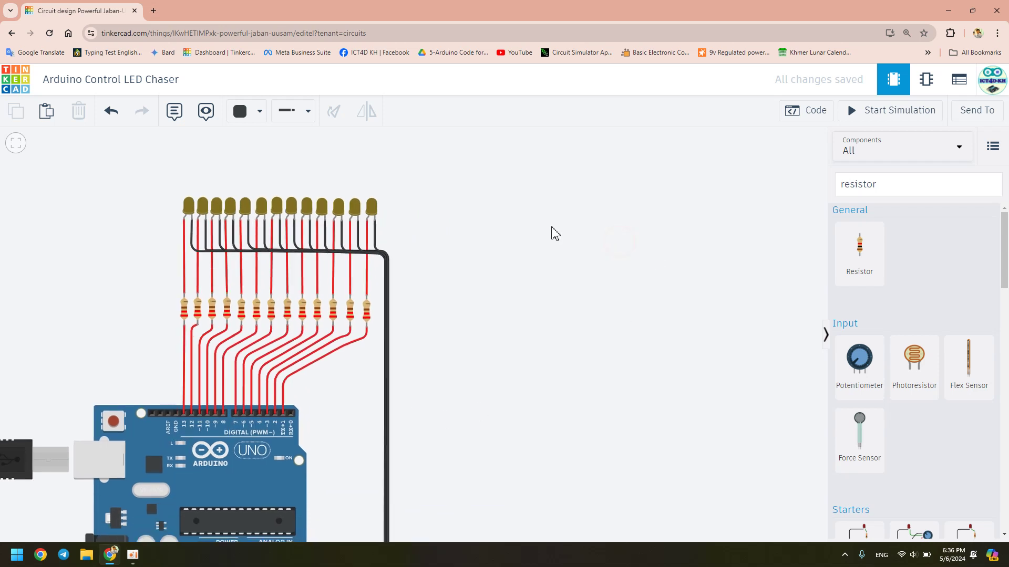
{"action": "left_click_drag", "start_coordinate": [504, 340], "coordinate": [548, 281]}
Step: Open the Arduino Uno's code editor and switch it from Blocks to Text mode, accepting the change
{"action": "left_click", "coordinate": [272, 398]}
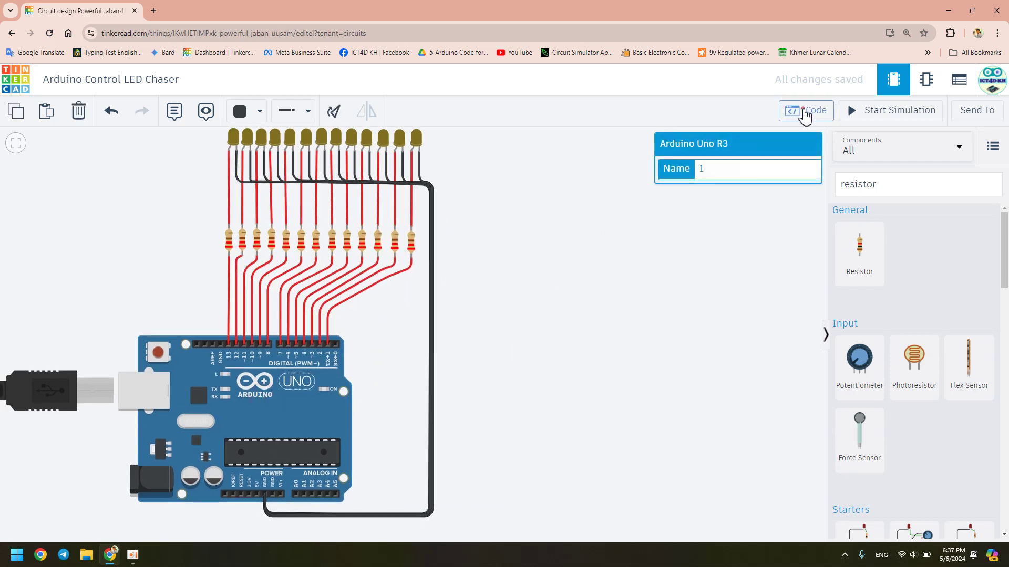
{"action": "left_click", "coordinate": [804, 111]}
{"action": "left_click", "coordinate": [732, 140]}
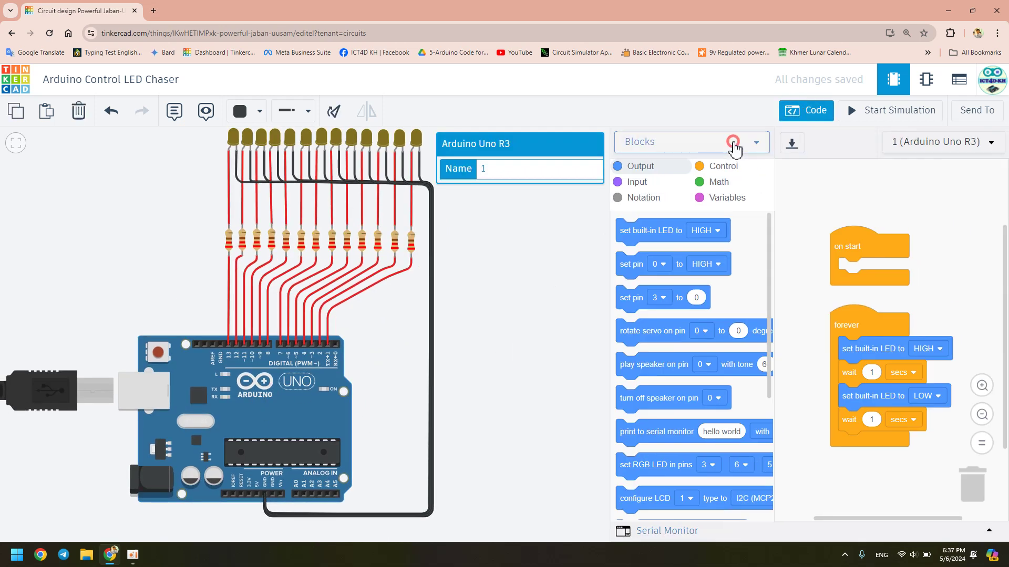
{"action": "left_click", "coordinate": [682, 191]}
{"action": "left_click", "coordinate": [567, 343]}
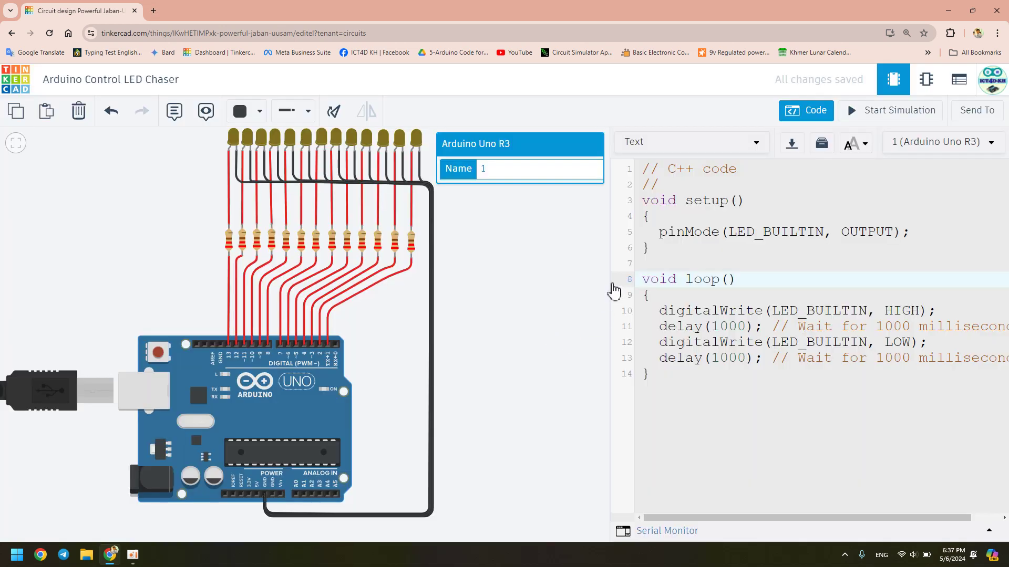
Step: Widen the code editor and delete the default statements inside the loop() and setup() functions, keeping their braces
{"action": "left_click_drag", "start_coordinate": [609, 283], "coordinate": [413, 323]}
{"action": "left_click_drag", "start_coordinate": [587, 311], "coordinate": [967, 358]}
{"action": "key", "text": "BackSpace"}
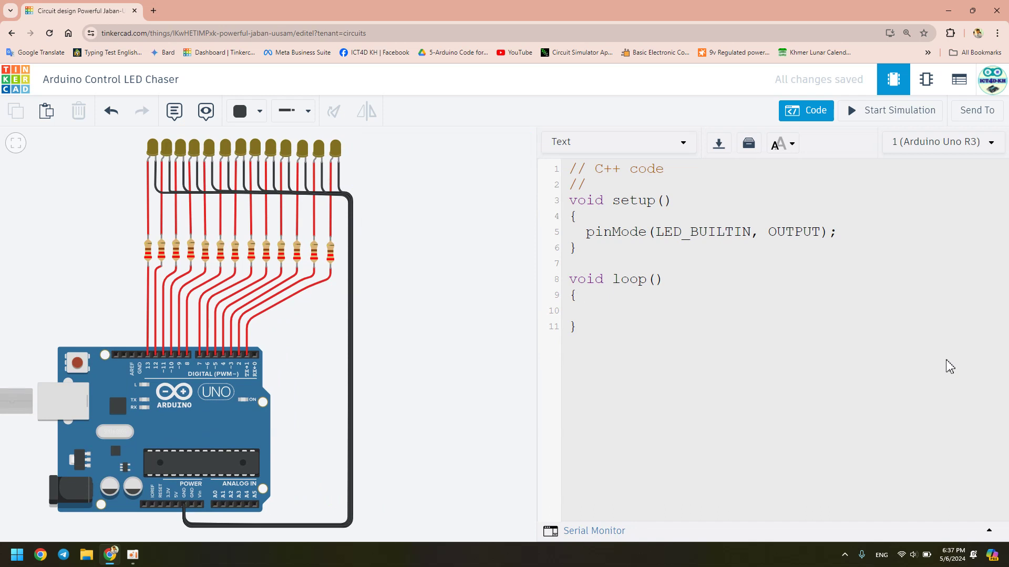
{"action": "left_click_drag", "start_coordinate": [587, 235], "coordinate": [838, 235]}
{"action": "key", "text": "BackSpace"}
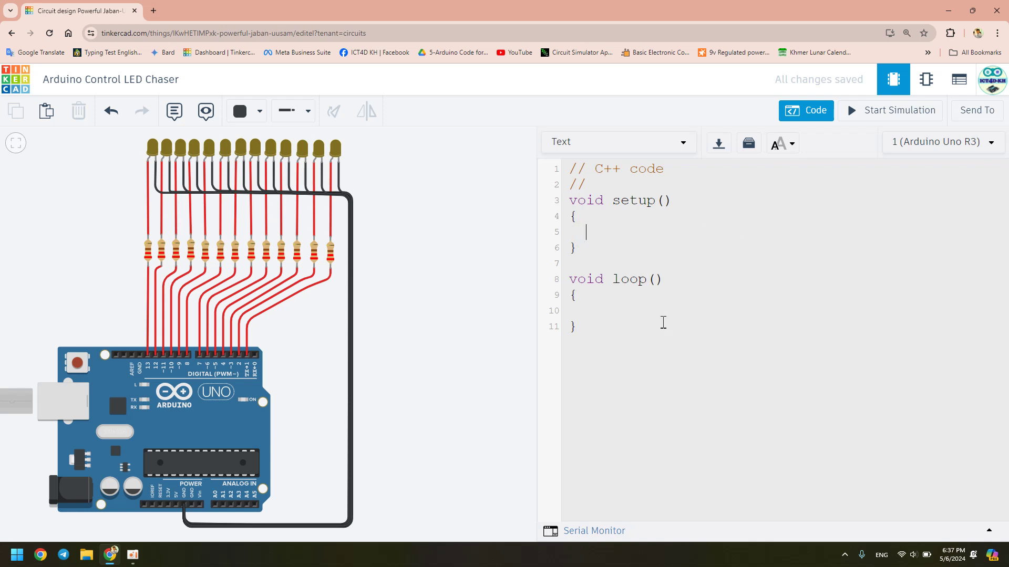
Step: Replace the empty comment line above setup() with the variable declaration "int i;"
{"action": "left_click_drag", "start_coordinate": [625, 328], "coordinate": [541, 201]}
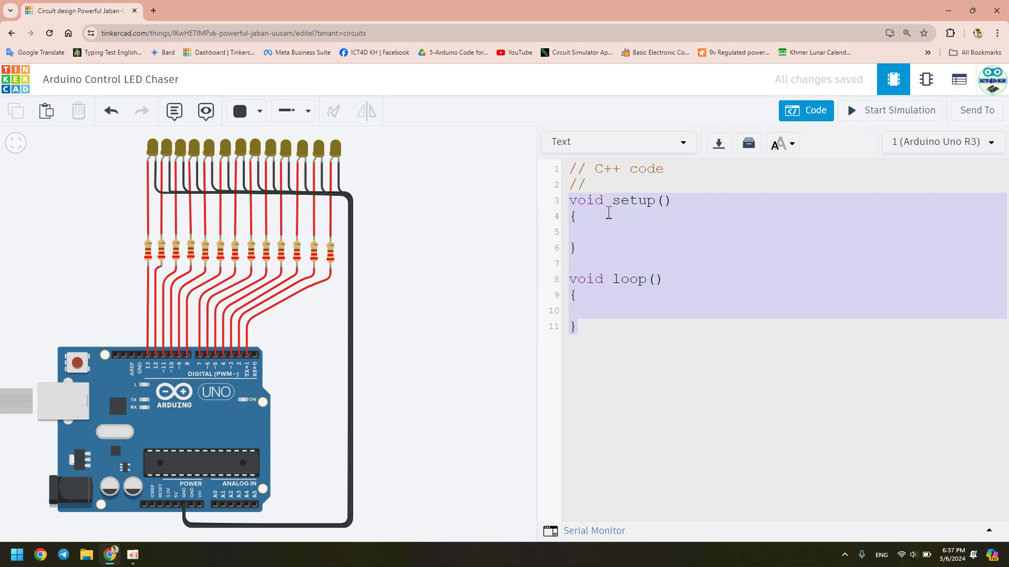
{"action": "left_click", "coordinate": [610, 186]}
{"action": "key", "text": "BackSpace"}
{"action": "key", "text": "BackSpace"}
{"action": "type", "text": "int i;"}
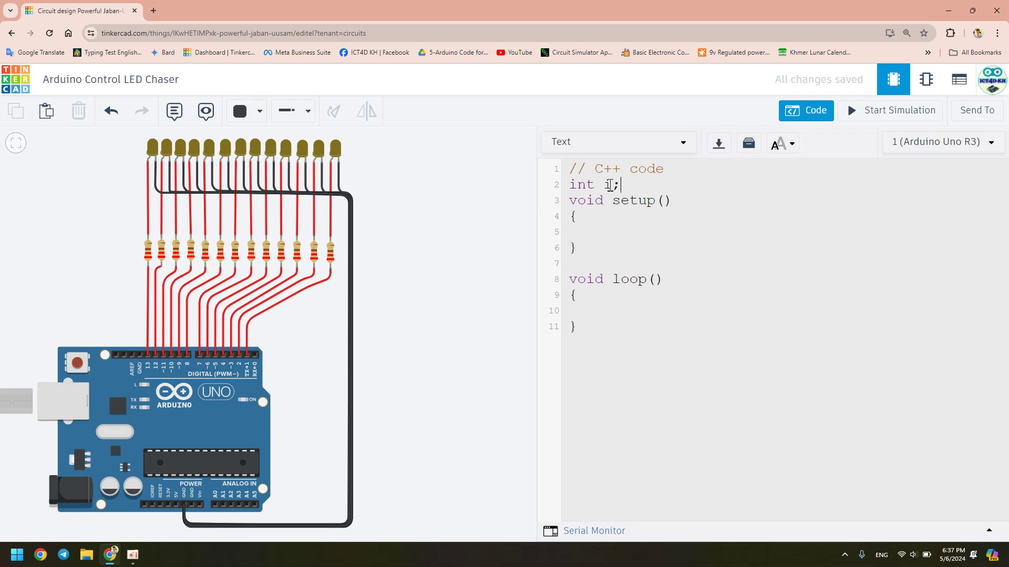
Step: Add the loop "for(i=1; i<=13; i++)" with its own pair of braces inside setup()
{"action": "left_click", "coordinate": [604, 216]}
{"action": "key", "text": "Return"}
{"action": "key", "text": "Delete"}
{"action": "type", "text": "for(i=1; i<=13; i"}
{"action": "type", "text": "++"}
{"action": "key", "text": "Return"}
{"action": "type", "text": "{"}
{"action": "key", "text": "Return"}
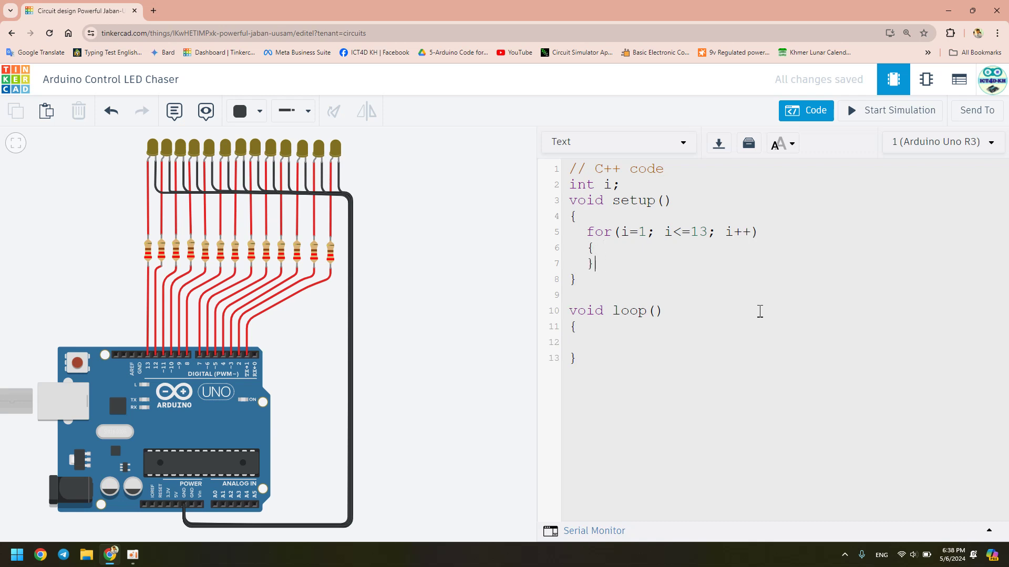
Step: Begin a pinMode statement on a new line inside the for loop's braces in setup()
{"action": "key", "text": "Return"}
{"action": "type", "text": "pinMode"}
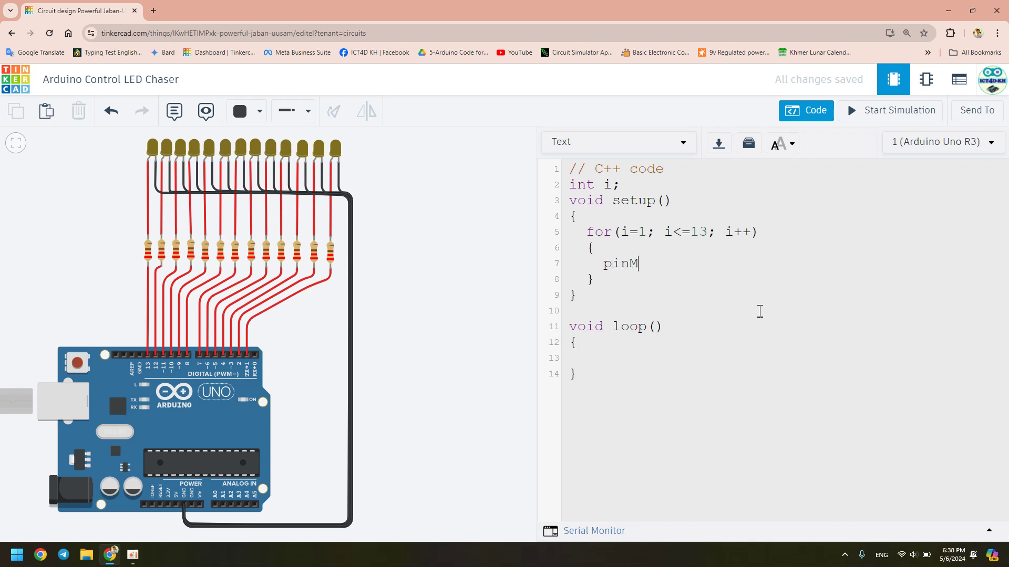